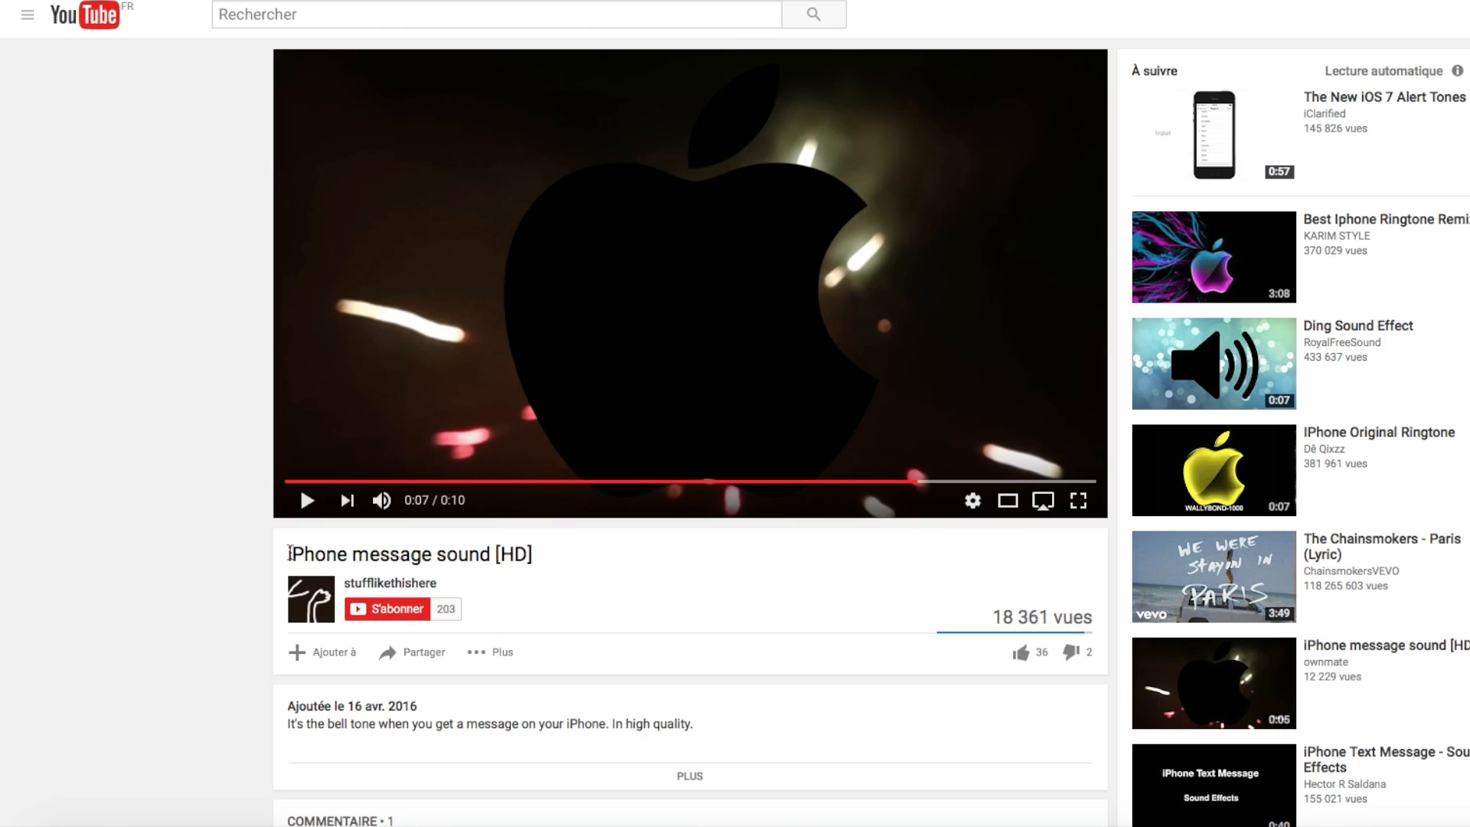
Step: Select the title of the "iPhone message sound [HD]" video on its YouTube page
left_click_drag(290, 555, 539, 561)
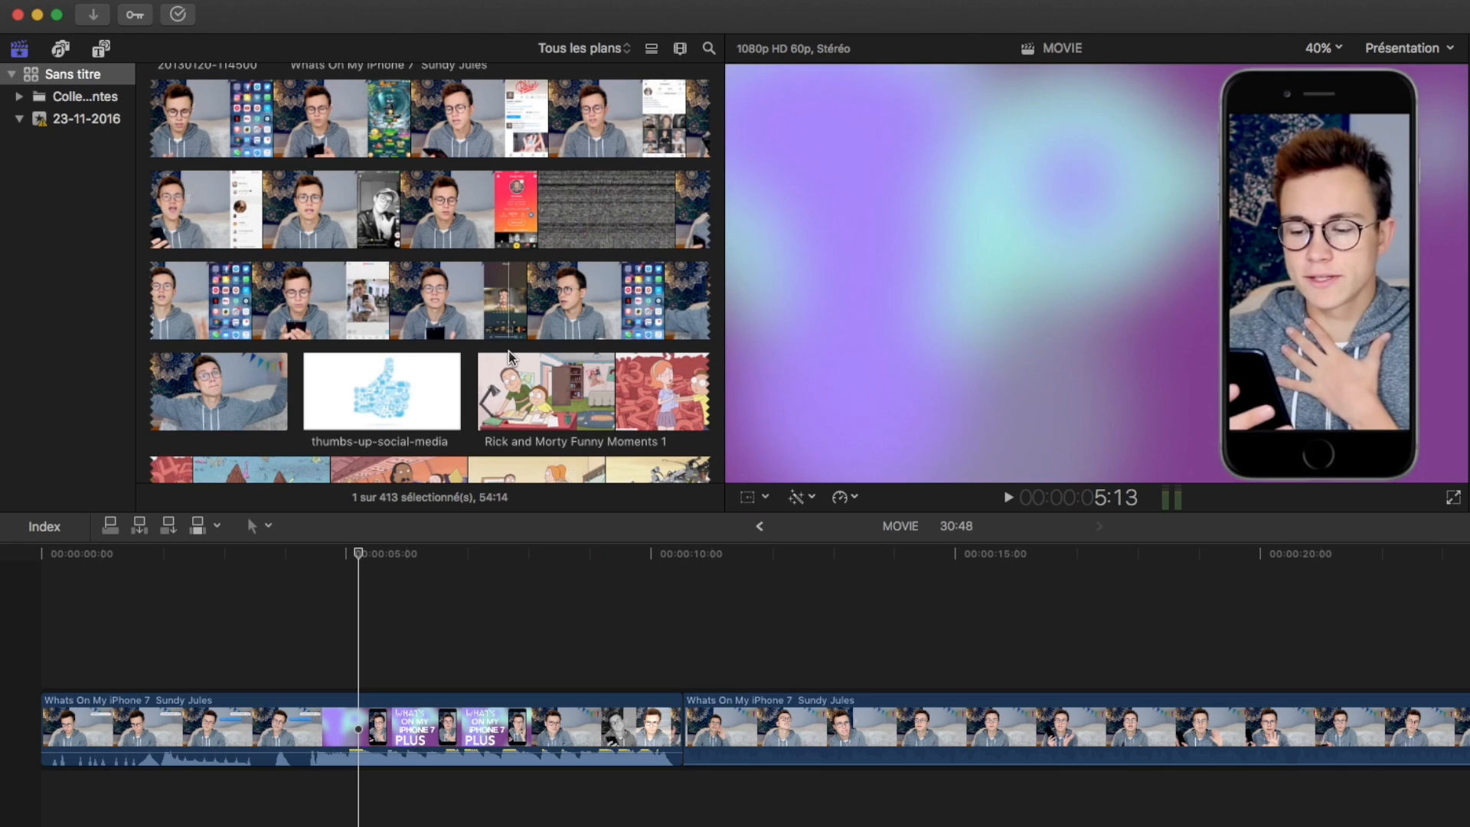
Step: In Final Cut Pro, place BLANK TEXT GREEN SCREEN above the second main clip's start and split it about 1.5 s in
scroll(509, 360, "up", 5)
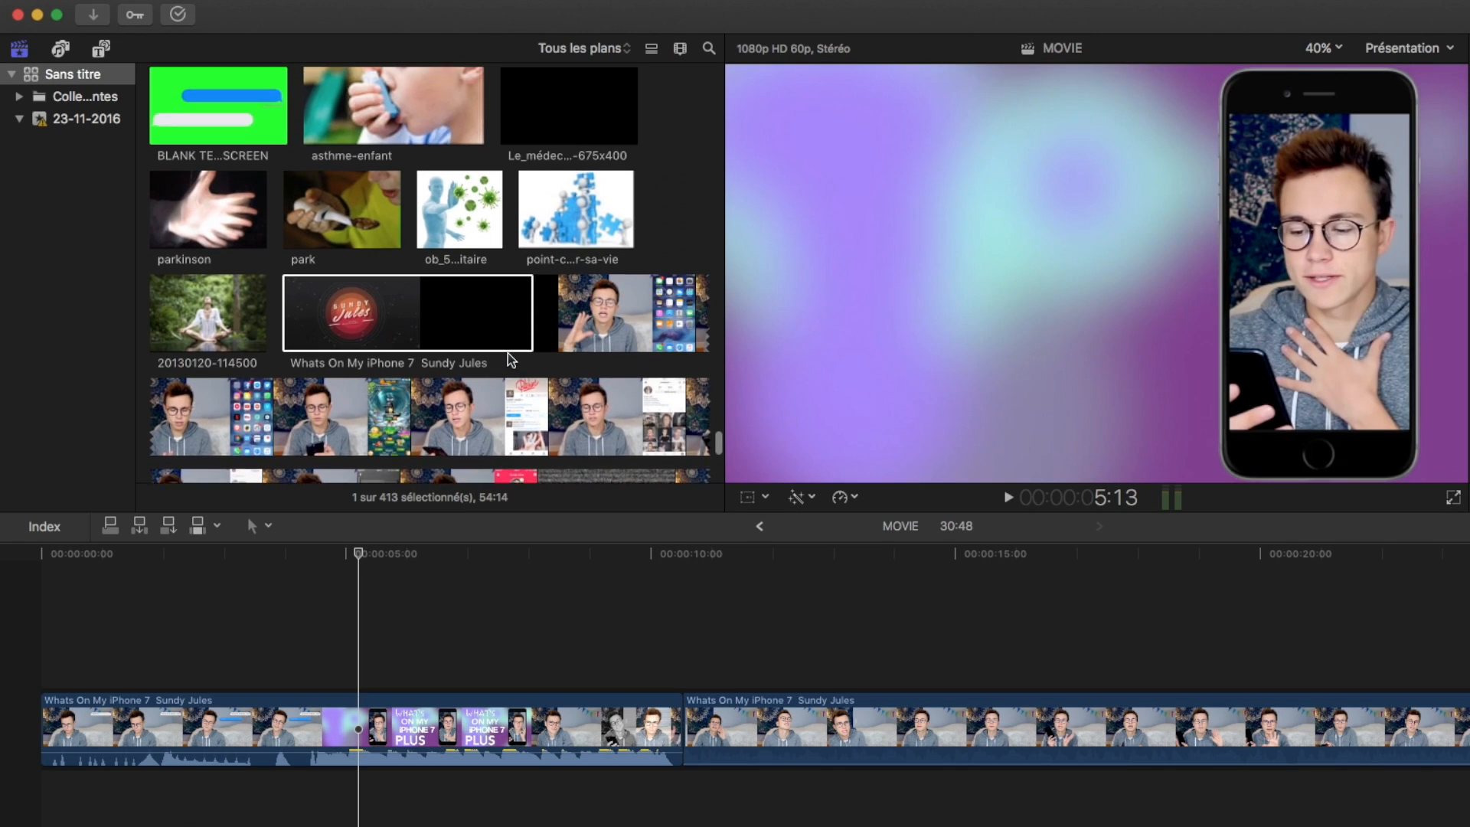
left_click_drag(198, 201, 695, 657)
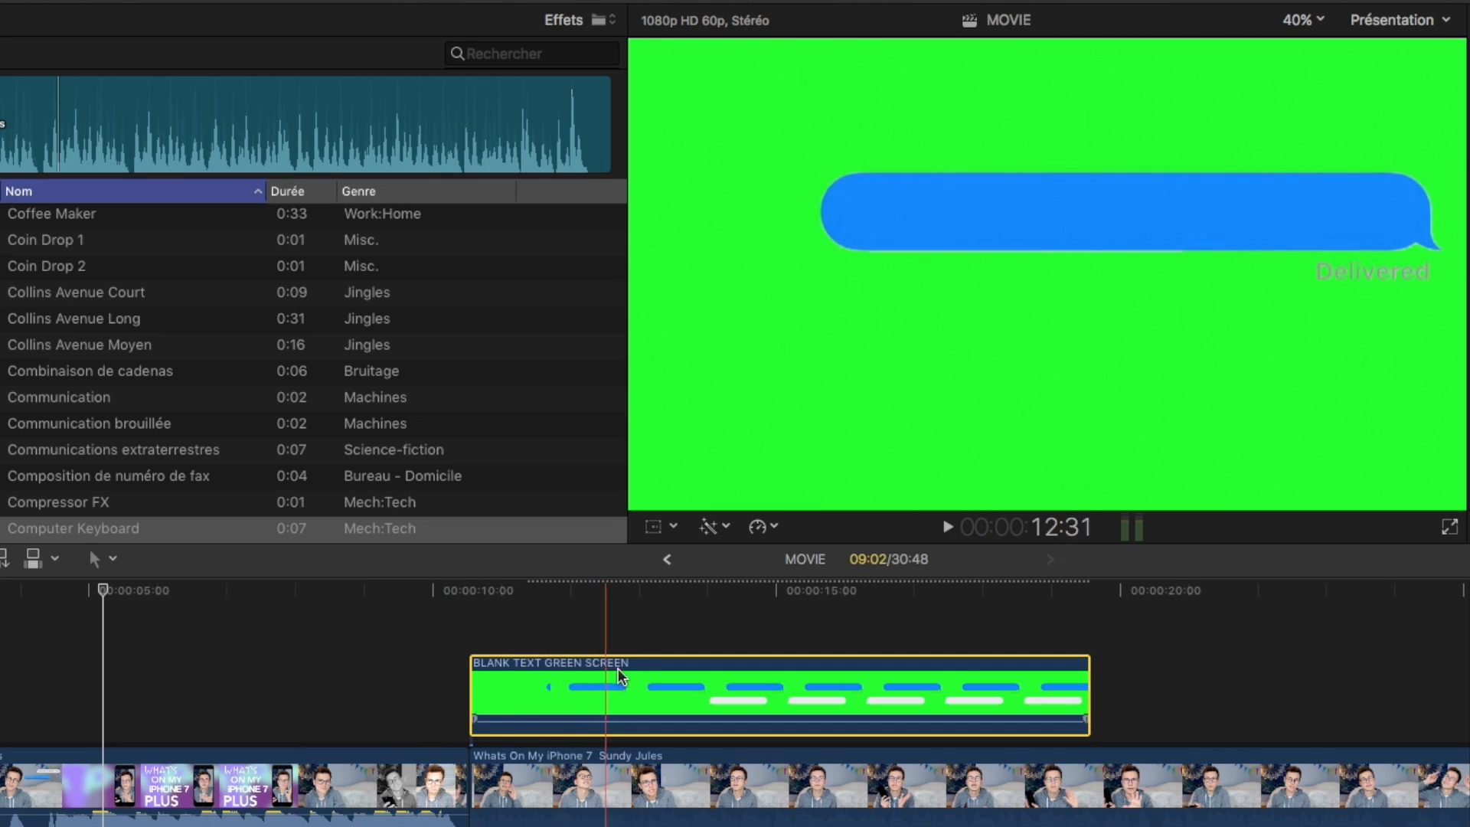
key("b")
left_click(576, 688)
key("a")
Step: Crop the longer green-screen piece around the white bubble, about 380 px from the top, 147 px from the bottom, plus the right side
left_click_drag(674, 605, 943, 625)
left_click(813, 673)
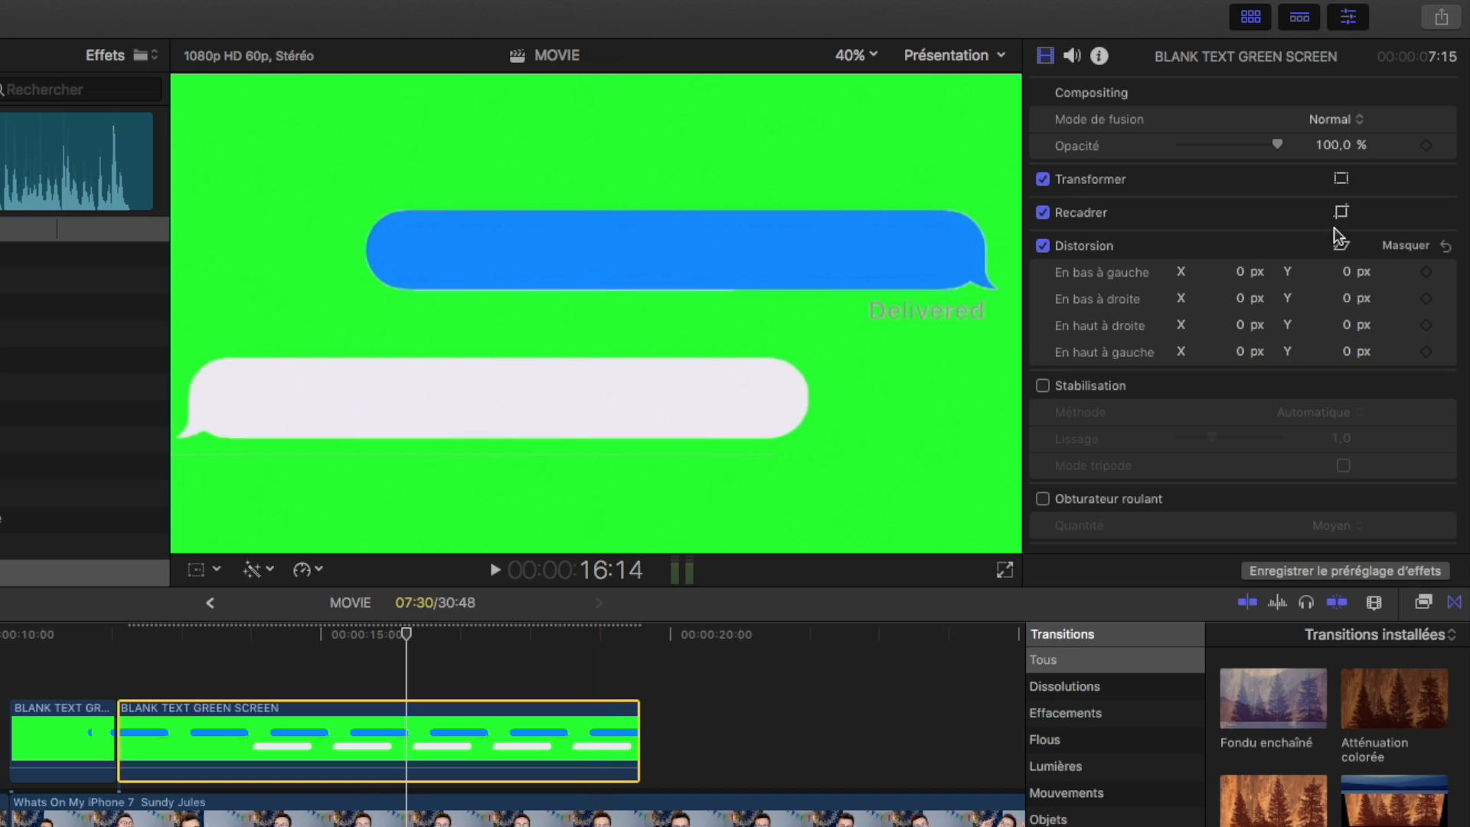
left_click_drag(601, 85, 601, 327)
left_click_drag(597, 550, 599, 460)
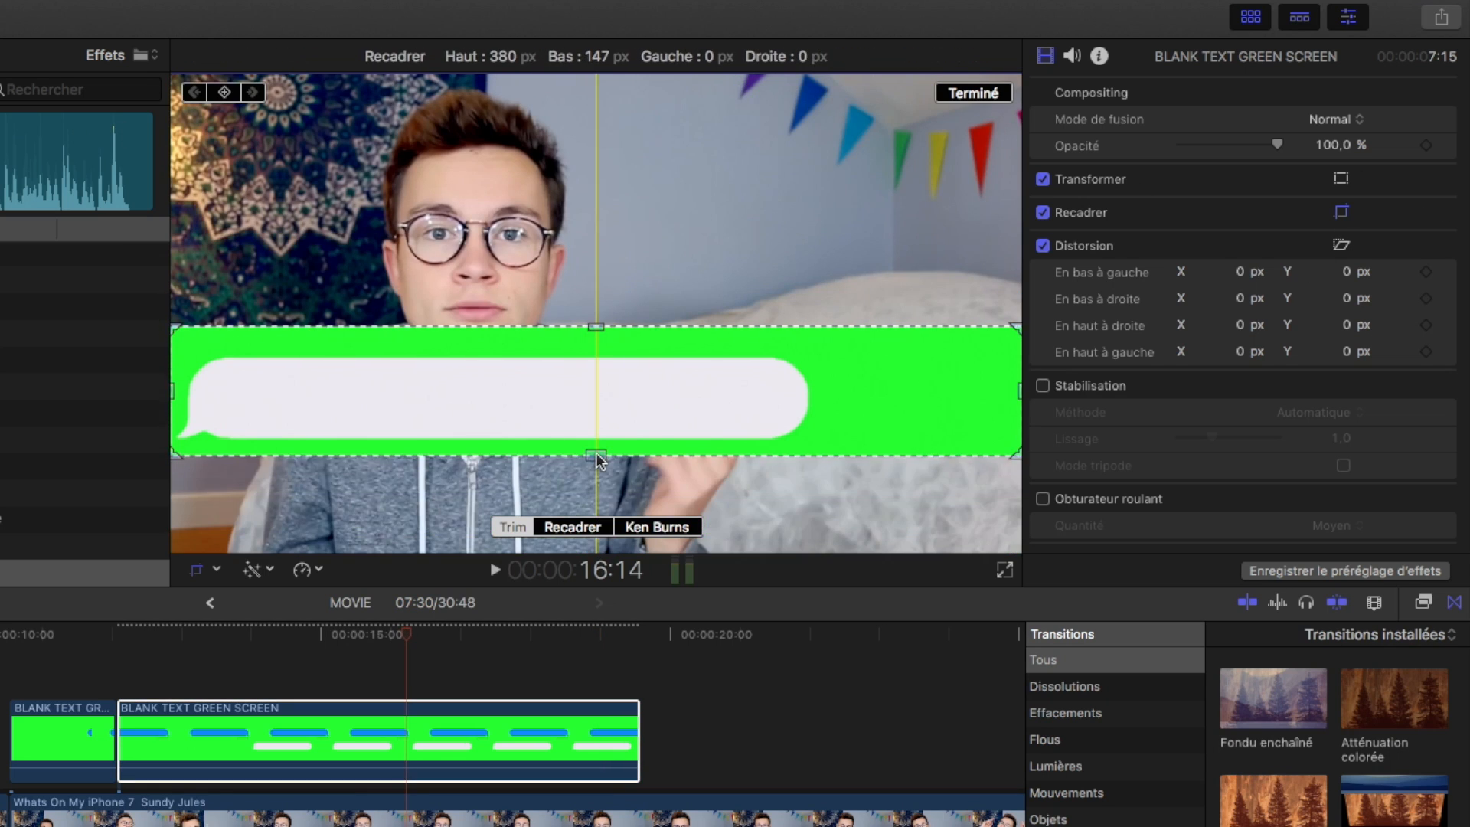
left_click_drag(1015, 383, 837, 397)
Step: Crop the short green-screen piece around the blue bubble and move it to about 20 s in the timeline
left_click(63, 754)
left_click_drag(408, 634, 63, 674)
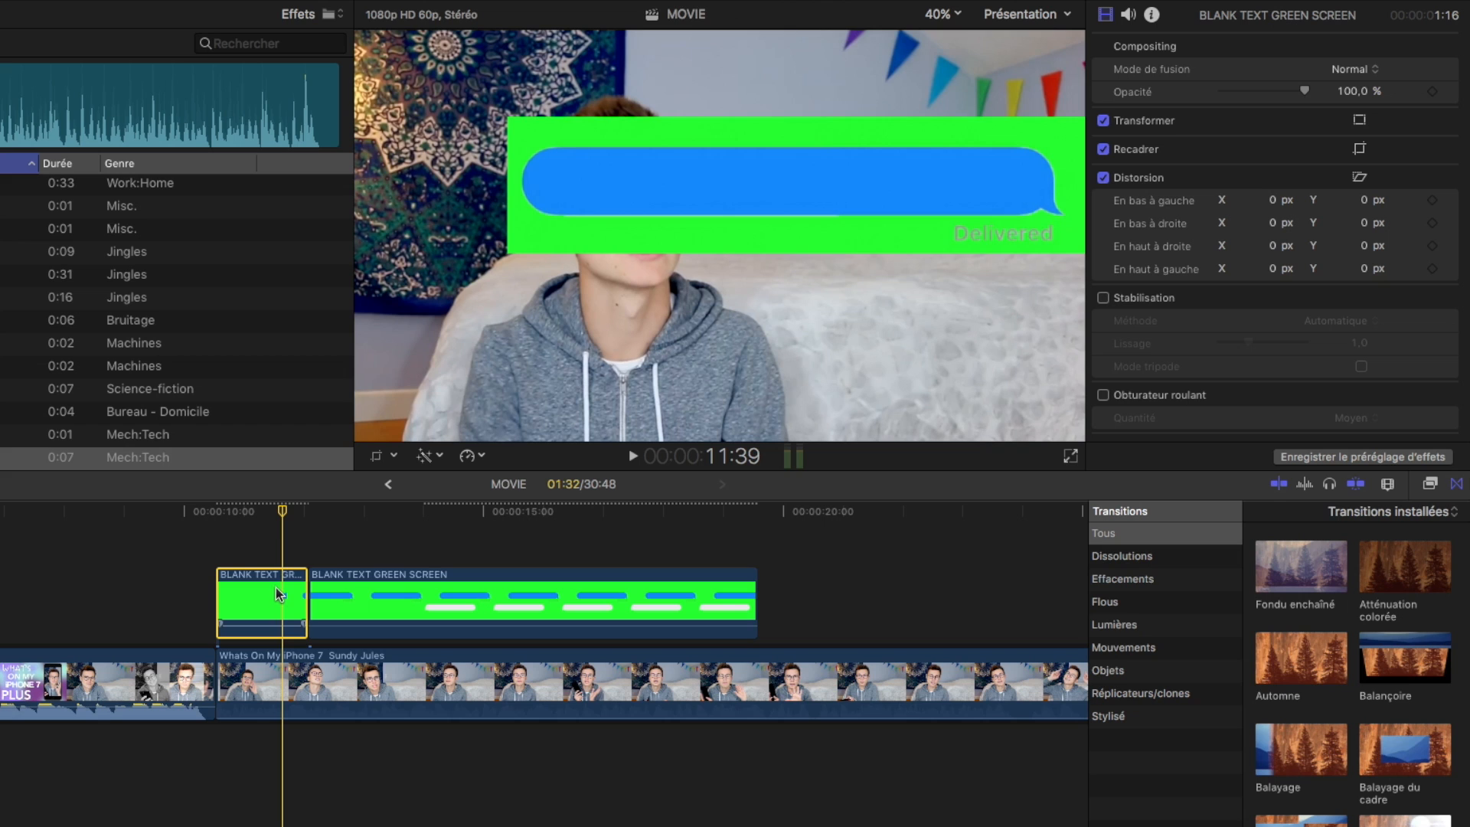
left_click_drag(291, 585, 854, 585)
key("space")
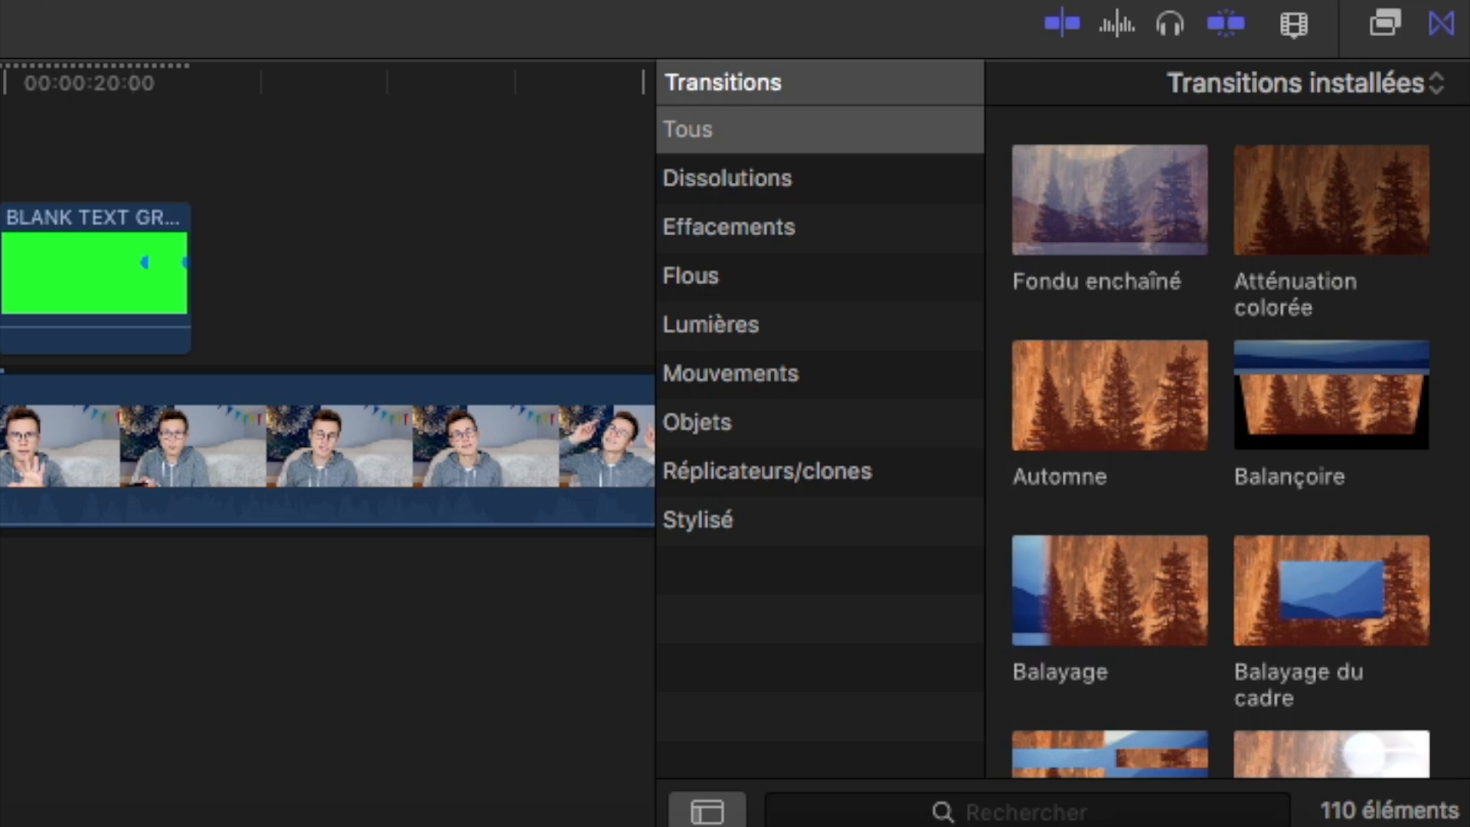
Step: Apply the Incrustateur keying effect to the white-bubble clip
left_click(1377, 19)
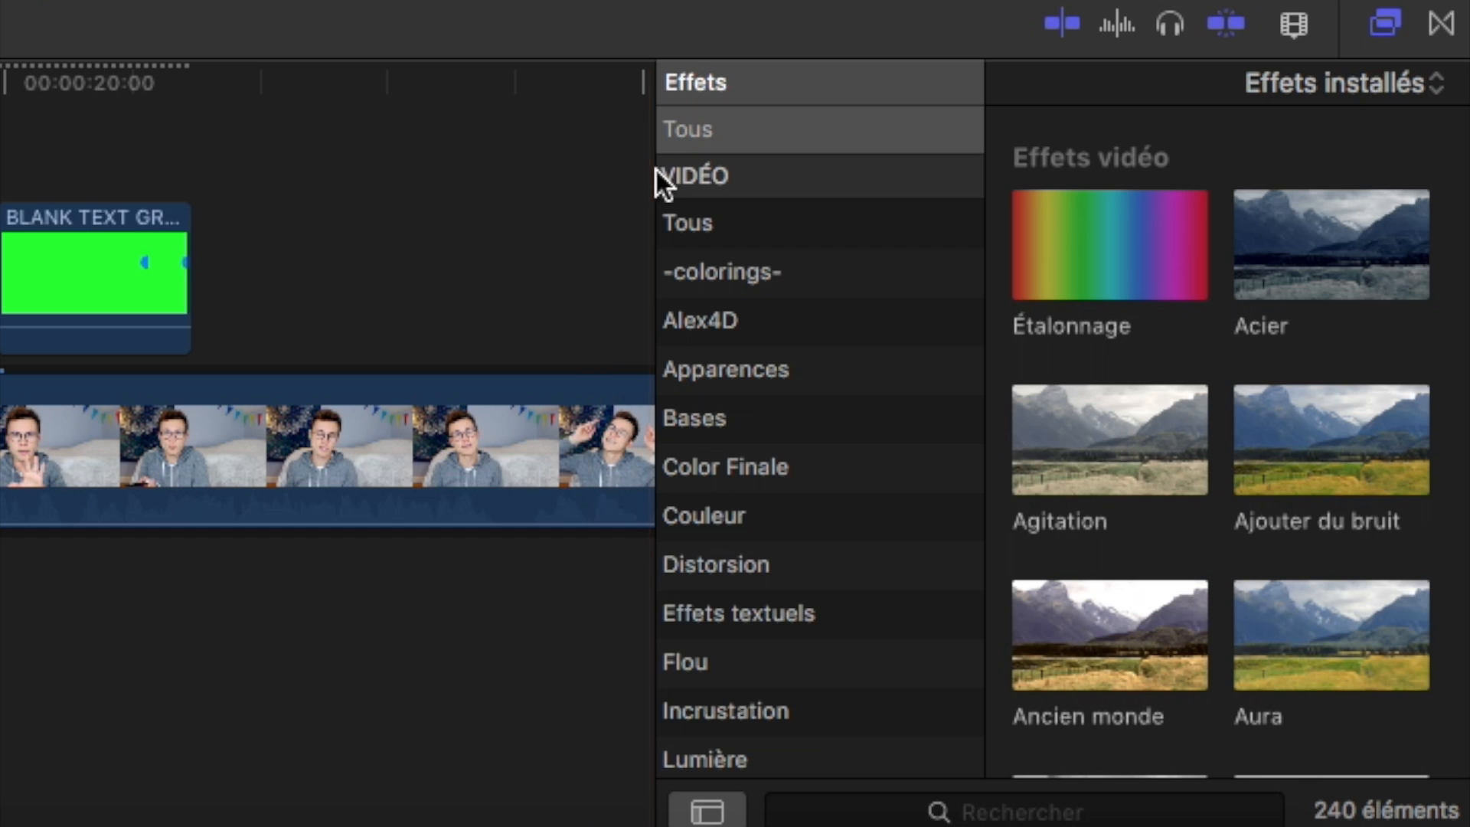
left_click_drag(655, 170, 416, 178)
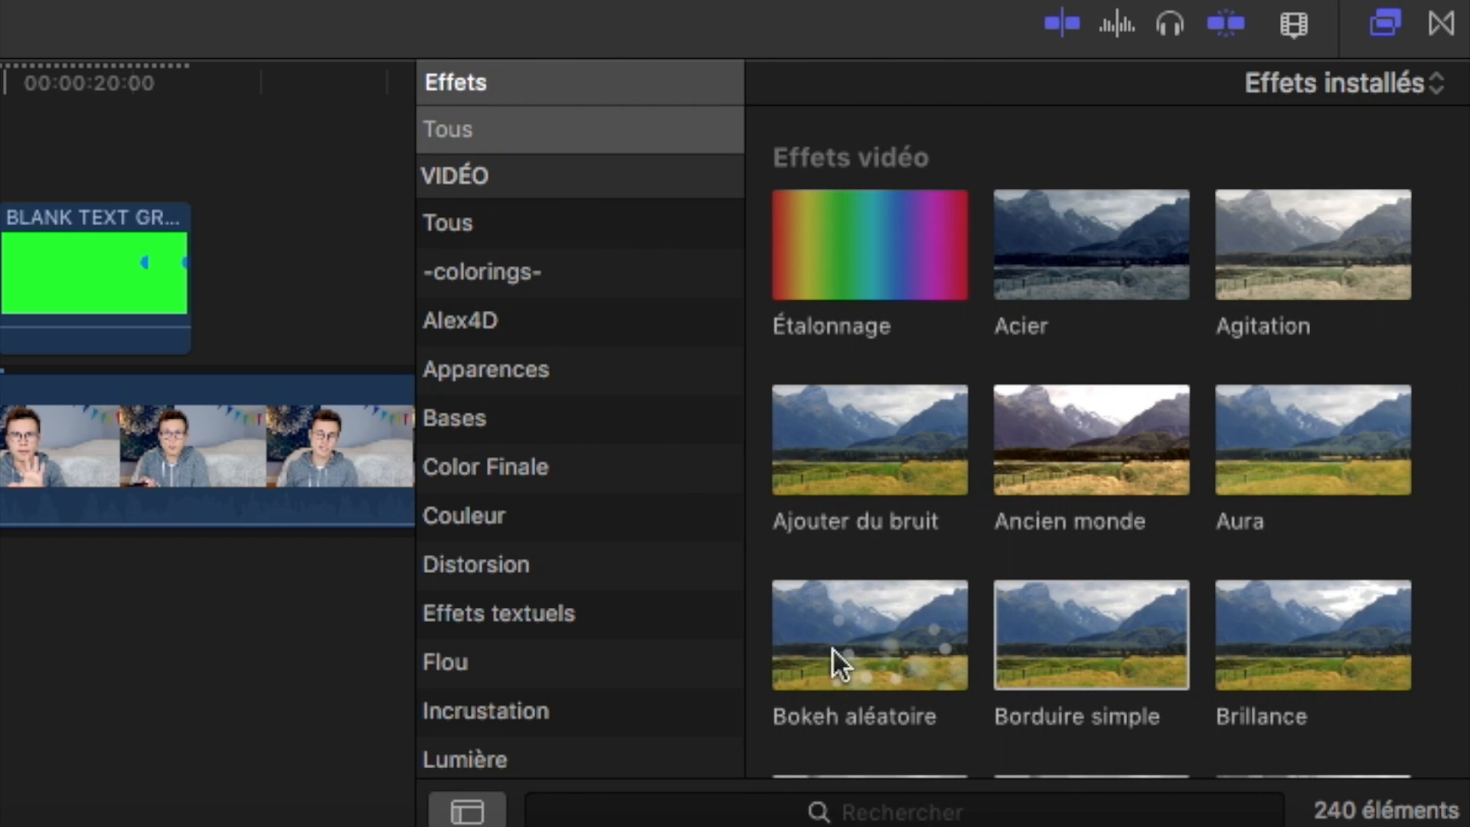
scroll(512, 369, "down", 2)
left_click(511, 659)
left_click_drag(884, 227, 0, 288)
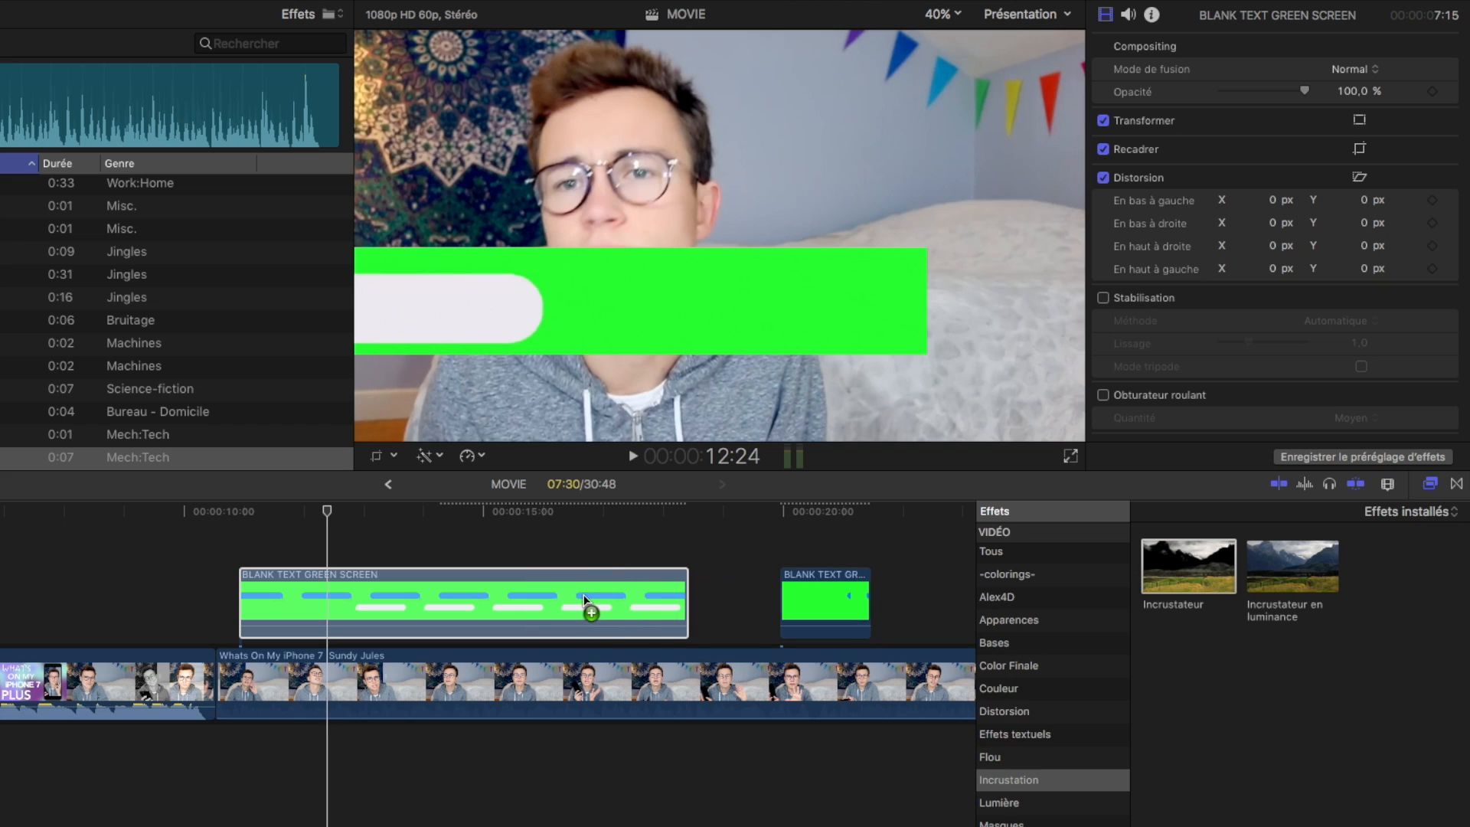
left_click_drag(583, 594, 582, 594)
Step: Copy the keying effect from the white-bubble clip to the blue-bubble clip
left_click(332, 591)
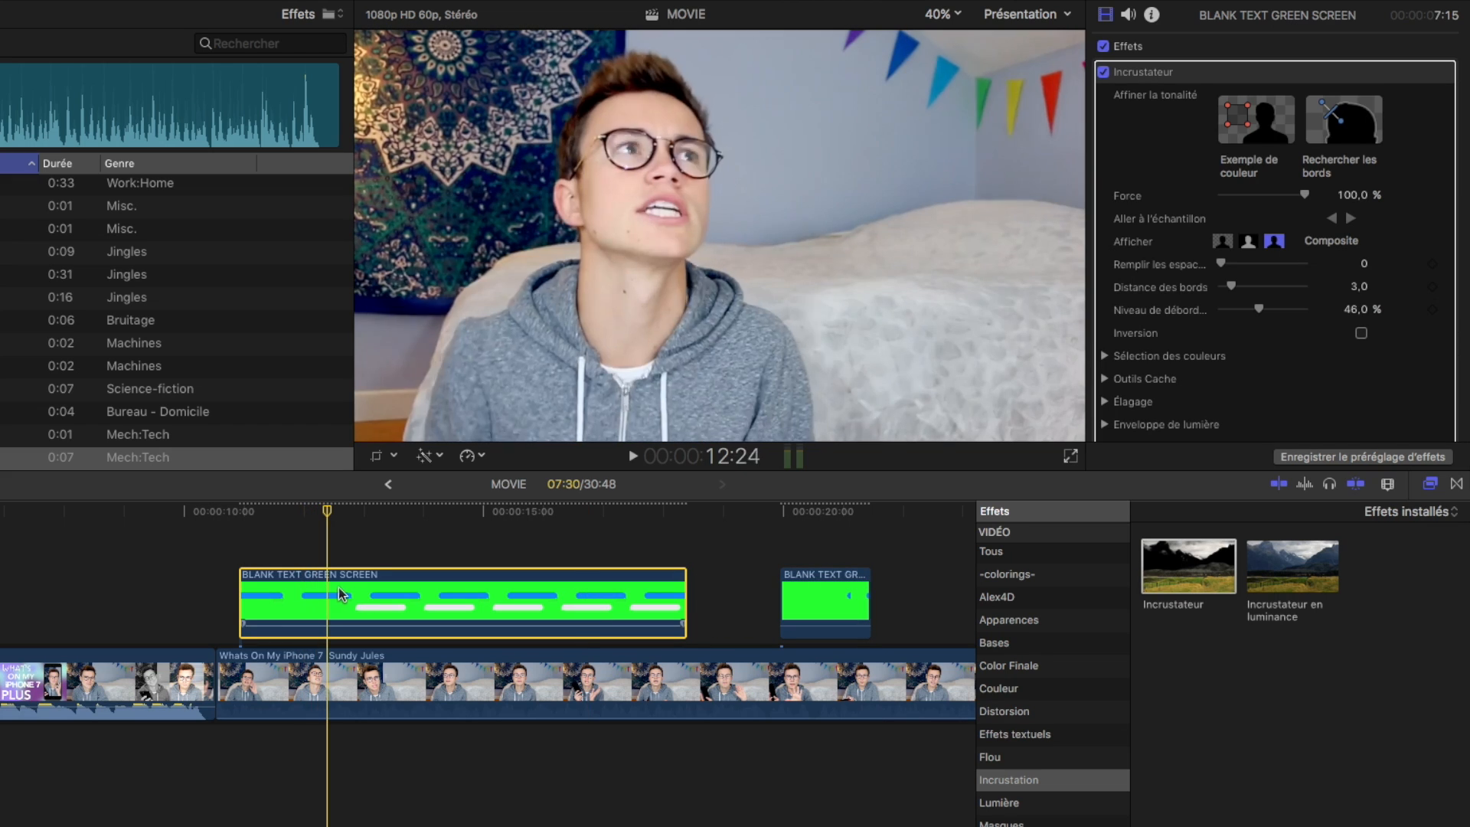
left_click(805, 574)
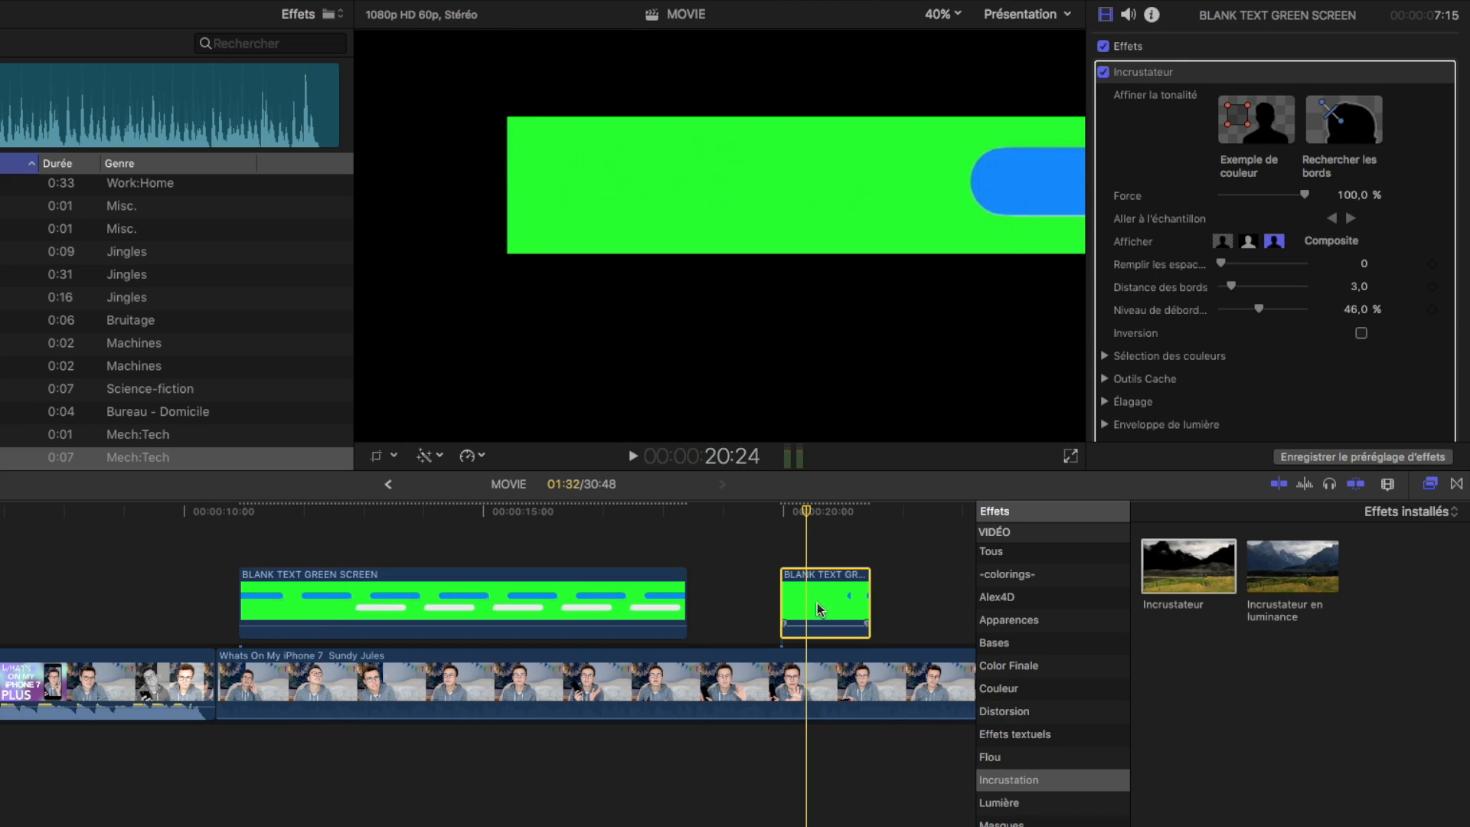
key("alt+super+v")
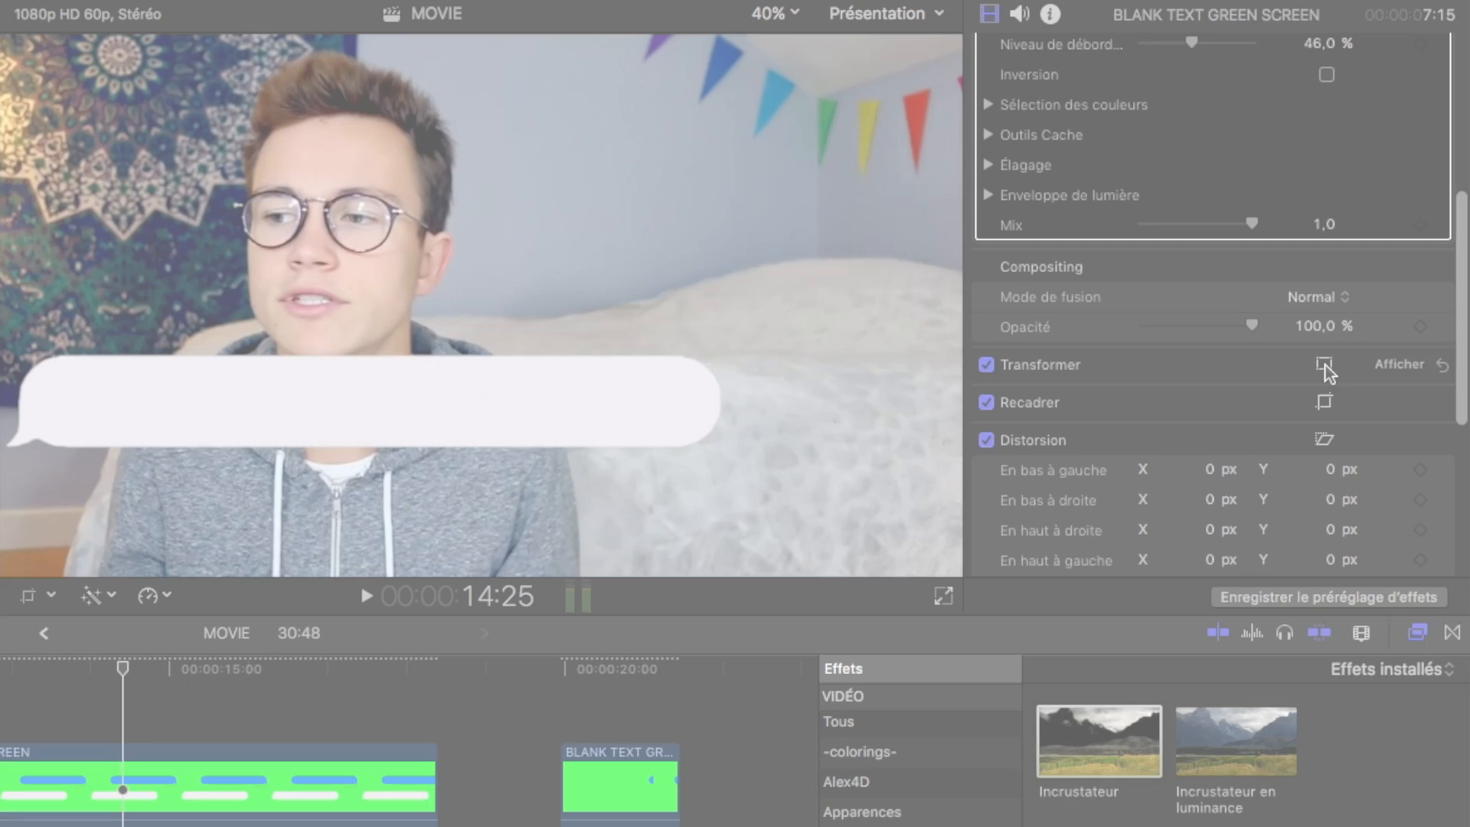
Step: Scale down the white bubble and position it beside the man's head, in front of the bunting
left_click_drag(158, 413, 535, 203)
left_click_drag(394, 246, 613, 171)
left_click_drag(757, 159, 641, 182)
left_click_drag(497, 203, 492, 204)
left_click_drag(655, 194, 673, 203)
left_click(922, 56)
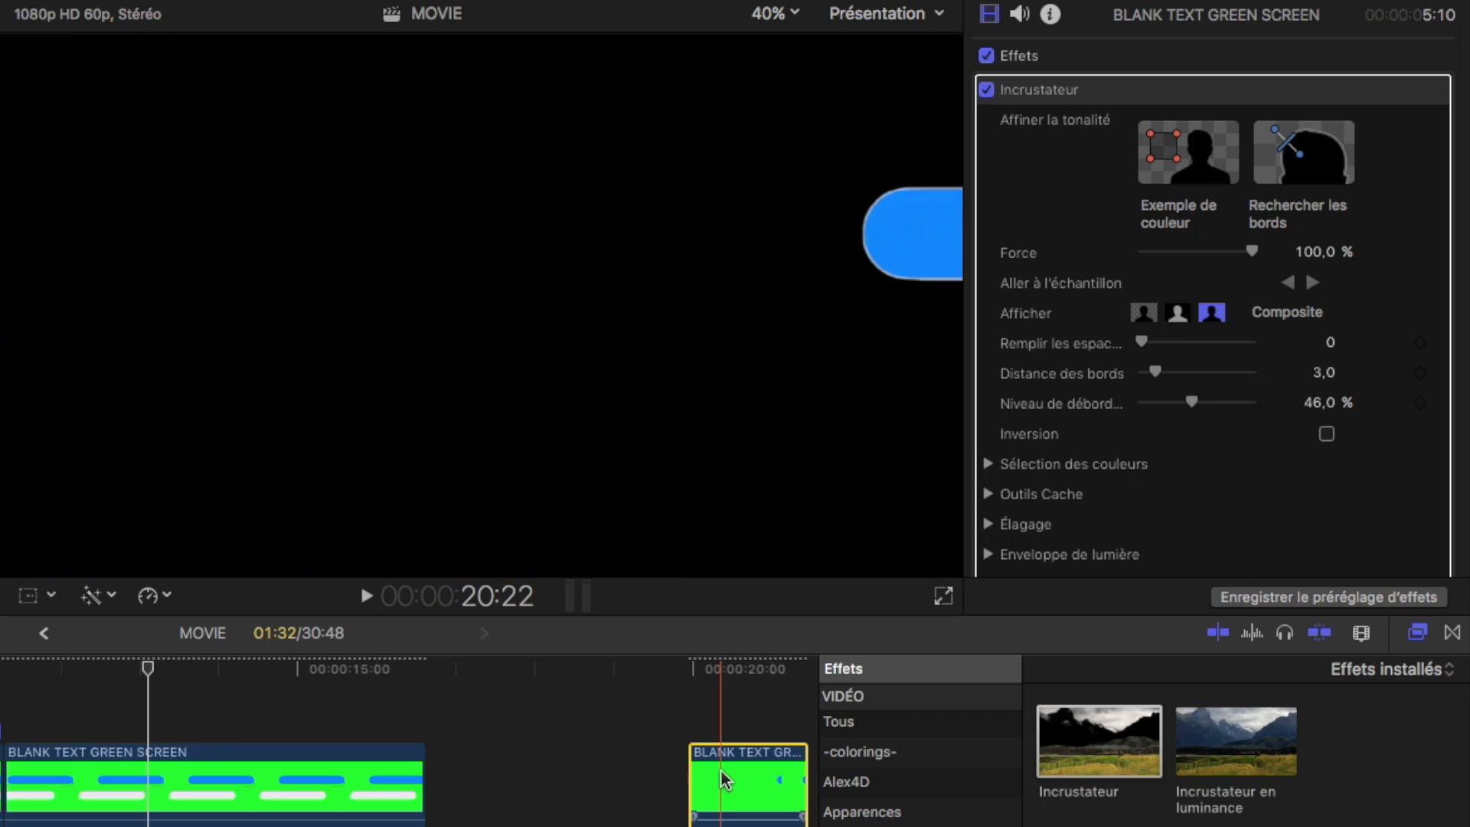
Step: Move the blue-bubble clip to about 13 s above the white-bubble clip, and scale and position its bubble just below the white one
left_click_drag(723, 780, 183, 708)
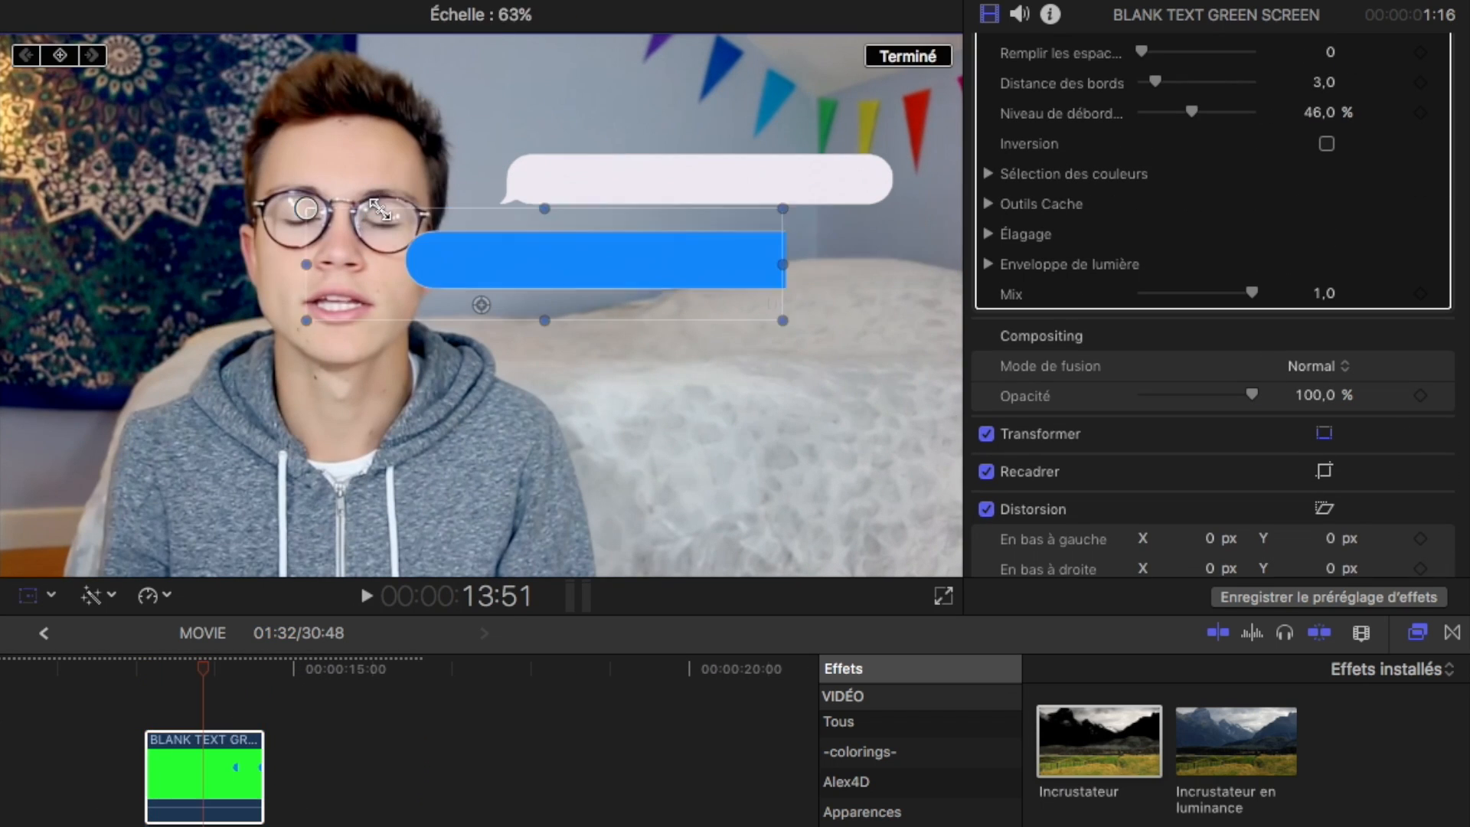
left_click_drag(479, 251, 686, 262)
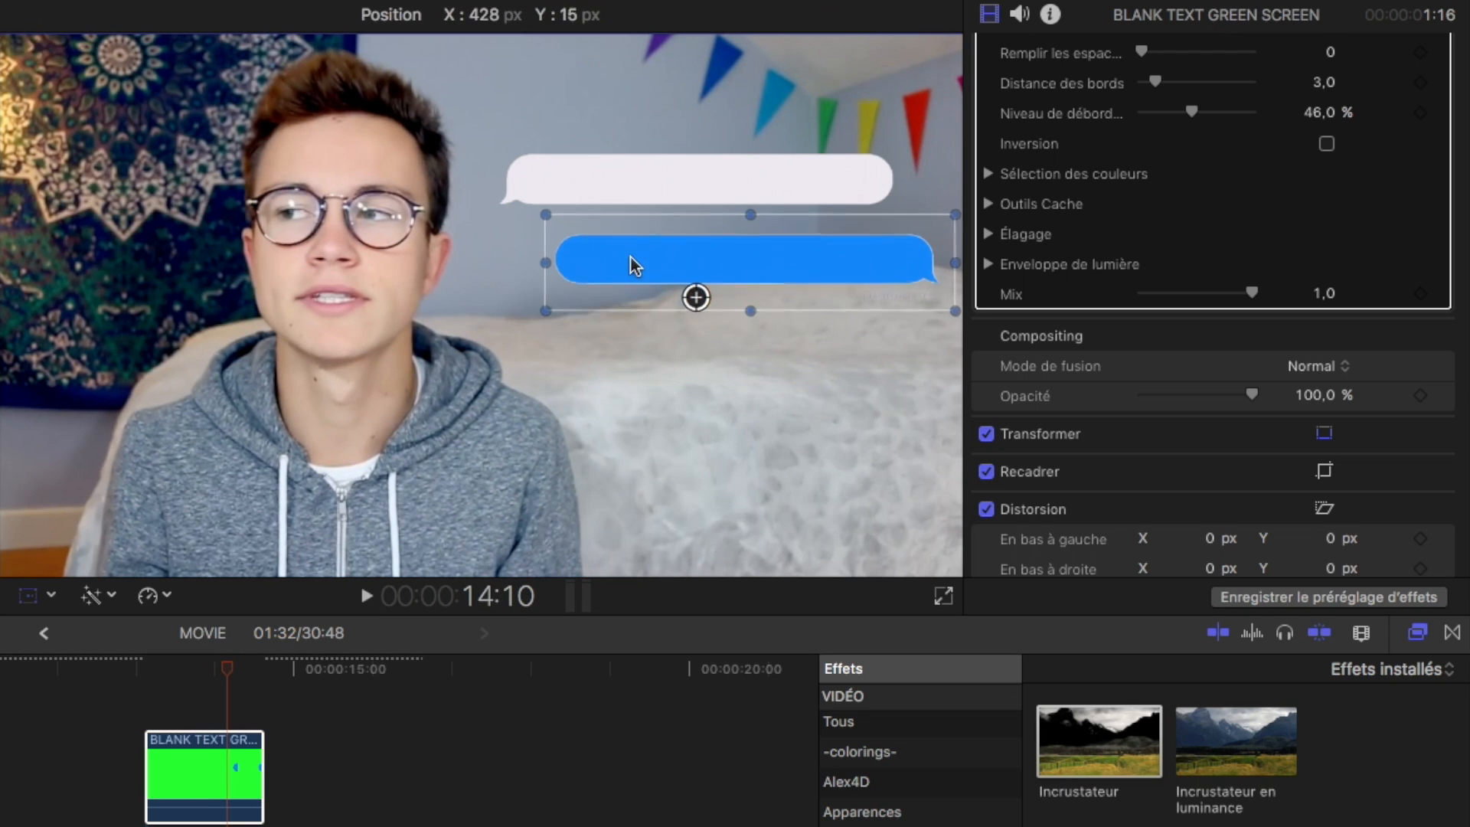
left_click_drag(529, 223, 640, 246)
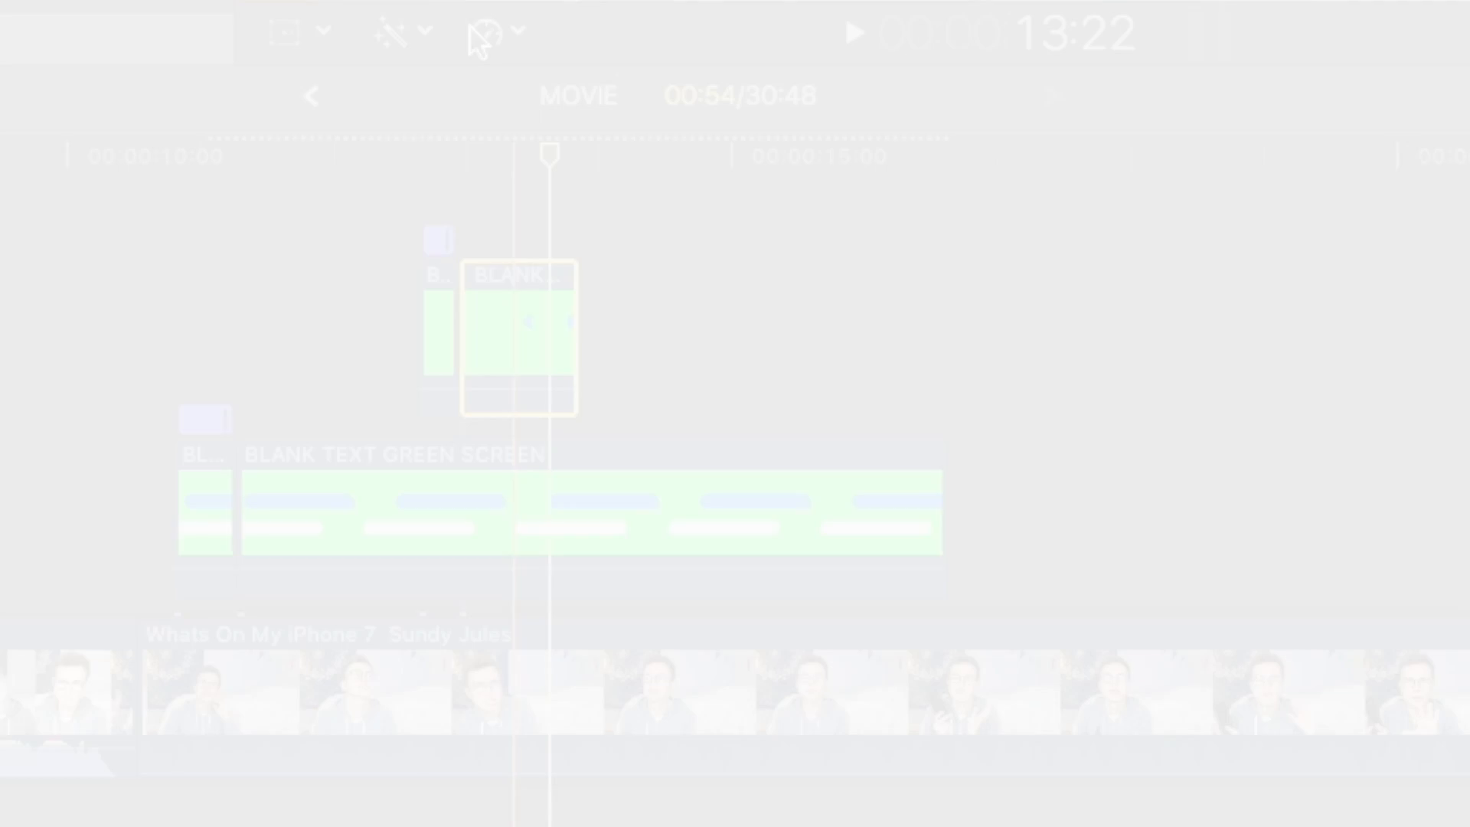
Step: Apply a Suspendre hold to the blue-bubble clip and adjust the length of the held section
left_click(505, 35)
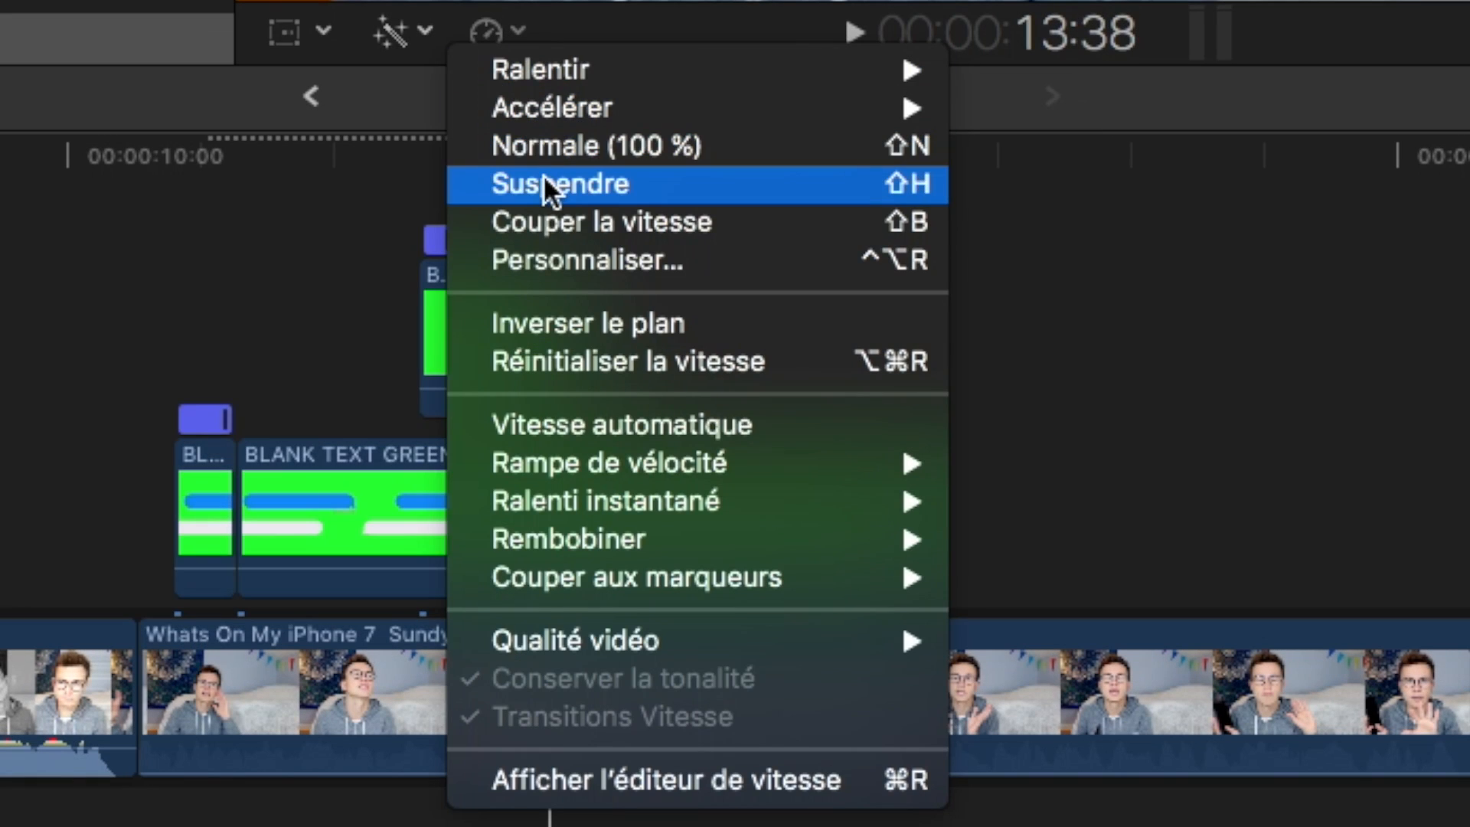
left_click(558, 189)
left_click_drag(807, 242, 898, 242)
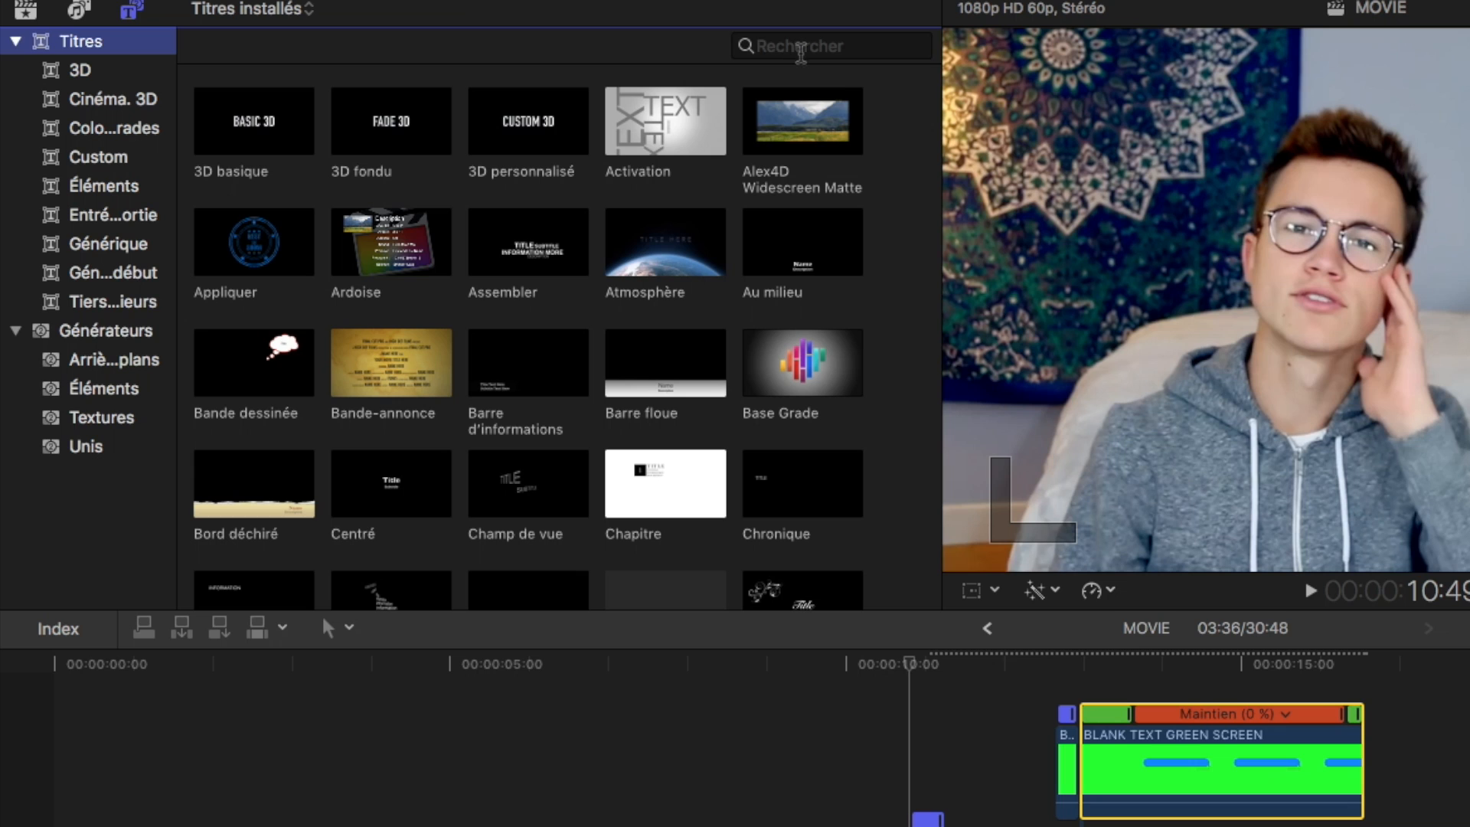
Step: Find the Machine à écrire title with "machi", add it over the white bubble and set its text to "WHAT'S ON MY IPHONE 7 PLUS"
type("machi")
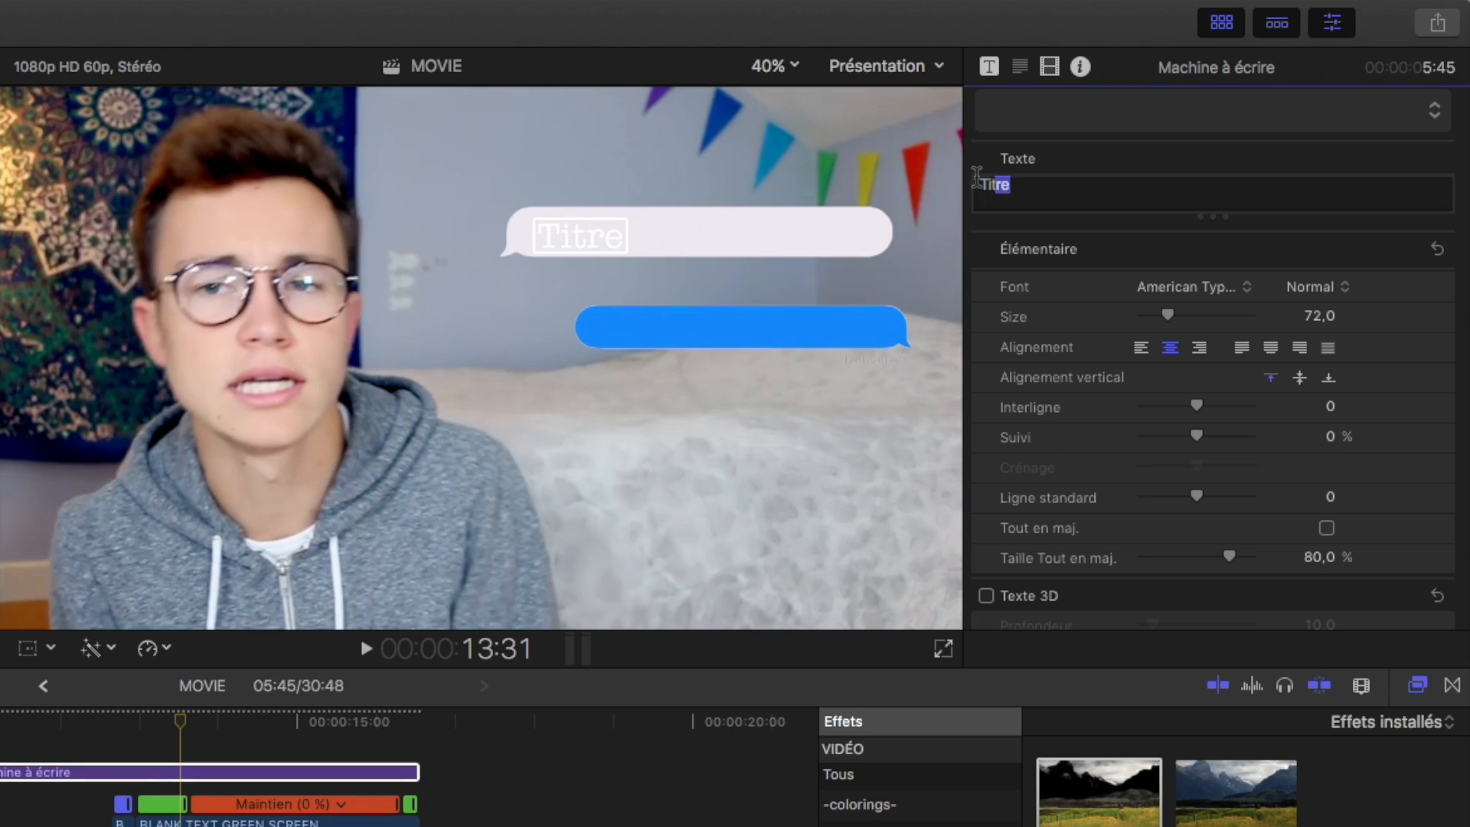
type("US")
scroll(1323, 508, "down", 5)
scroll(1322, 509, "up", 5)
Step: Set the white-bubble title's font to Apple Braille and reduce its size to fit inside the bubble
left_click(1192, 287)
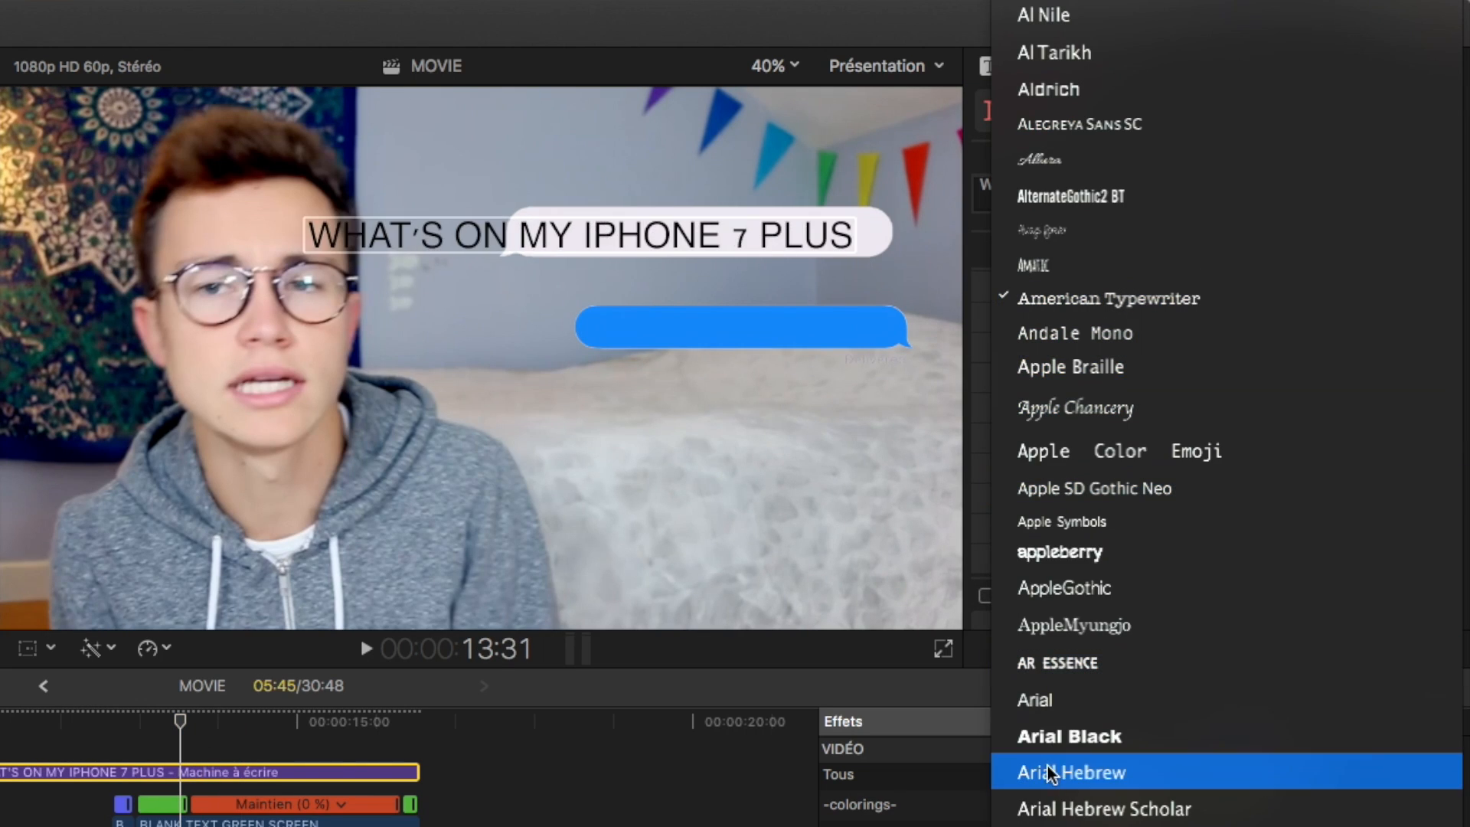
left_click(1097, 364)
left_click_drag(1165, 317, 1160, 315)
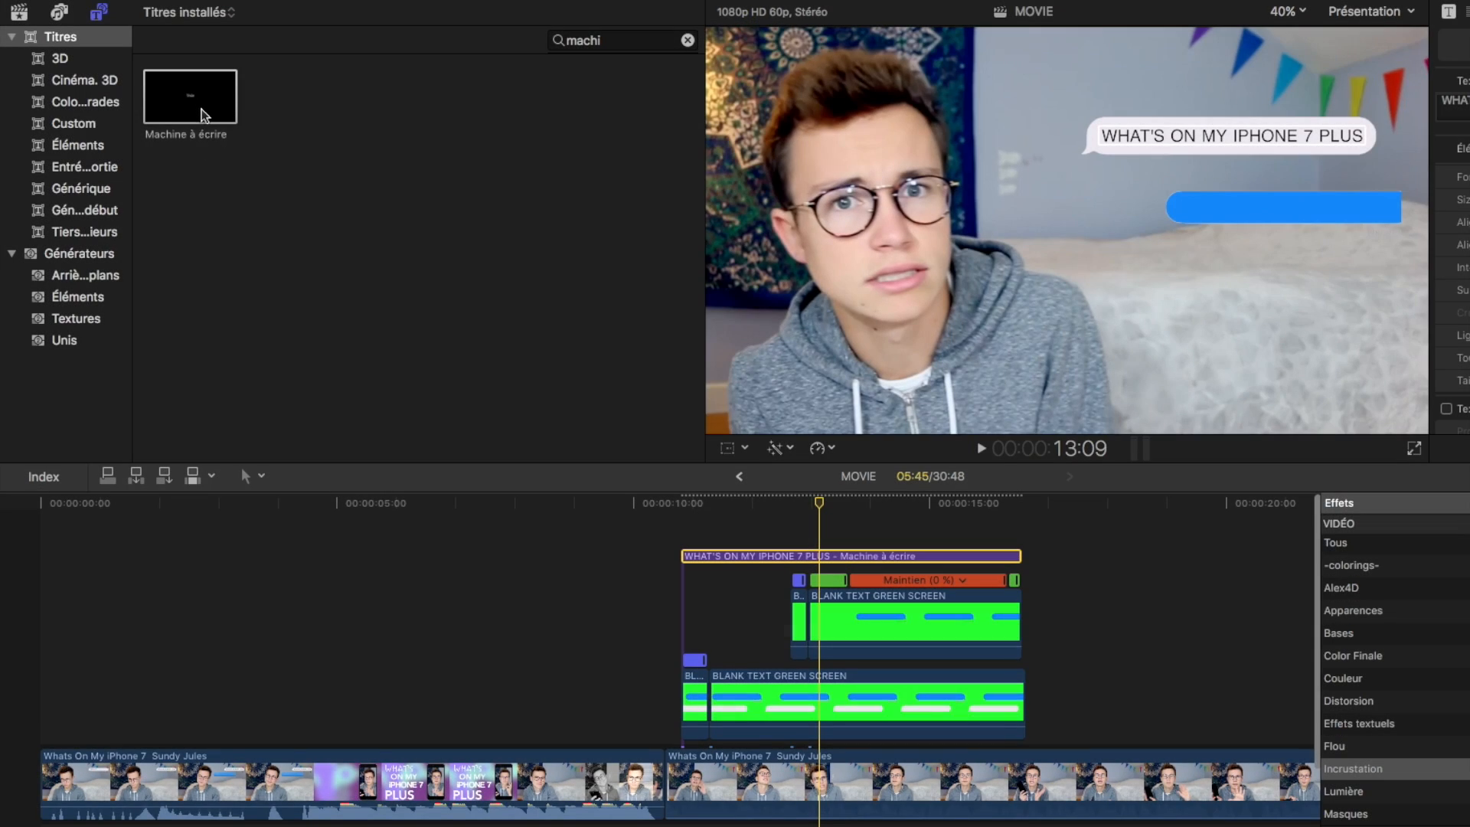
Step: Add a second Machine à écrire title above the first one, reading "Yaaaaaaaaas! :)", in the Apple Braille font
left_click_drag(205, 115, 811, 527)
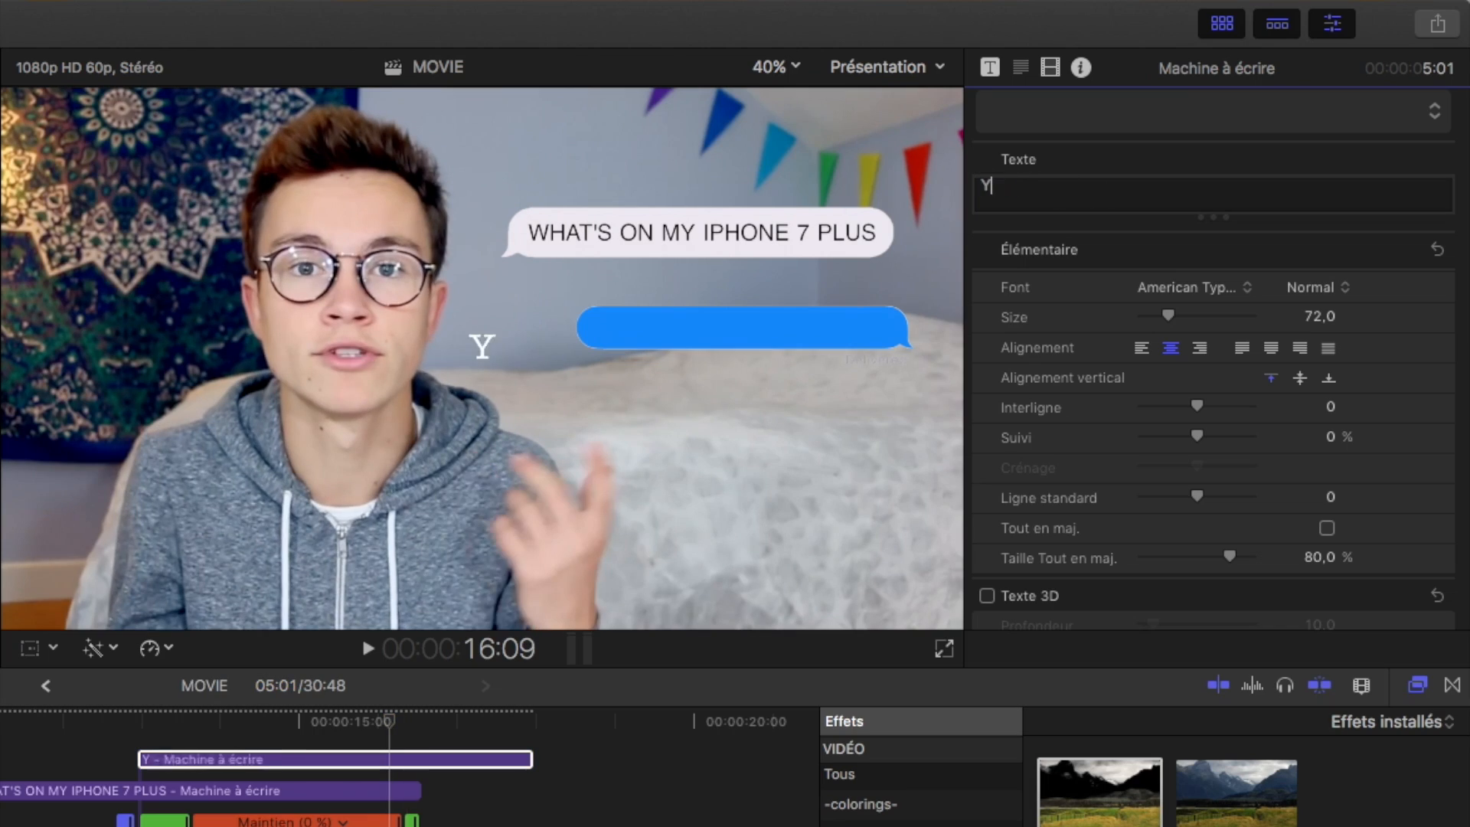
left_click(1194, 287)
left_click(1066, 692)
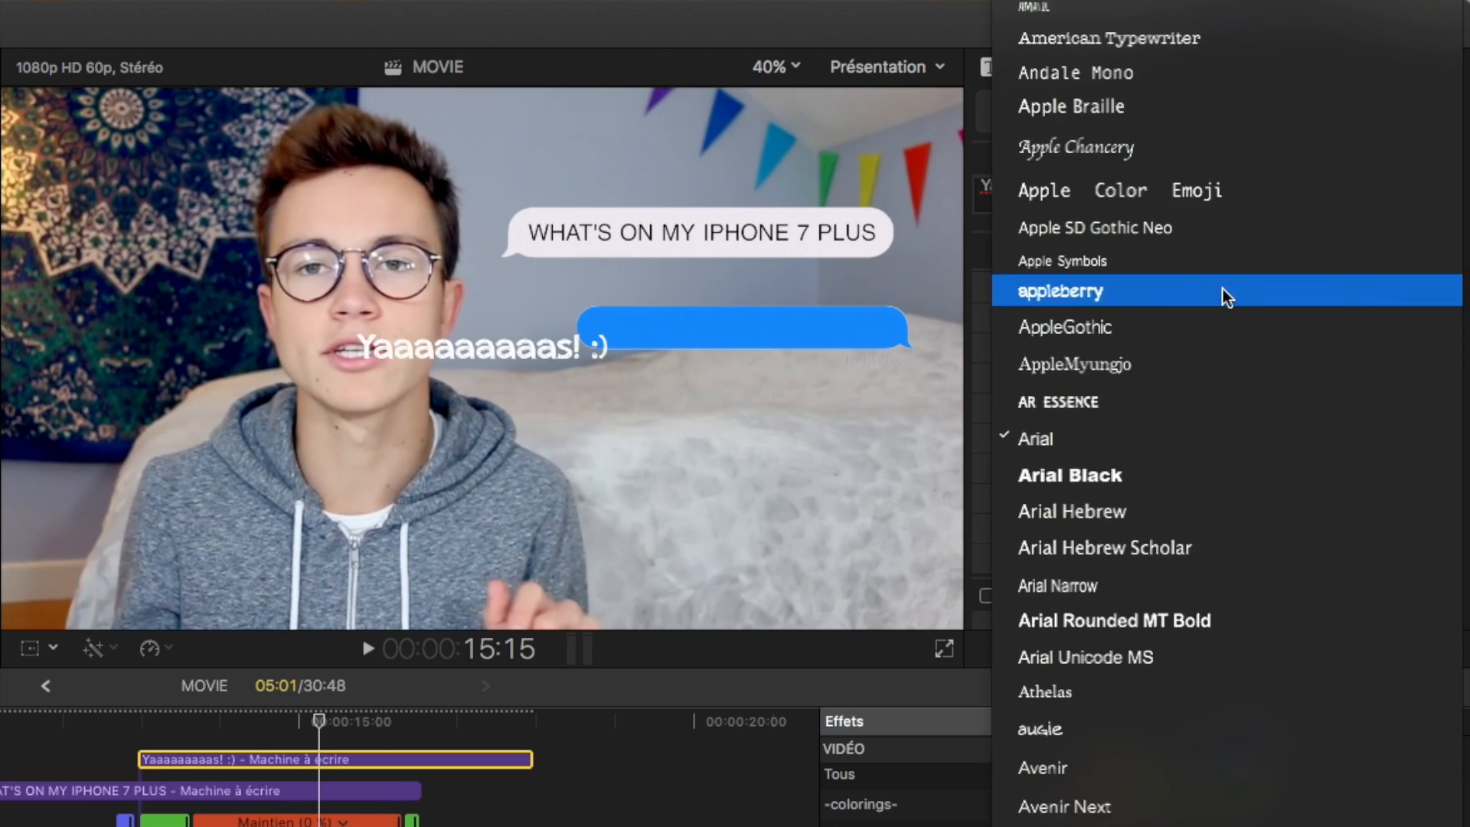
key("Escape")
scroll(1401, 513, "down", 5)
left_click(1402, 513)
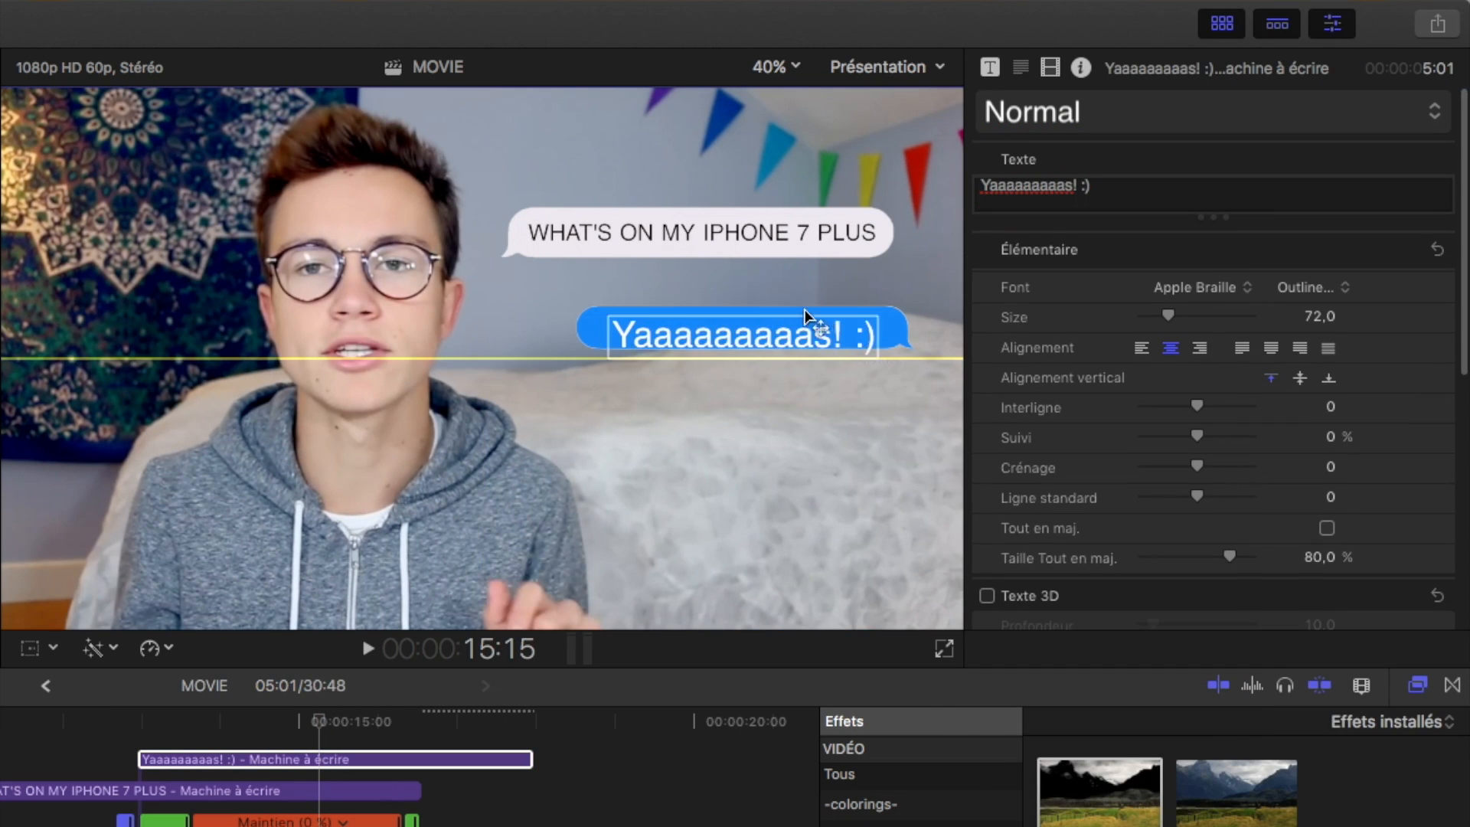
Step: Set the reply title's size to 48 and position it inside the blue bubble
left_click_drag(1176, 316, 1157, 316)
left_click_drag(773, 325, 710, 324)
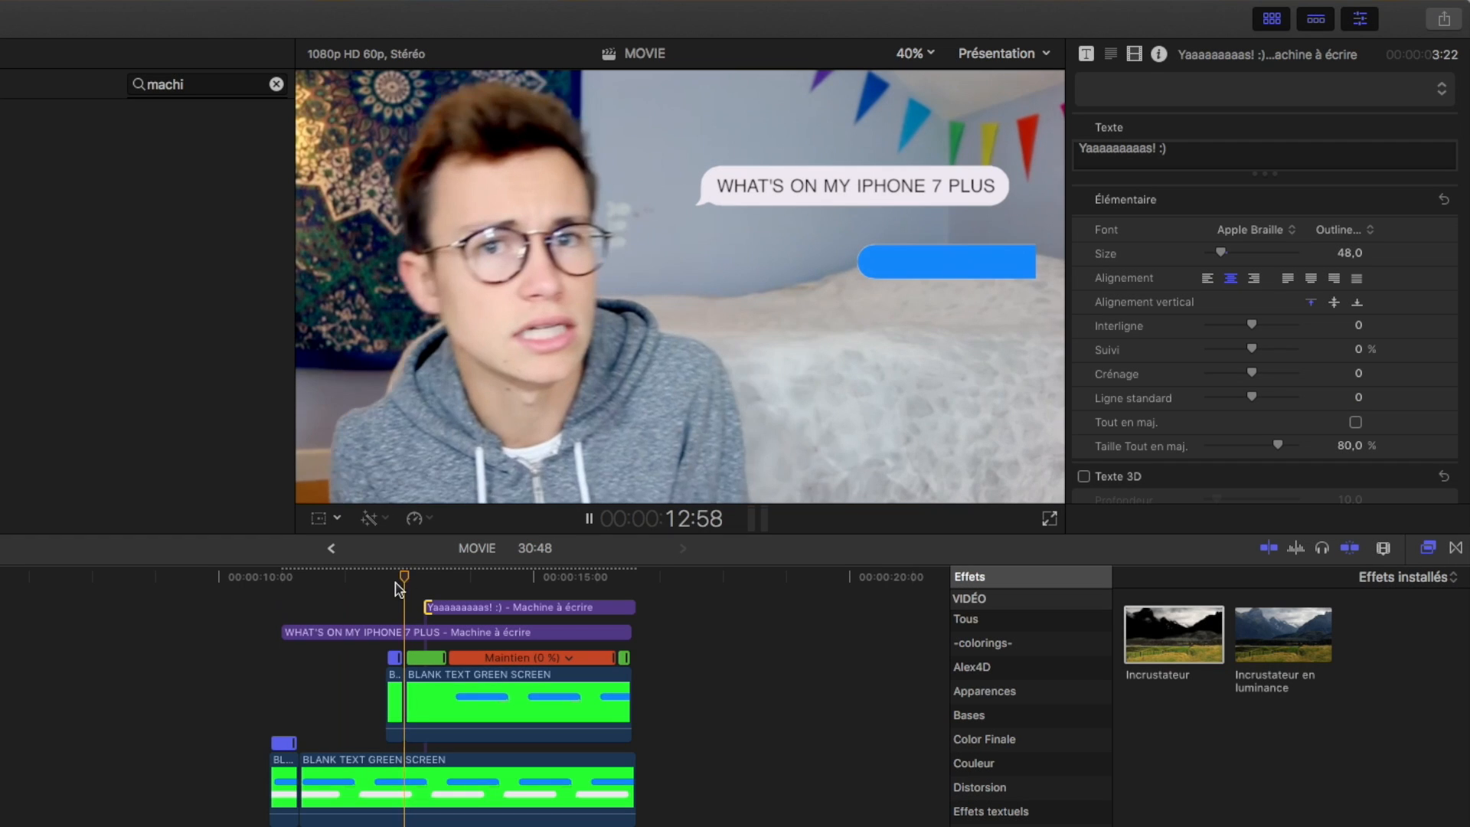
Step: Play back the bubble sequence and adjust the reply title's animation setting
key("space")
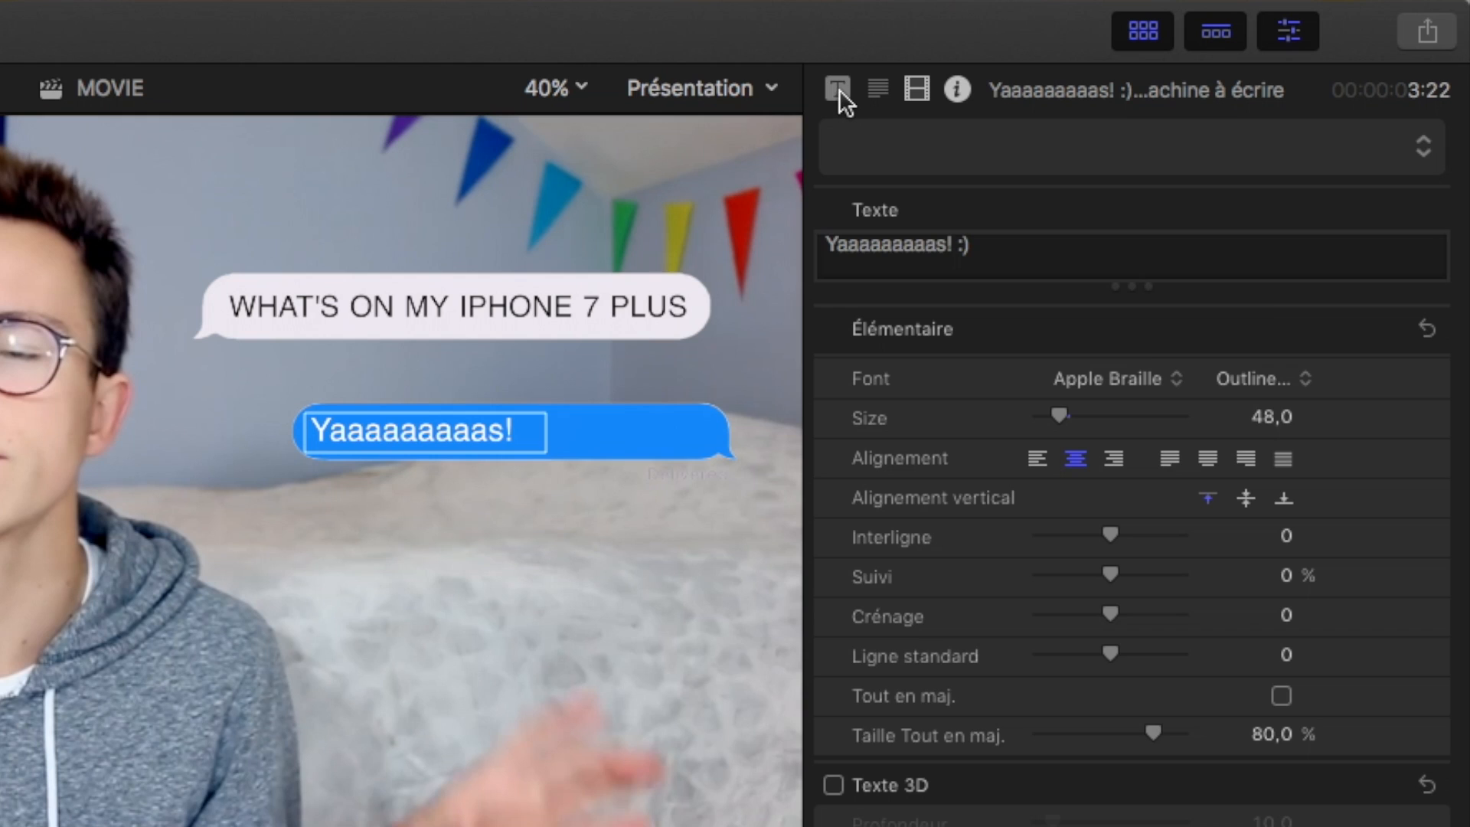
left_click(839, 89)
left_click_drag(1103, 340, 1086, 342)
key("space")
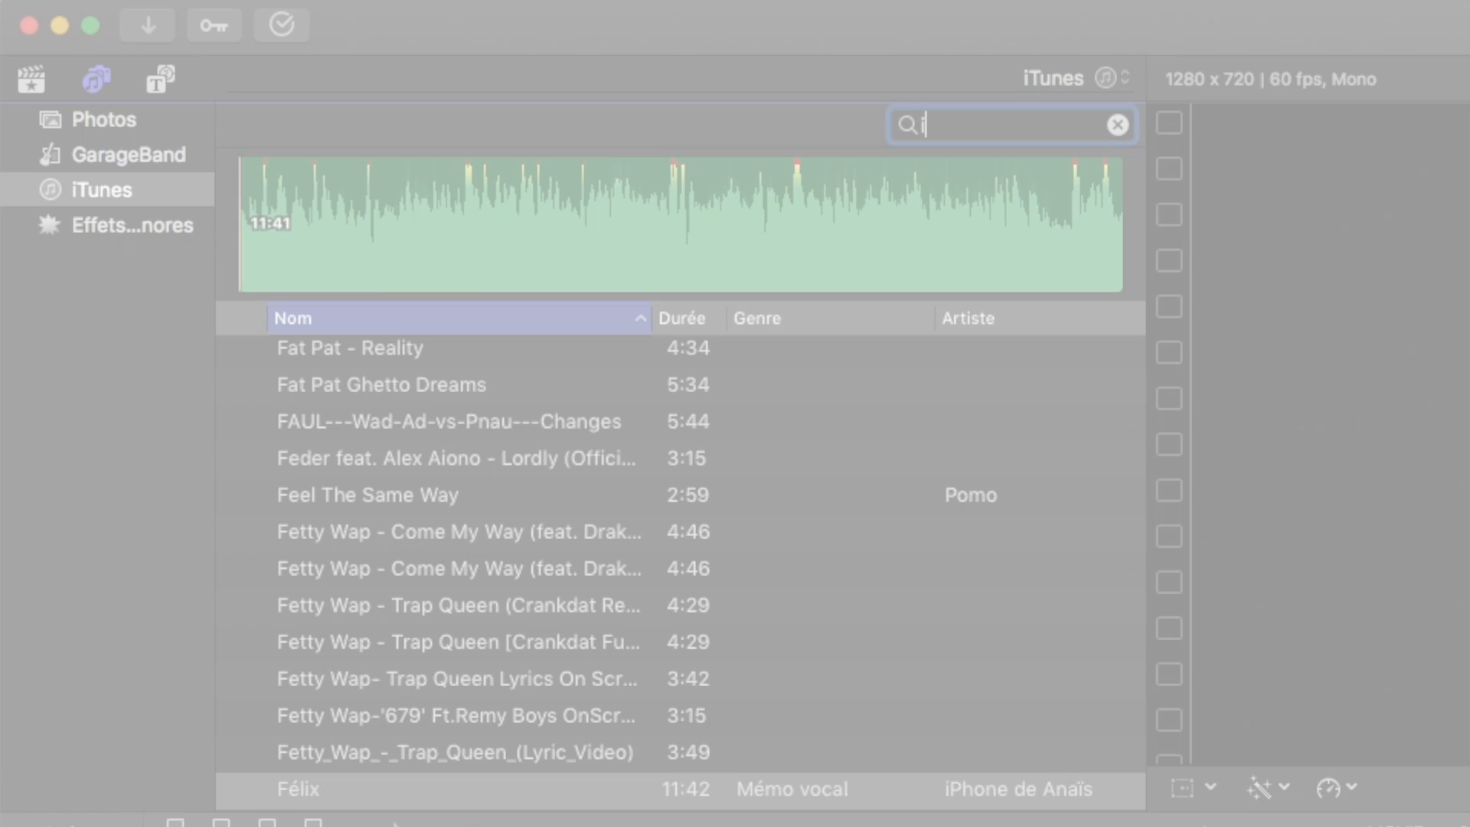
Step: Search the iTunes audio for "imess" and place iMessage Send and Receive Sounds below the main clip, just before the reply bubble
type("mess")
left_click(243, 355)
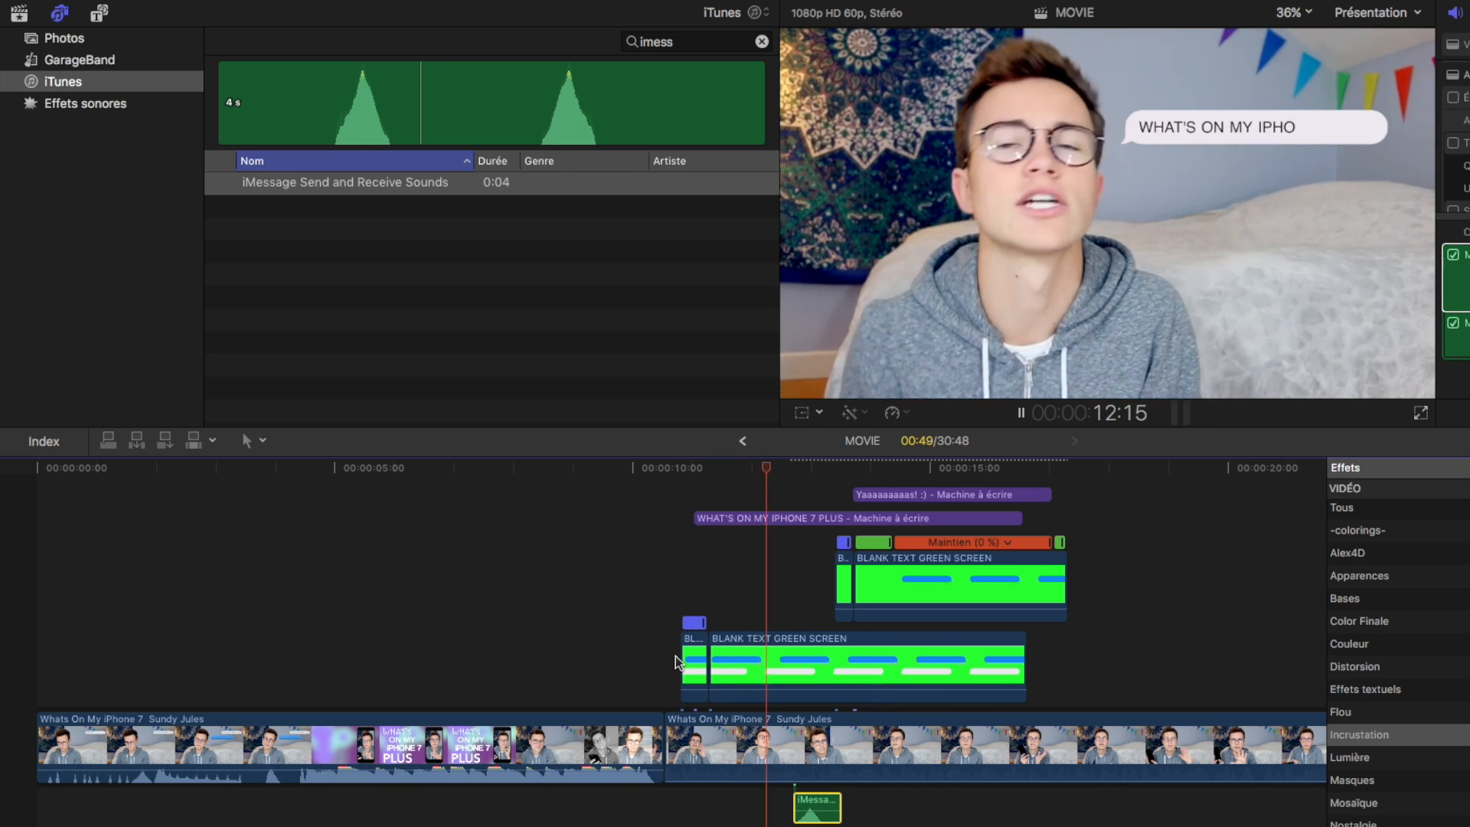
Step: Search the iTunes audio for "ipho", preview iPhone message sound [HD] and place it below the main clip at about 15 s
double_click(646, 42)
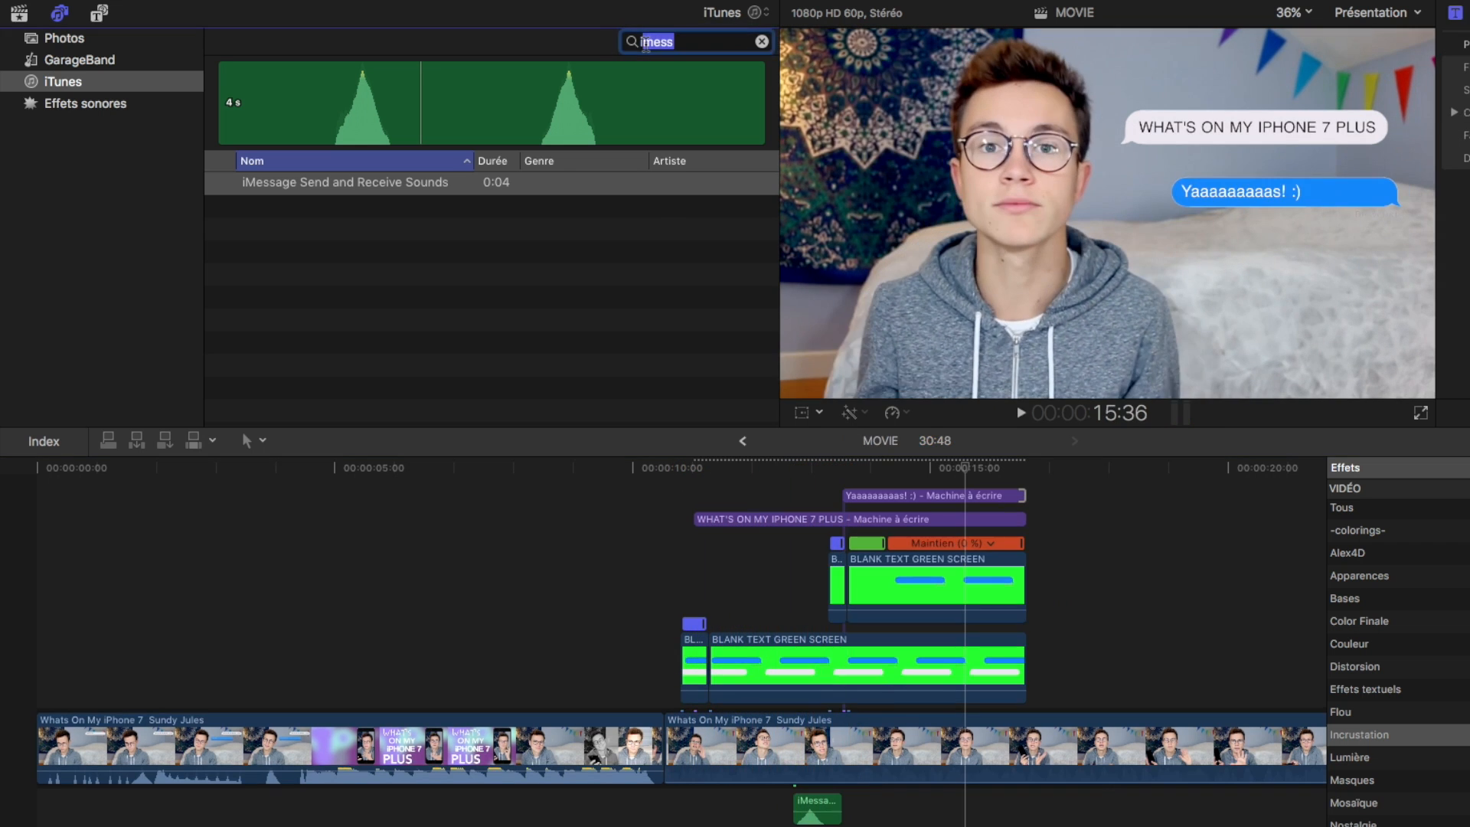
type("ipho")
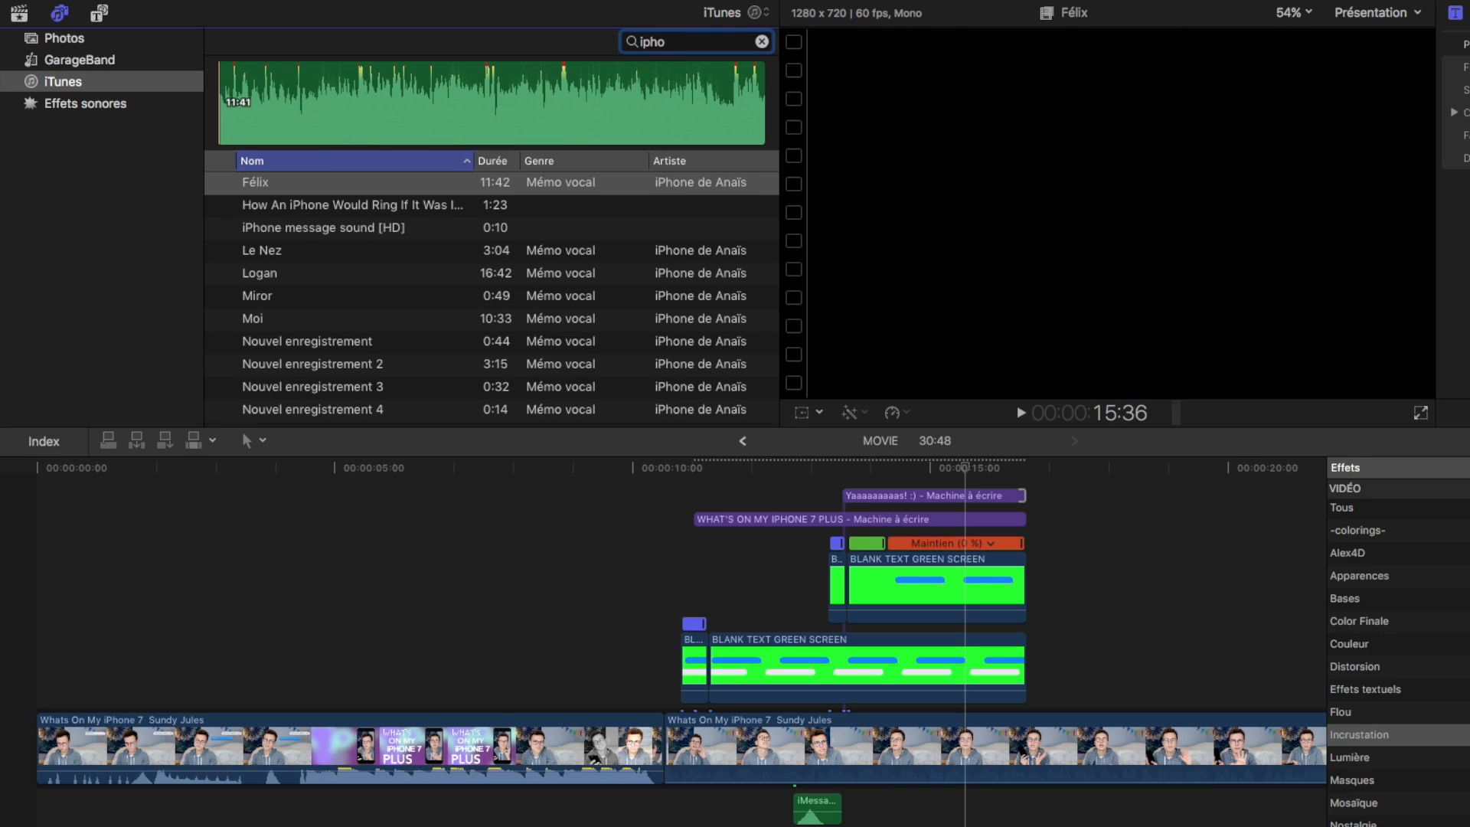
left_click(220, 229)
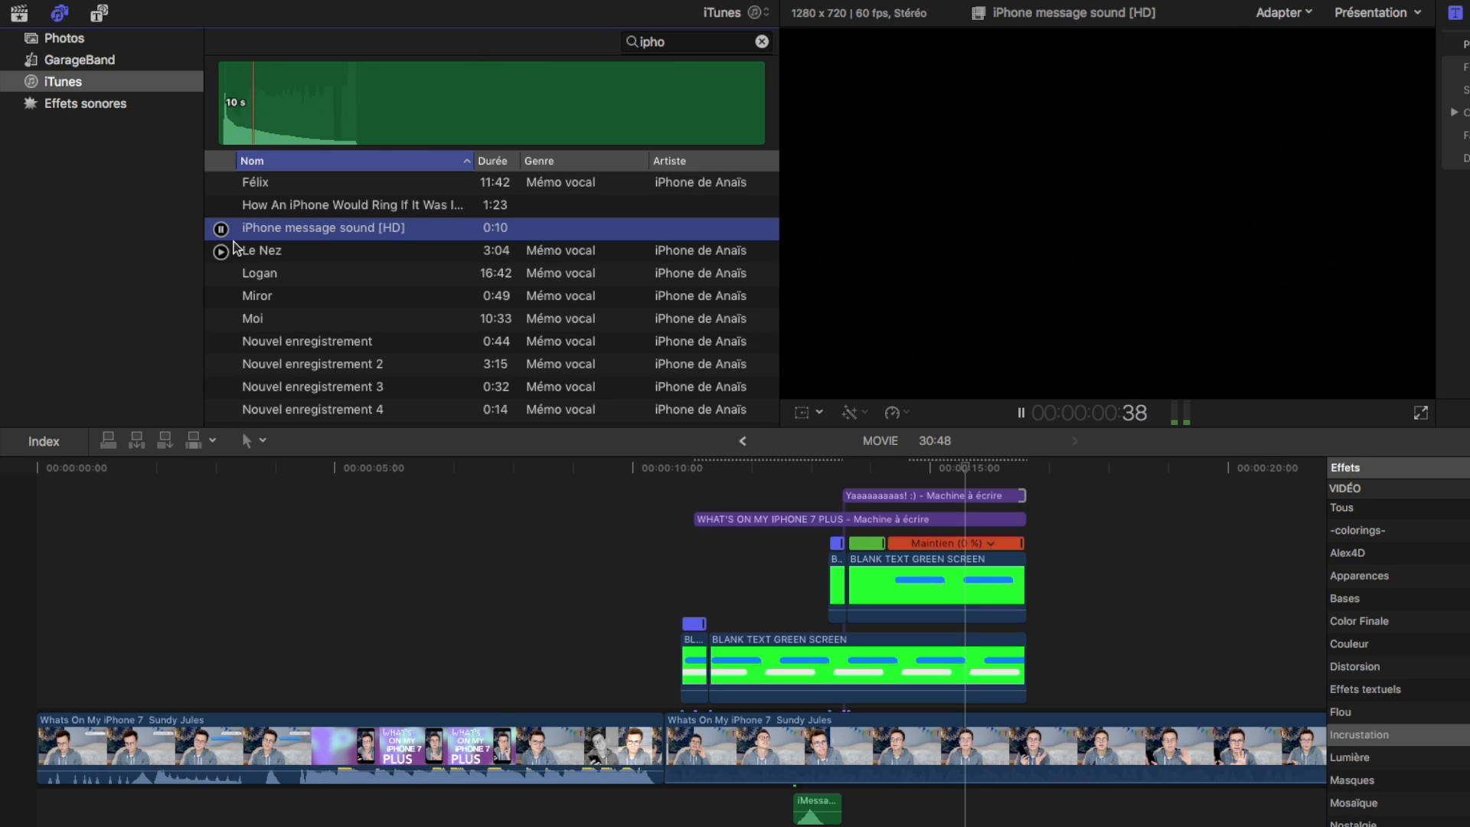
left_click_drag(221, 229, 970, 816)
Step: Shorten the iPhone message sound clip to about 1.6 s and move it under the start of the reply title
key("b")
left_click(1063, 803)
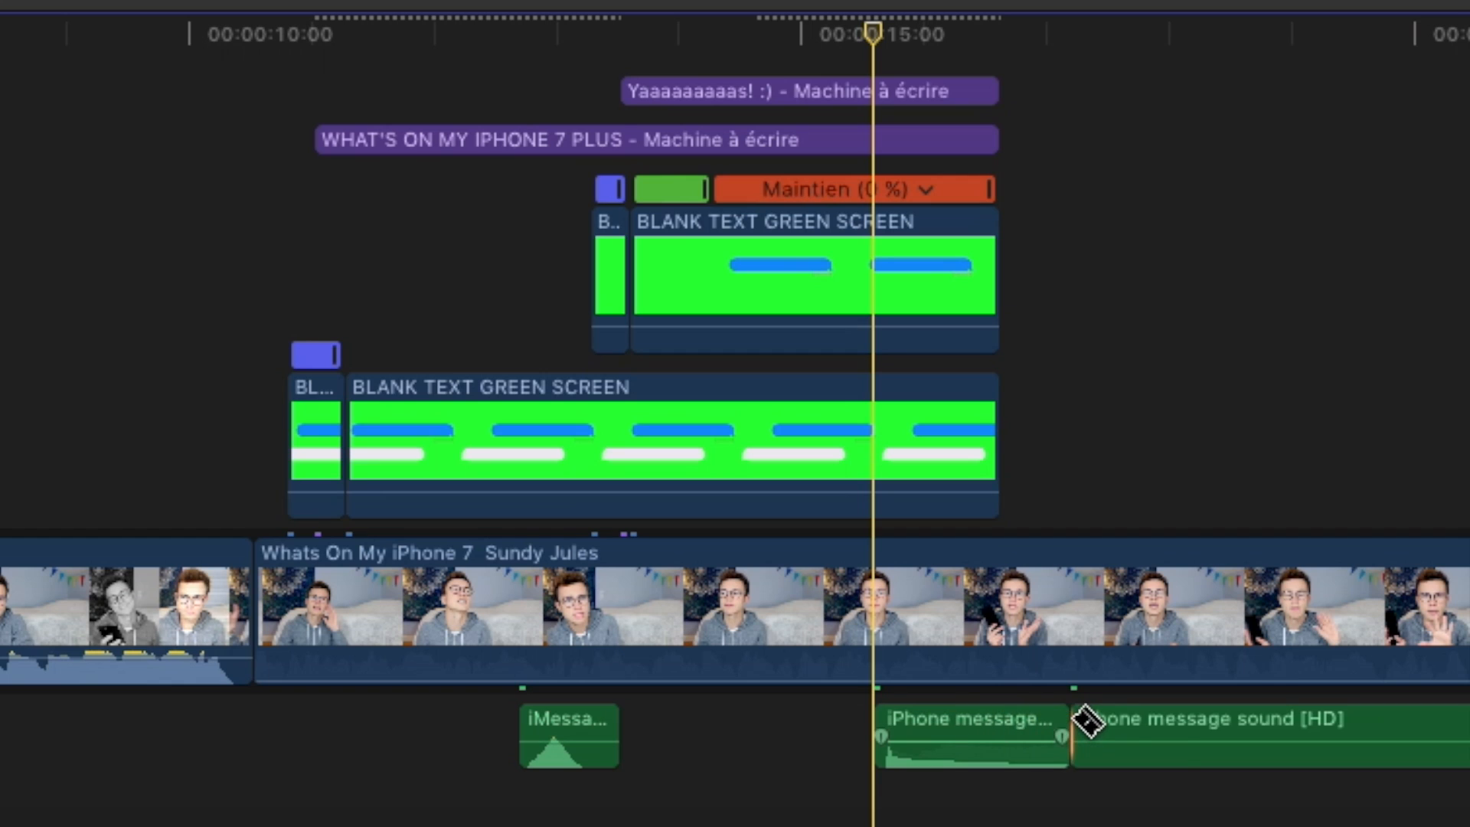
key("Delete")
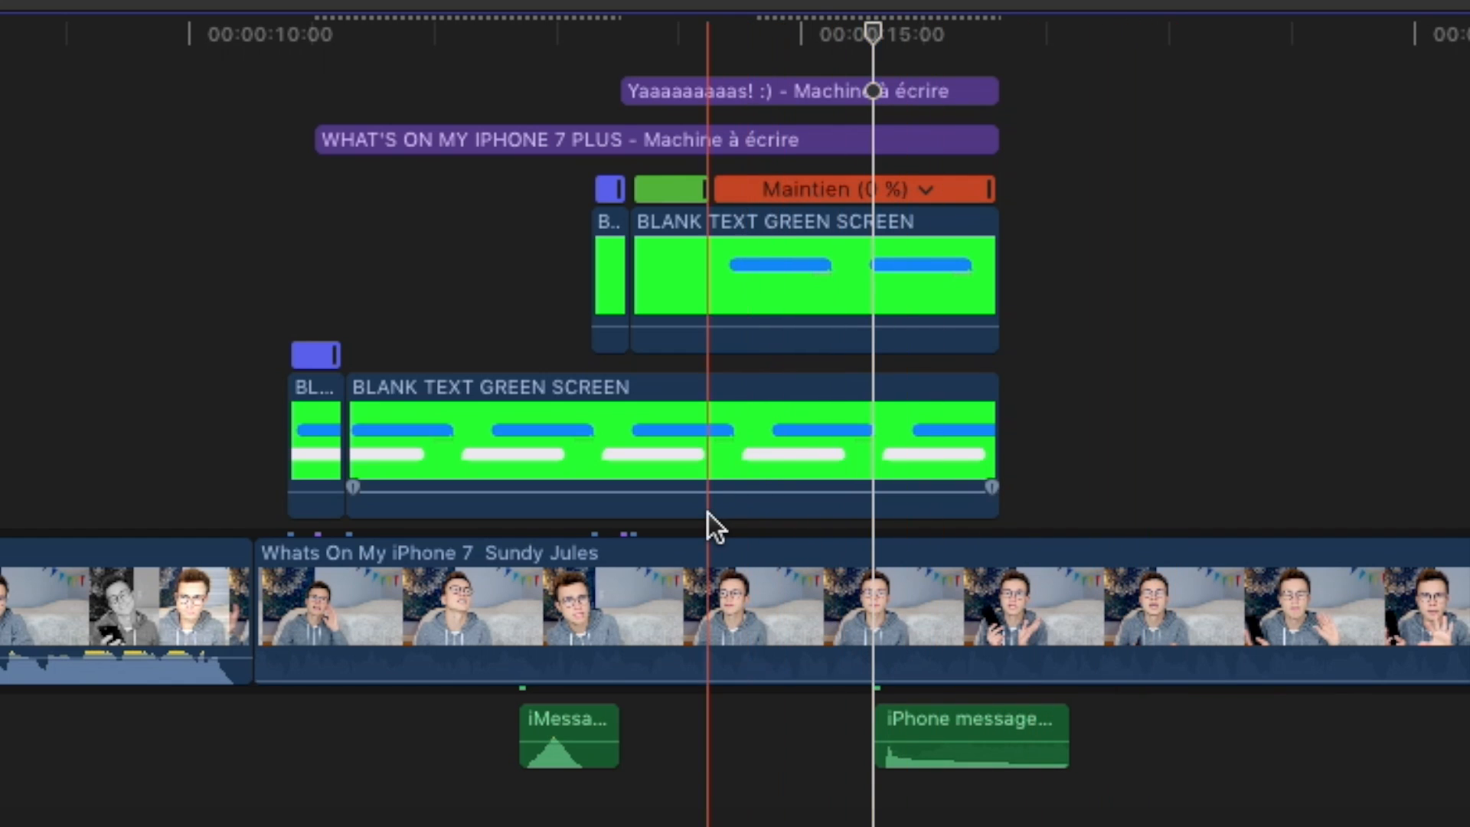
left_click_drag(957, 651, 901, 716)
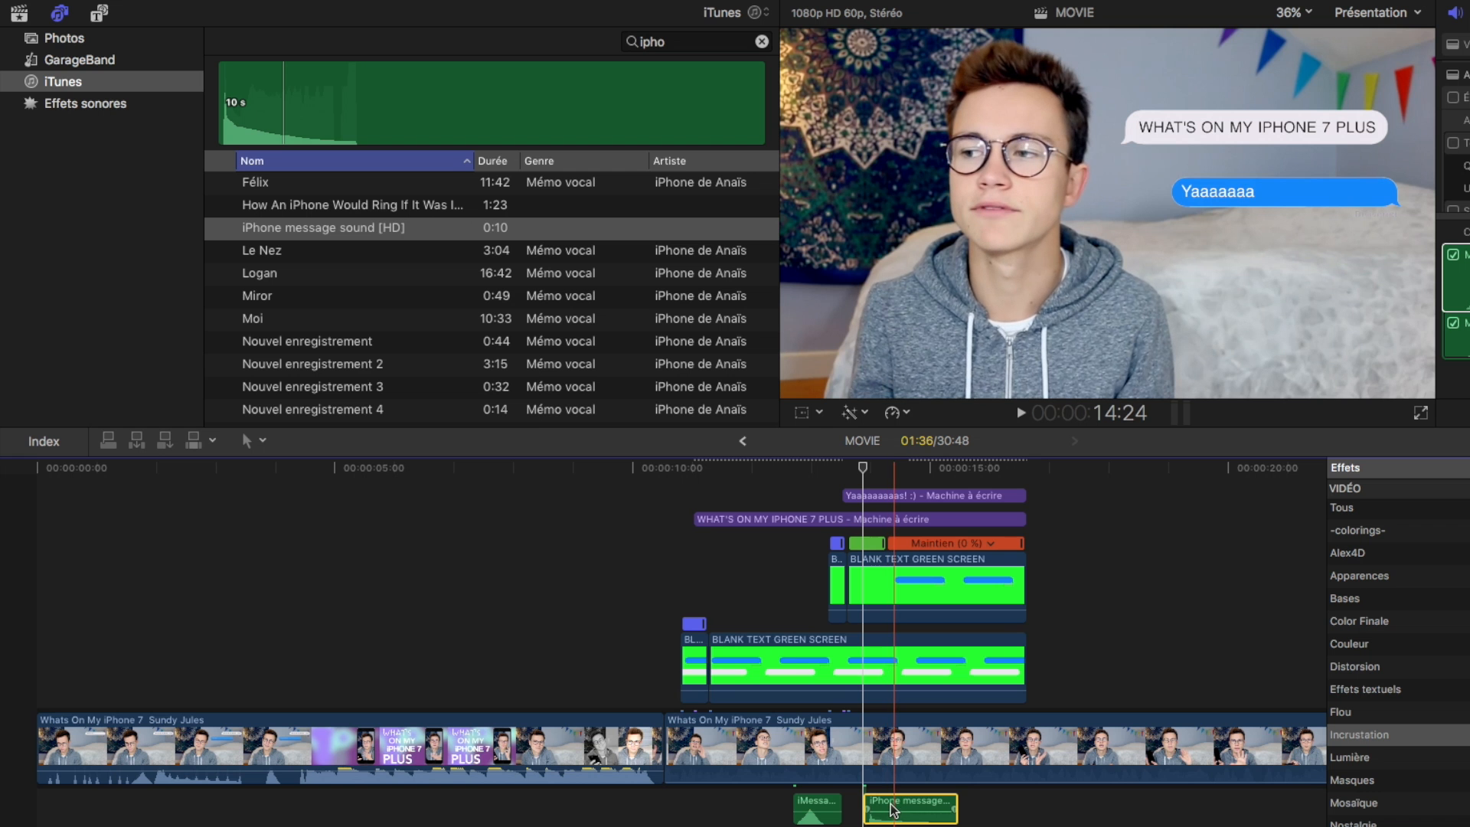
Step: Shift the iPhone message sound clip slightly earlier and play back the timing
left_click_drag(894, 809, 888, 809)
key("space")
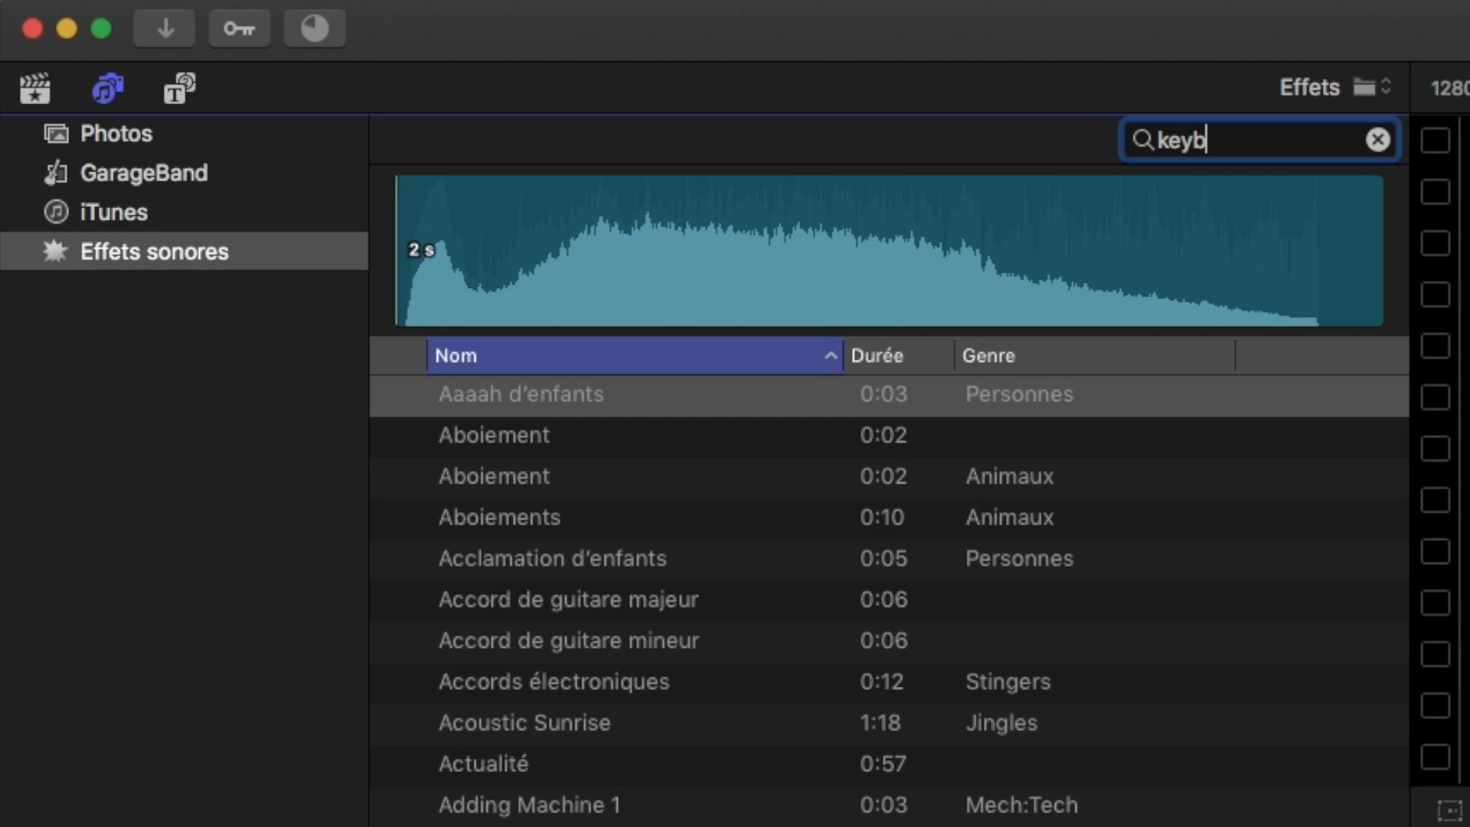
Step: Search the sound effects for "keybo", place Computer Keyboard under the start of the first title and play it back
type("o")
left_click_drag(663, 401, 351, 806)
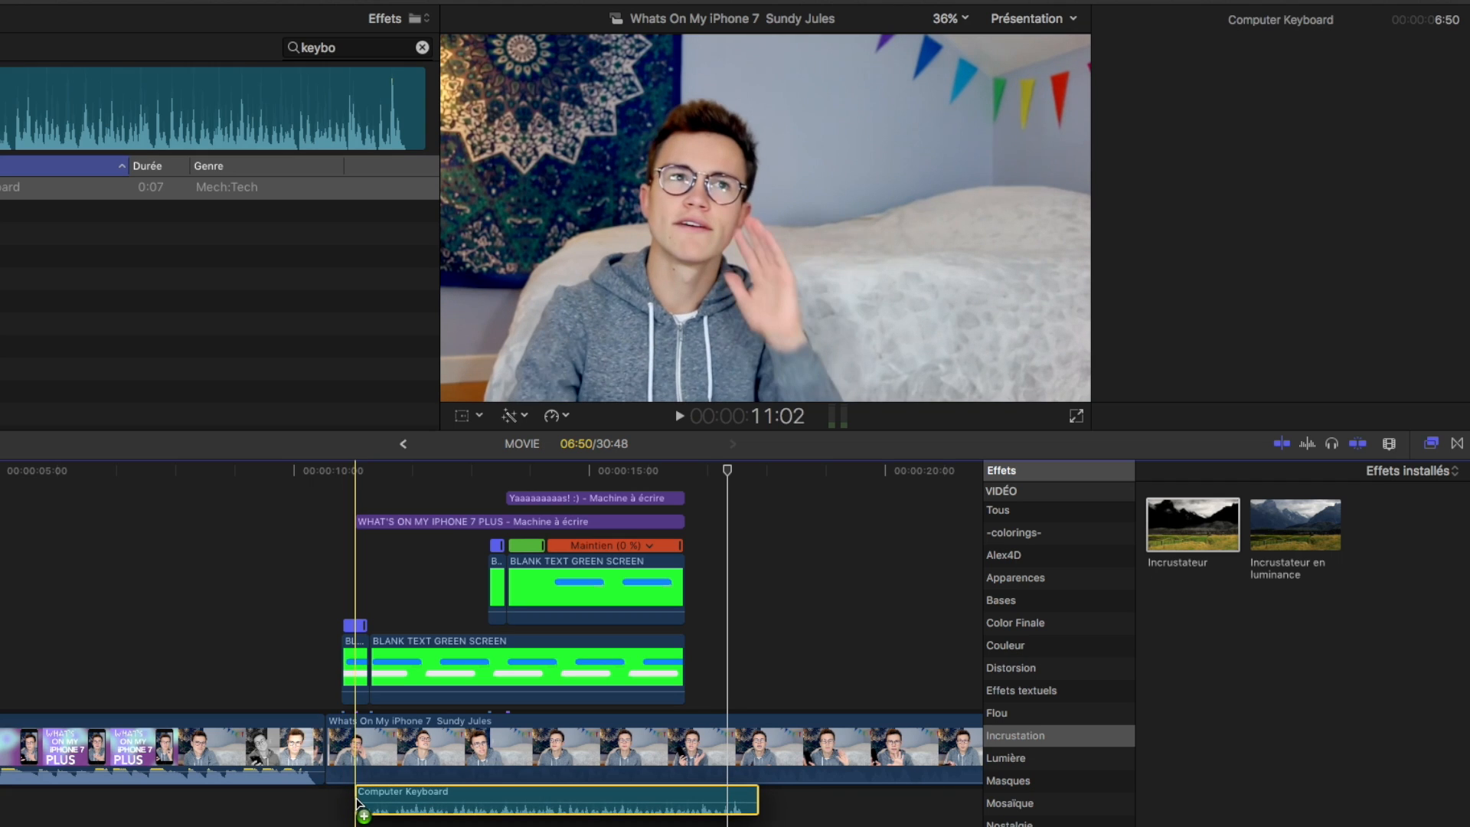
key("super+4")
key("space")
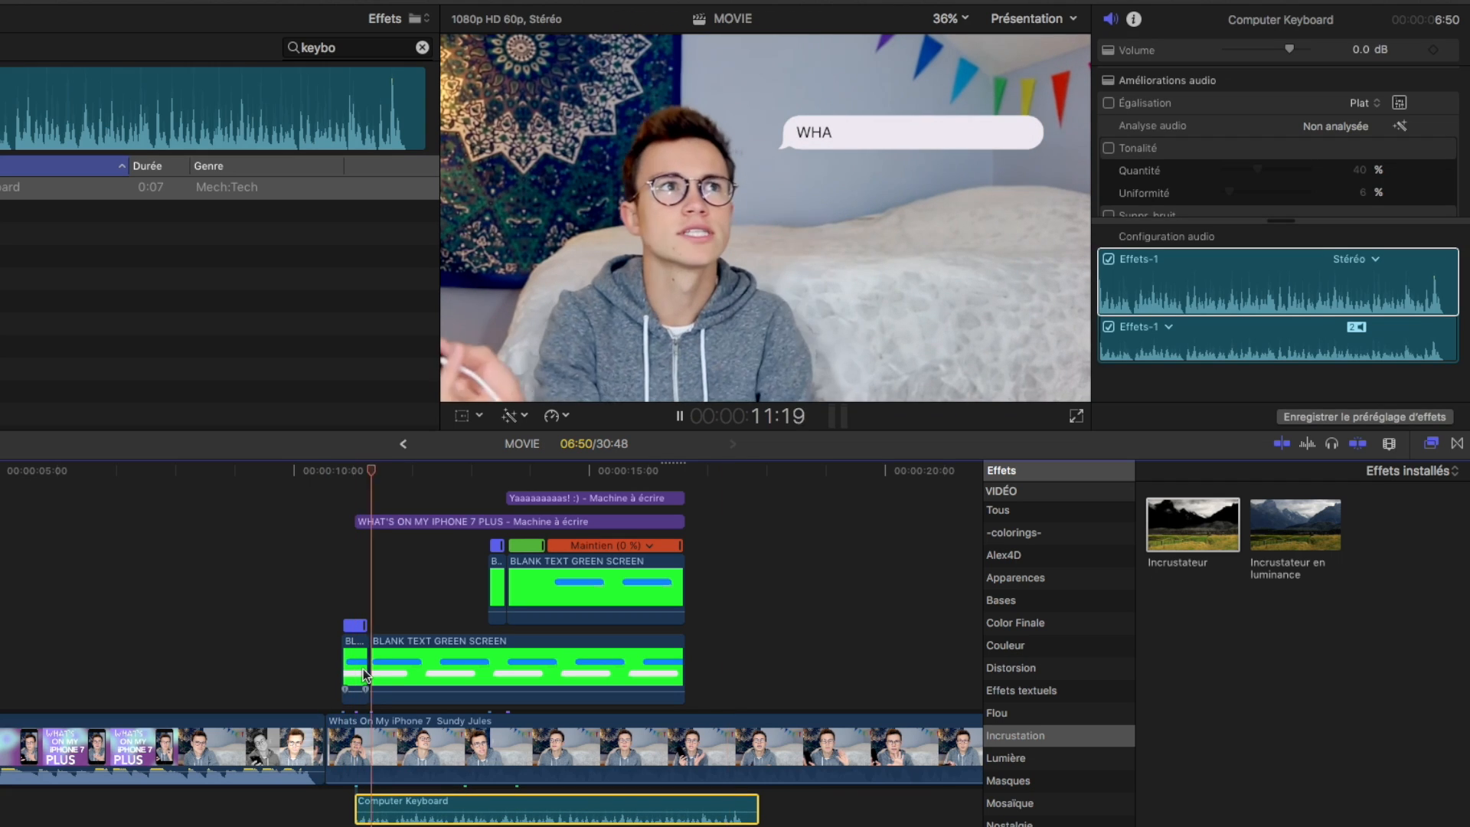
key("space")
Step: Split the Computer Keyboard sound at 12:52 and place its second part, shortened to about 1.4 s, under the start of the reply title
left_click_drag(442, 470, 461, 469)
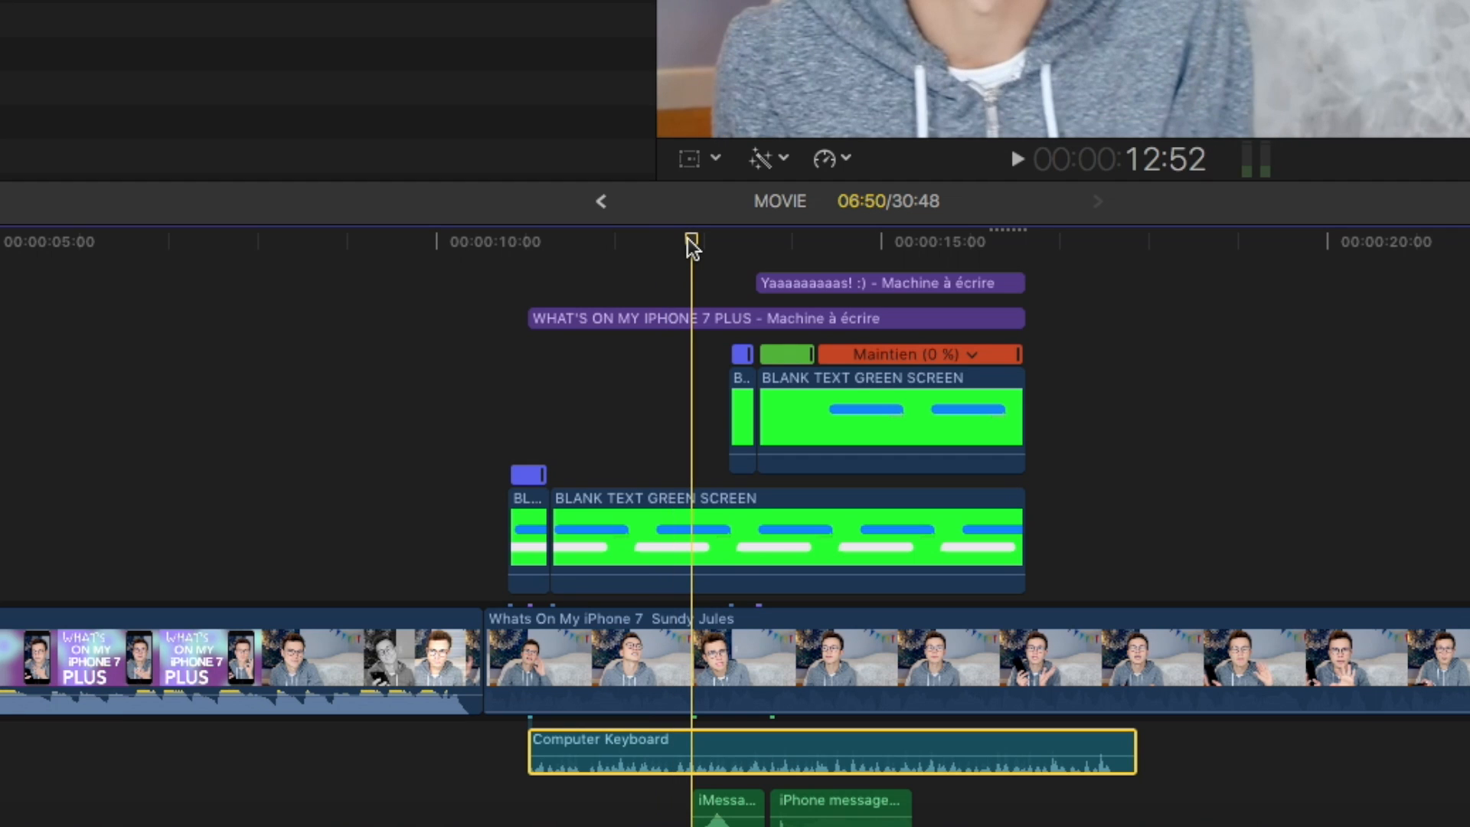
key("super+b")
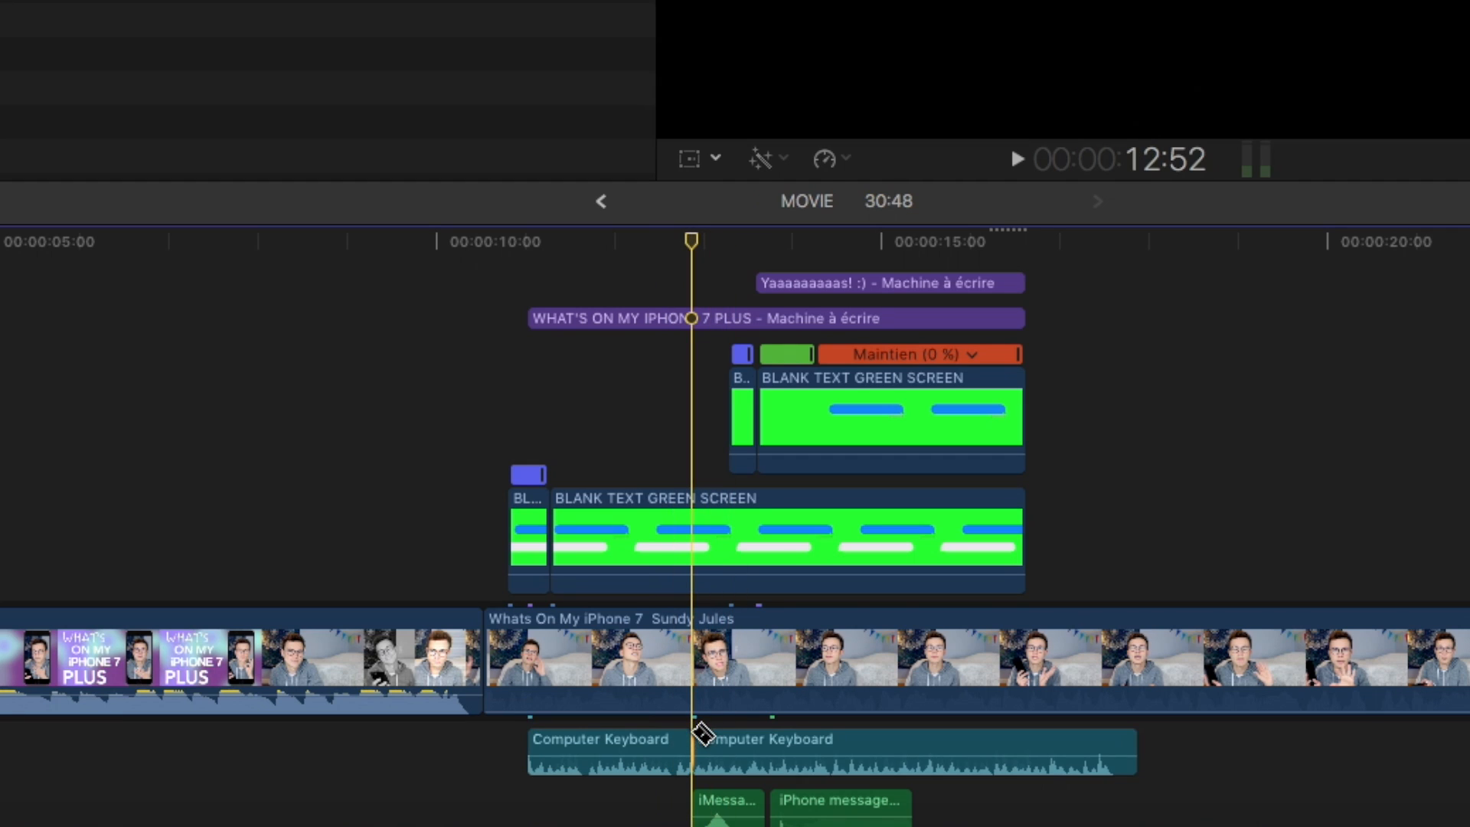
left_click_drag(766, 740, 801, 737)
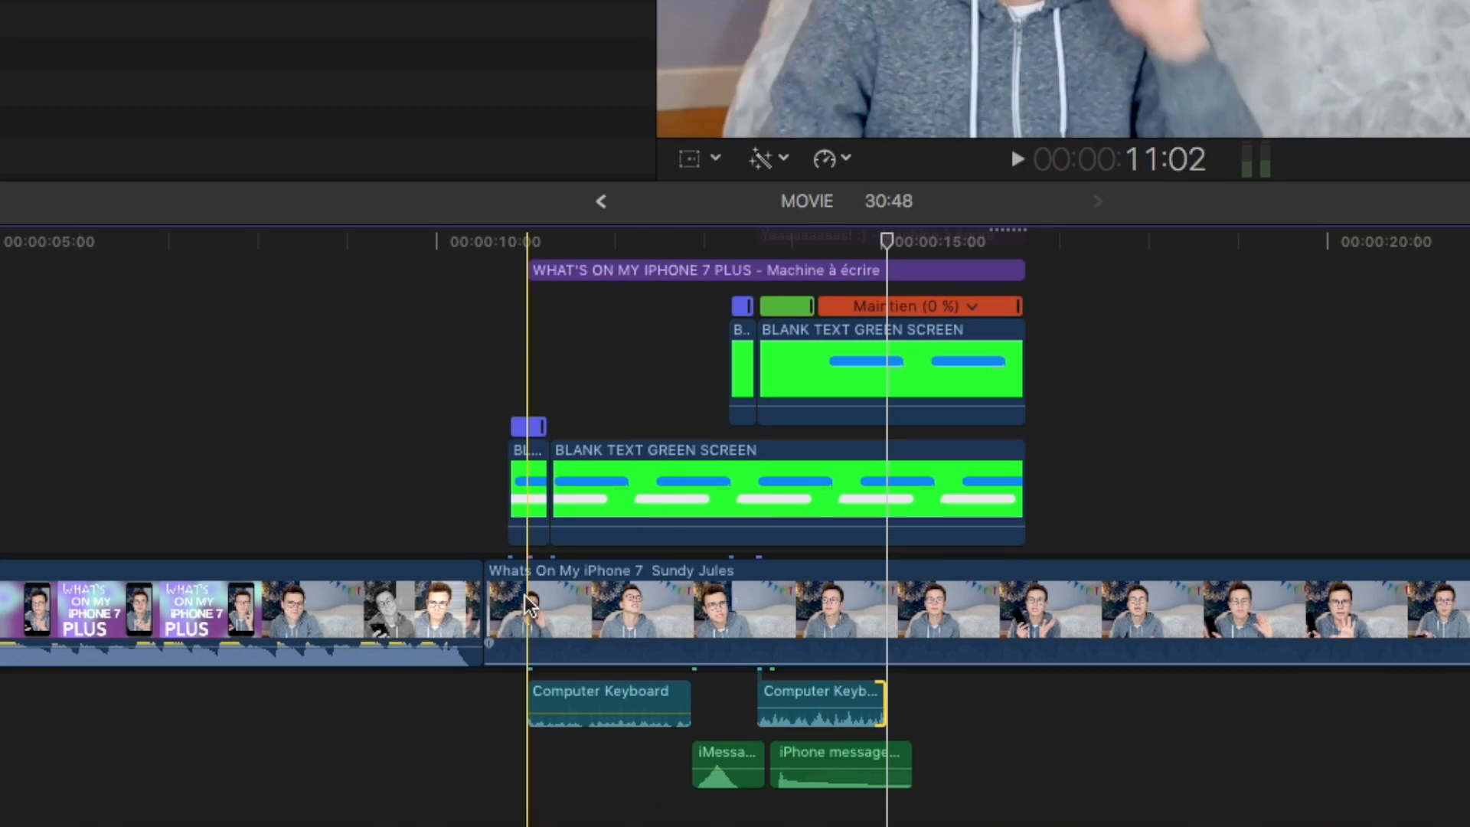
left_click(675, 242)
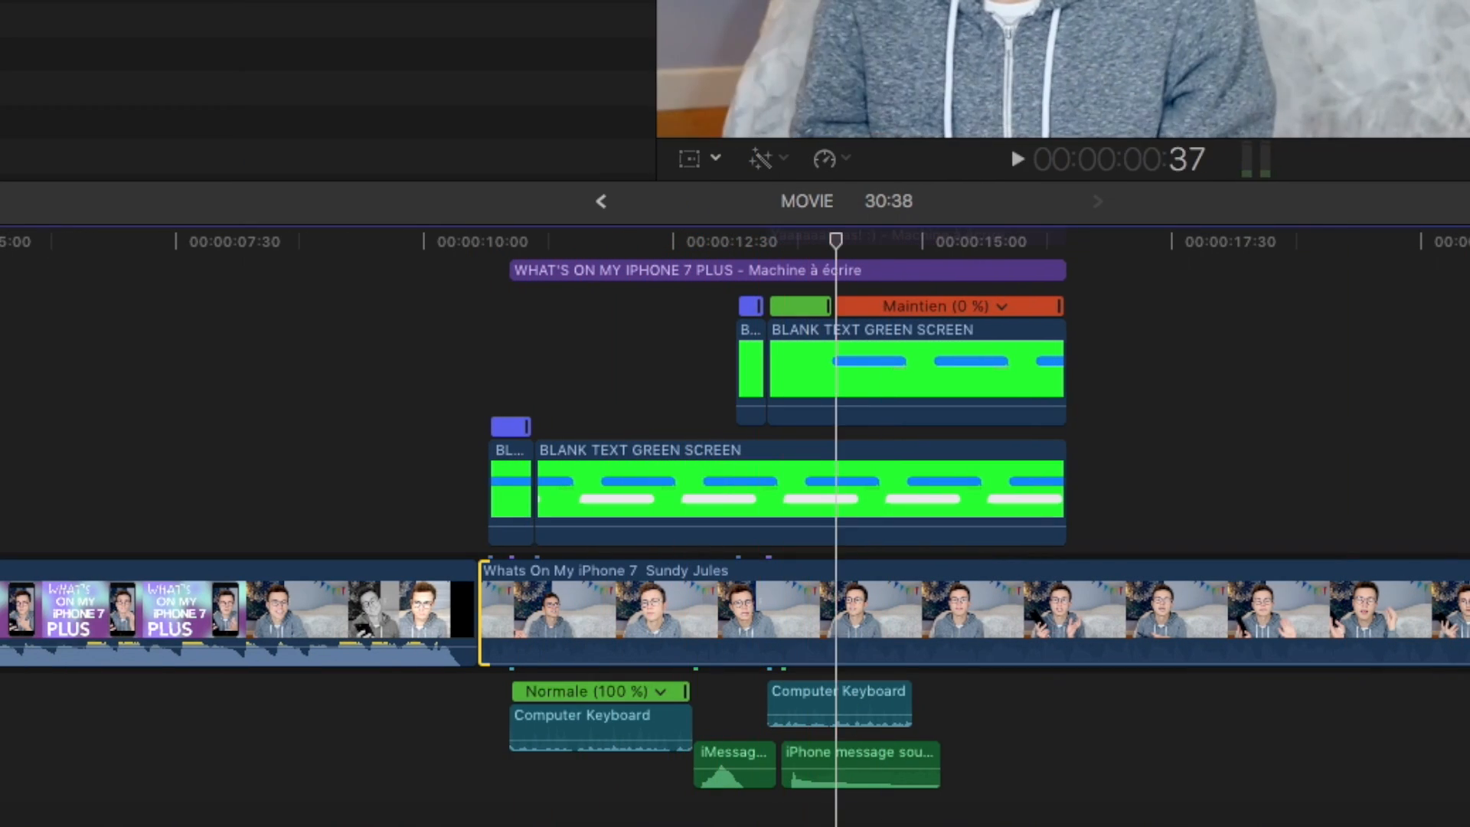
Step: Move the iMessage sound clip slightly earlier and extend the end of the iPhone message sound toward the end of the bubbles
left_click_drag(743, 759, 721, 765)
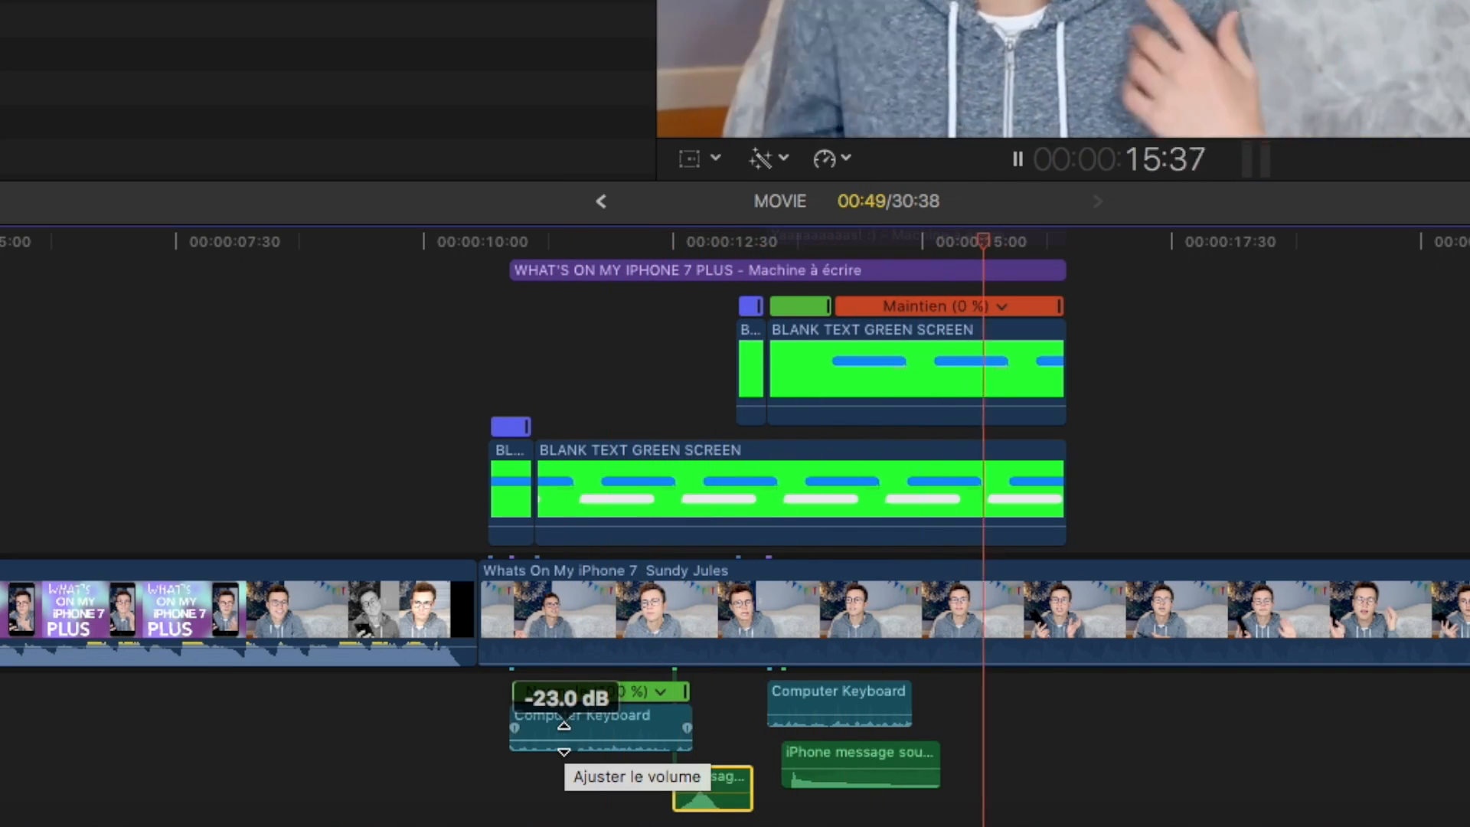
left_click_drag(939, 764, 1049, 764)
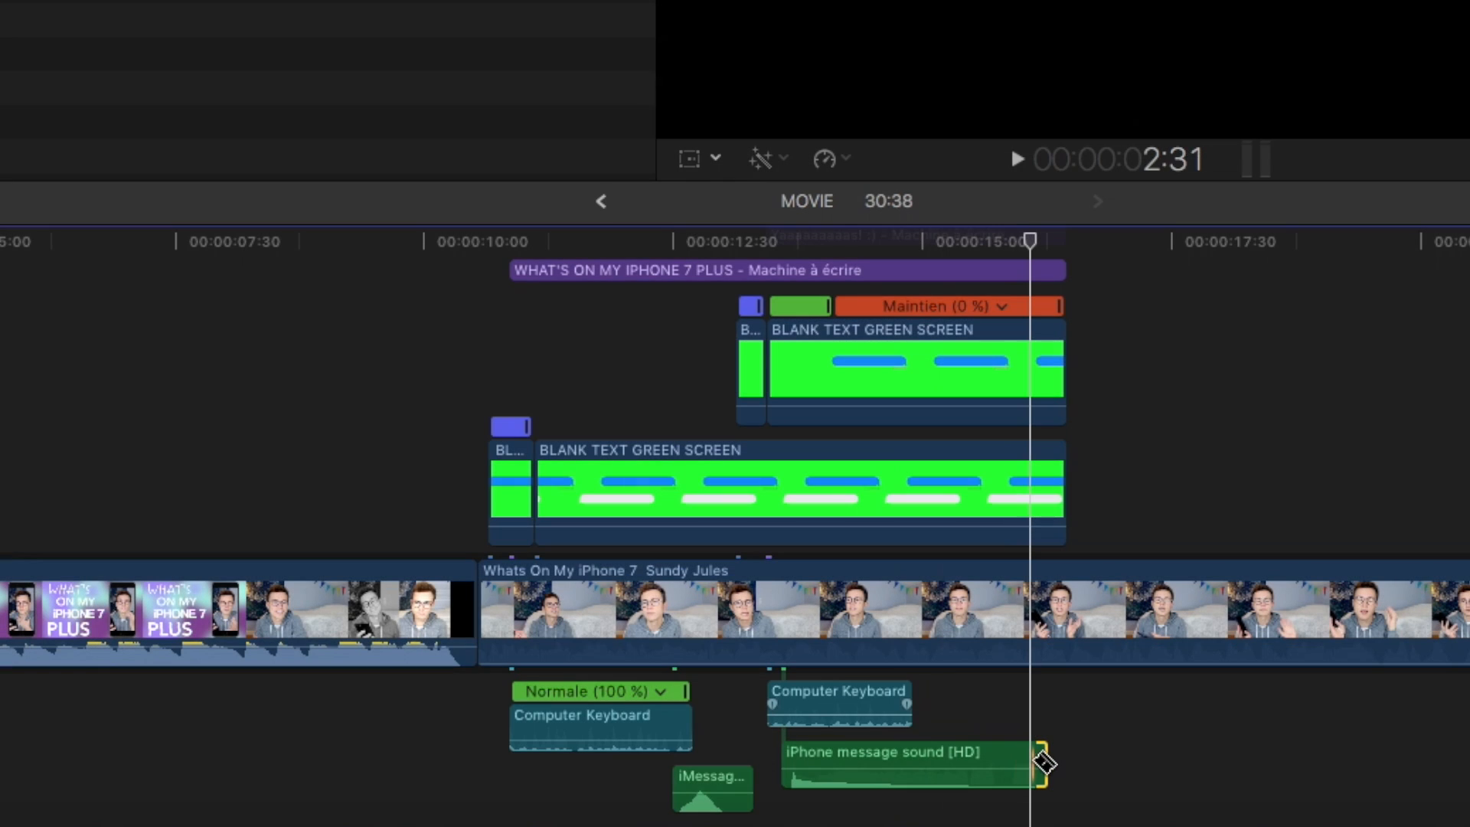
Step: Split the message sound, main clip, both green-screen clips and the title at 16:03
left_click(1031, 765)
left_click(1031, 616)
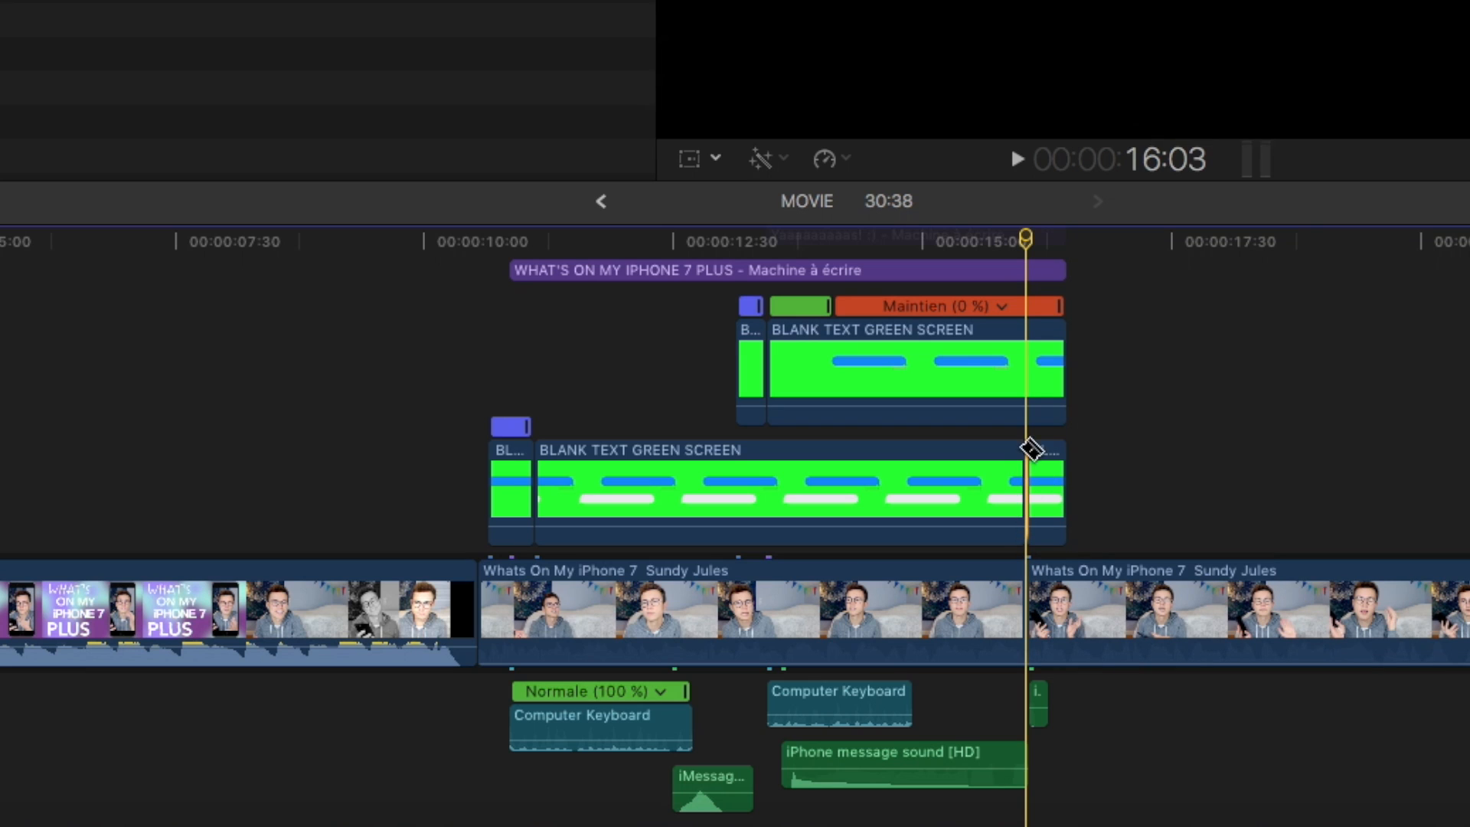
left_click(1035, 406)
left_click(1035, 272)
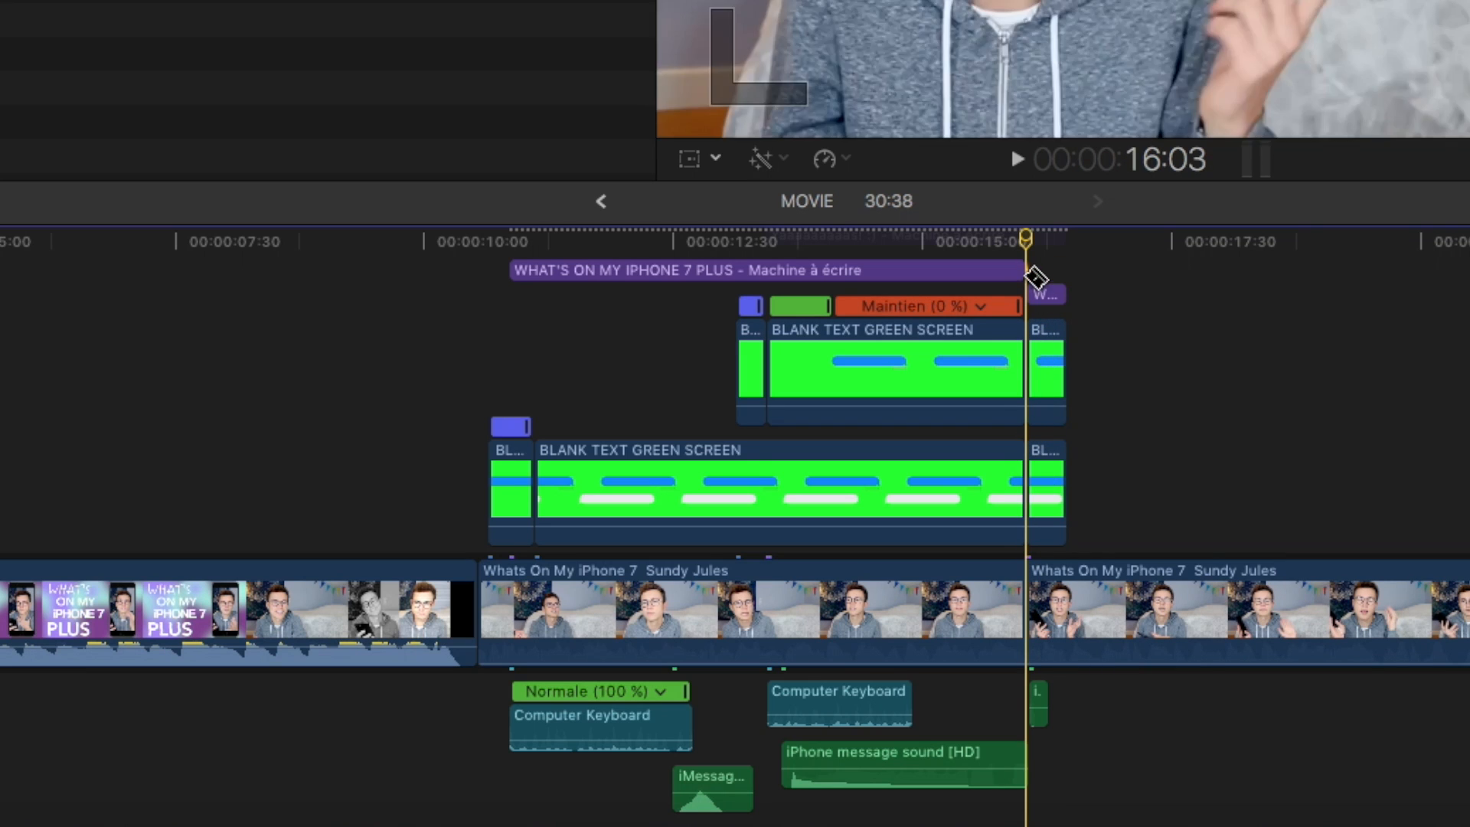
Step: Delete the leftover green-screen, title and message-sound pieces after the 16:03 cut, keeping the main clip
key("Delete")
left_click(1048, 371)
key("Delete")
left_click(1048, 490)
key("Delete")
left_click(1048, 537)
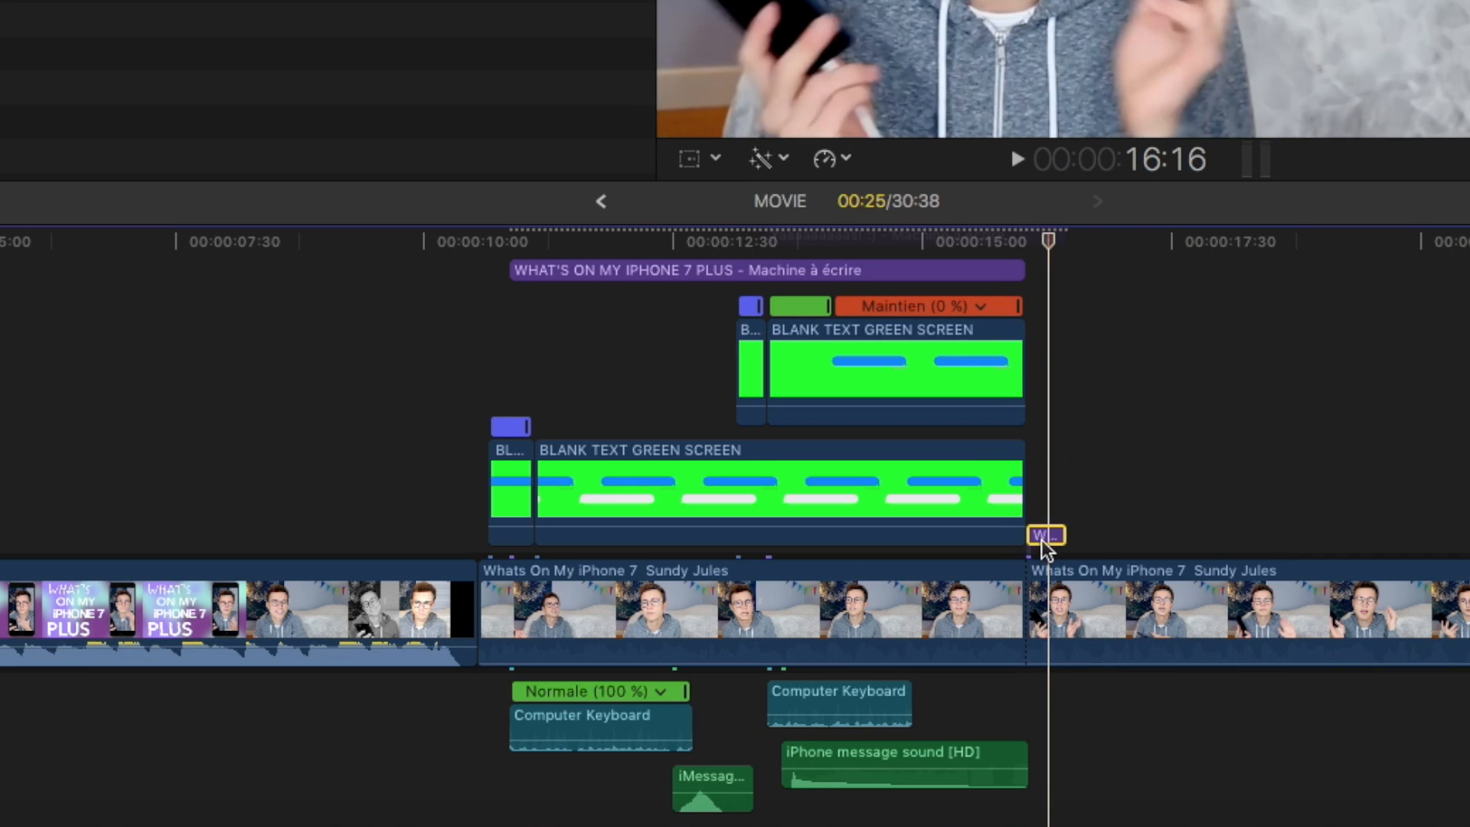
key("Delete")
Step: Insert the Personnalisé generator into the main storyline at the 16:03 cut and shorten it to about 2.8 s
left_click(117, 58)
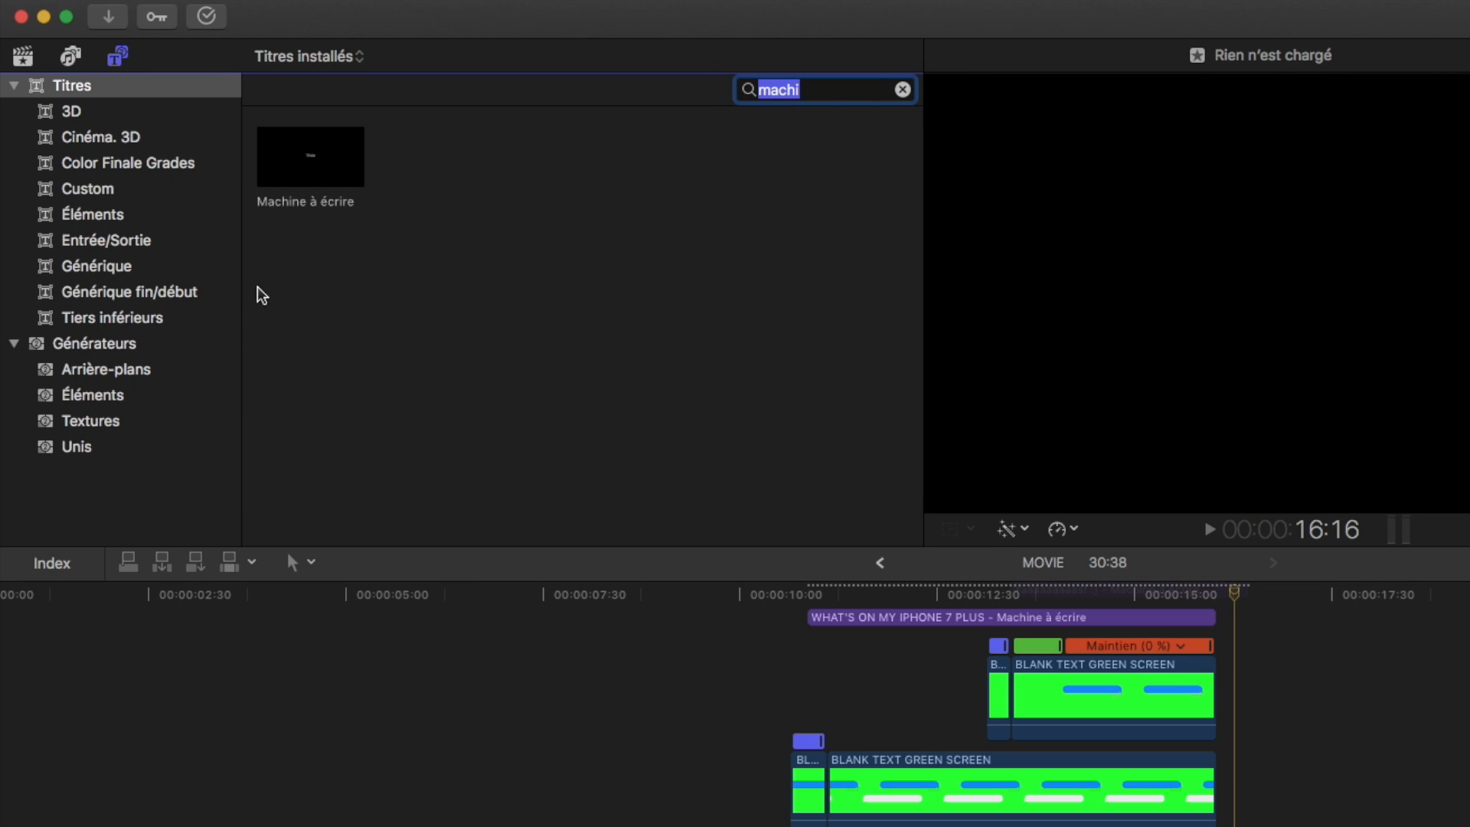
left_click(108, 343)
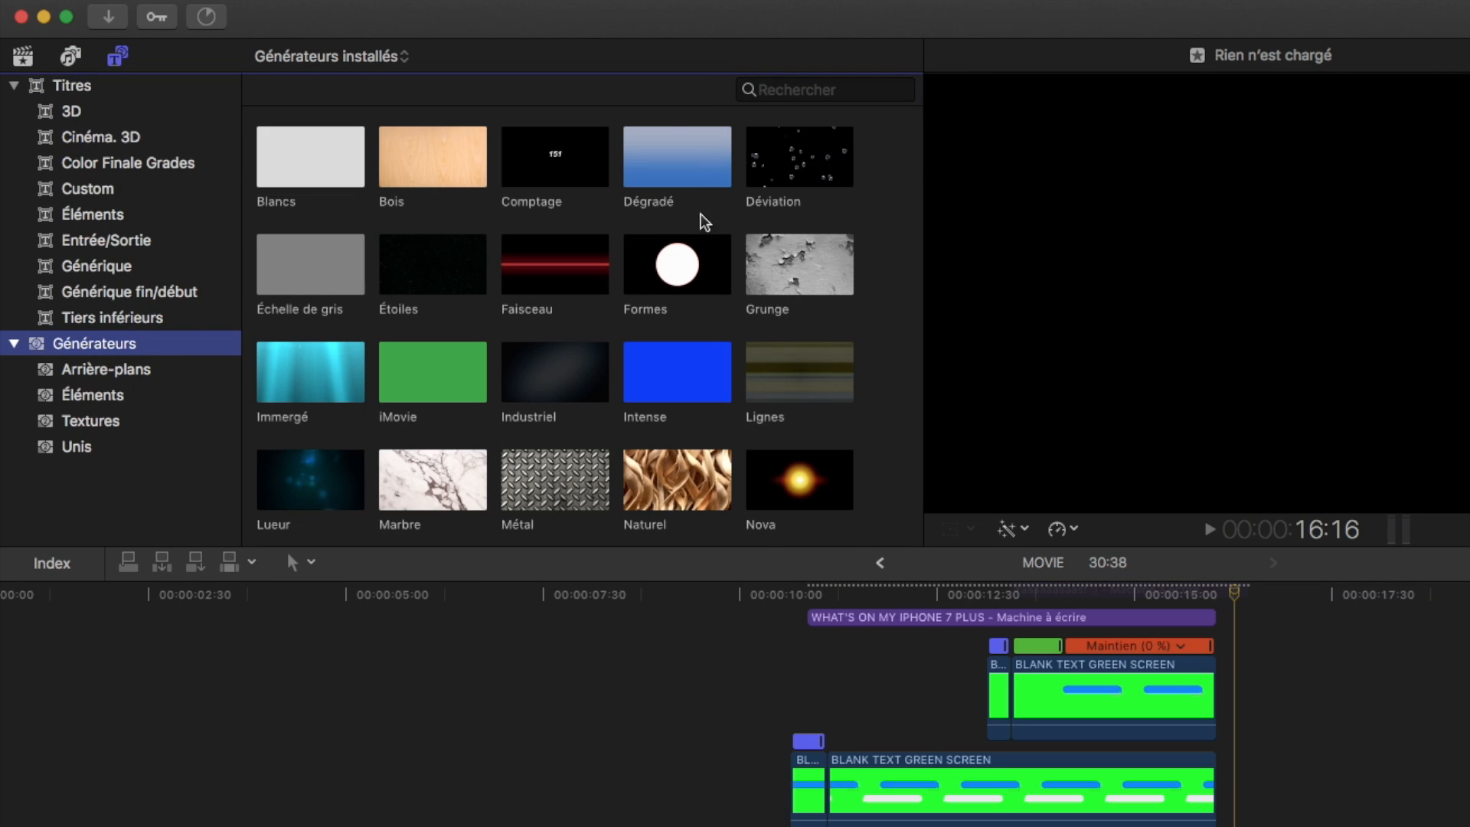
scroll(689, 307, "down", 5)
left_click(311, 460)
left_click_drag(688, 506, 545, 649)
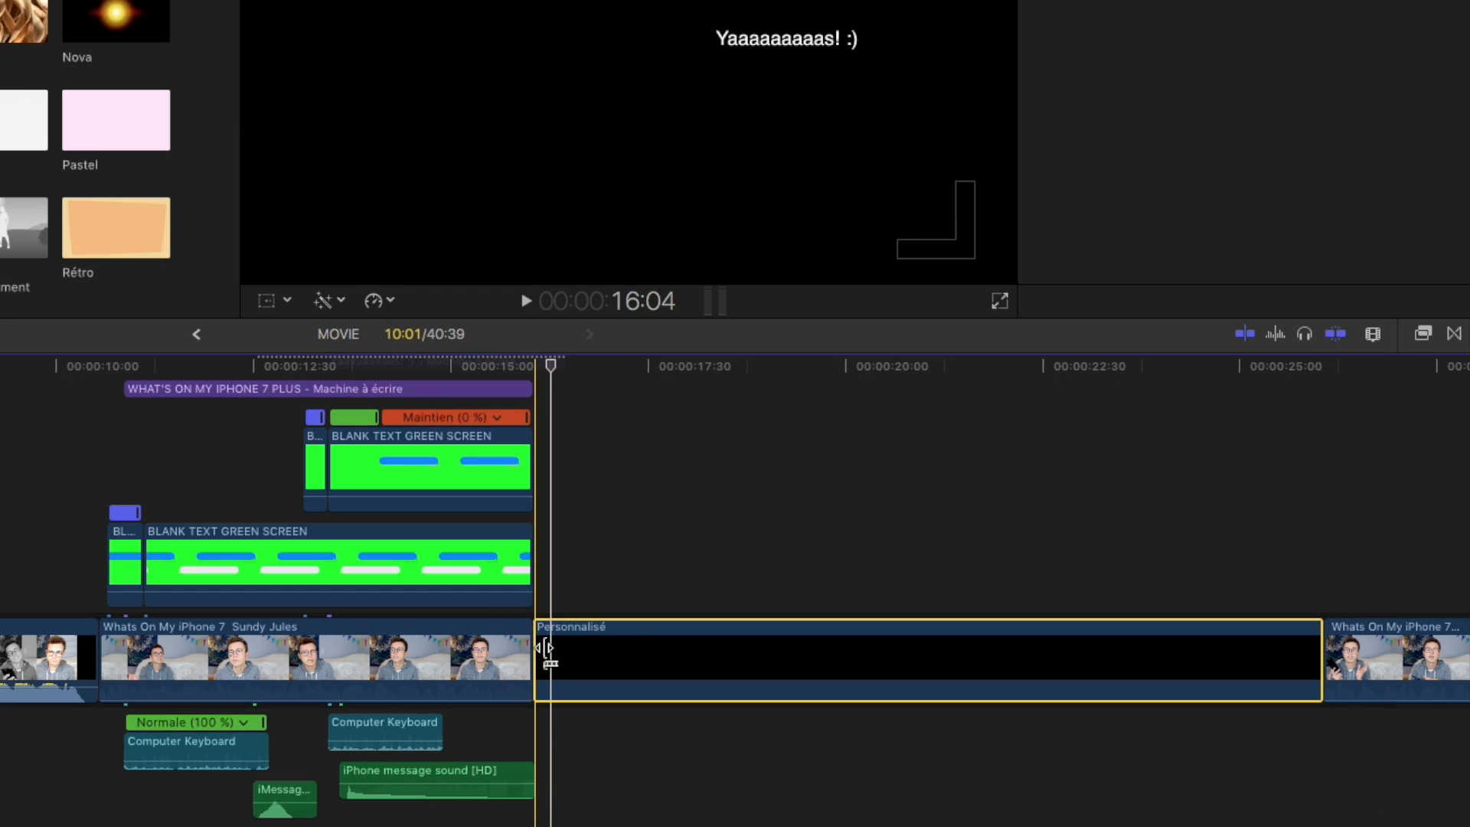
left_click_drag(1310, 647, 621, 668)
Step: Search the sound effects for "cartoo", preview the Cartoon Accent sounds and place one under the start of the black clip
left_click(105, 88)
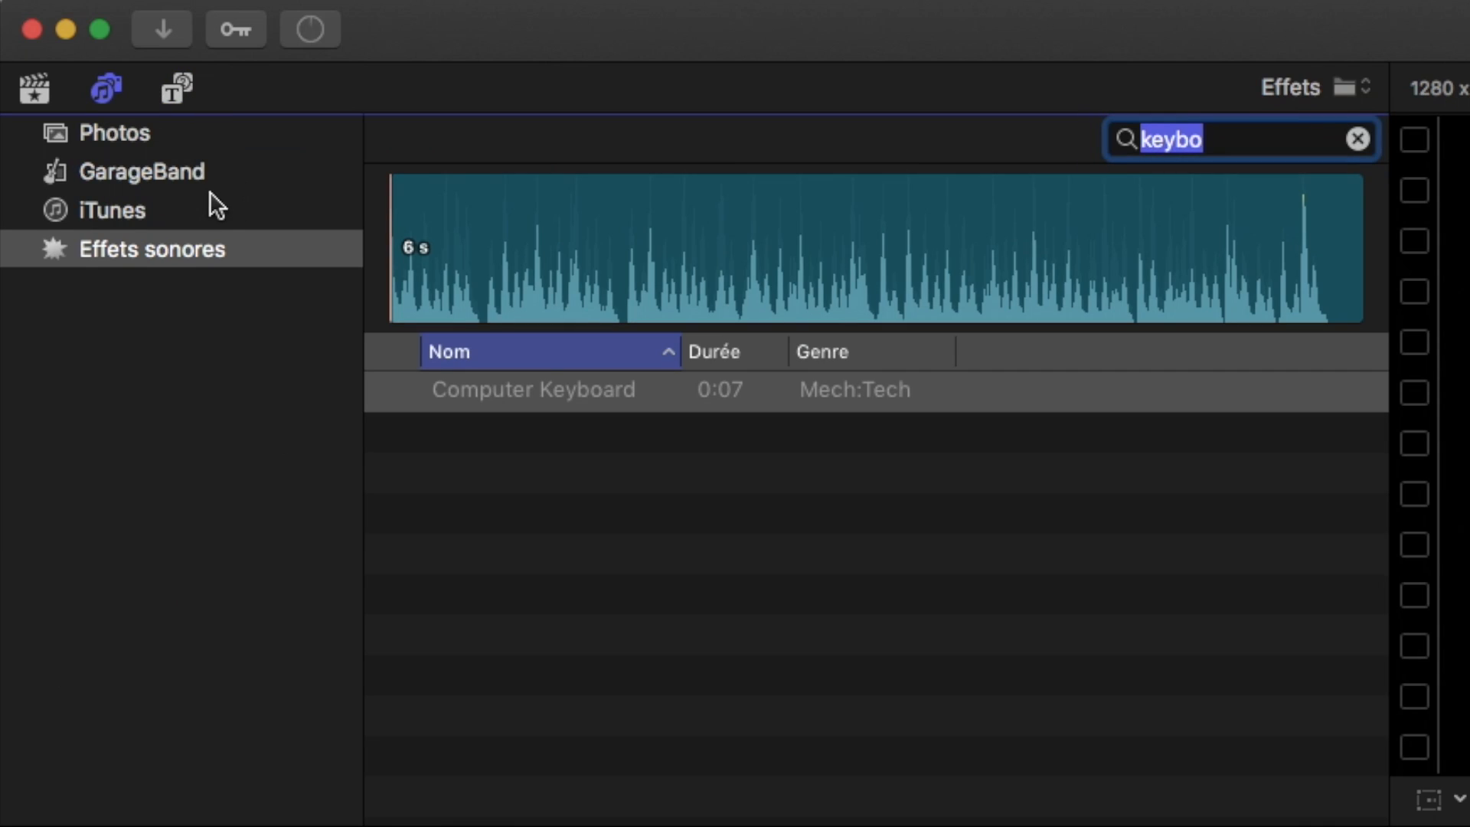
left_click(1356, 138)
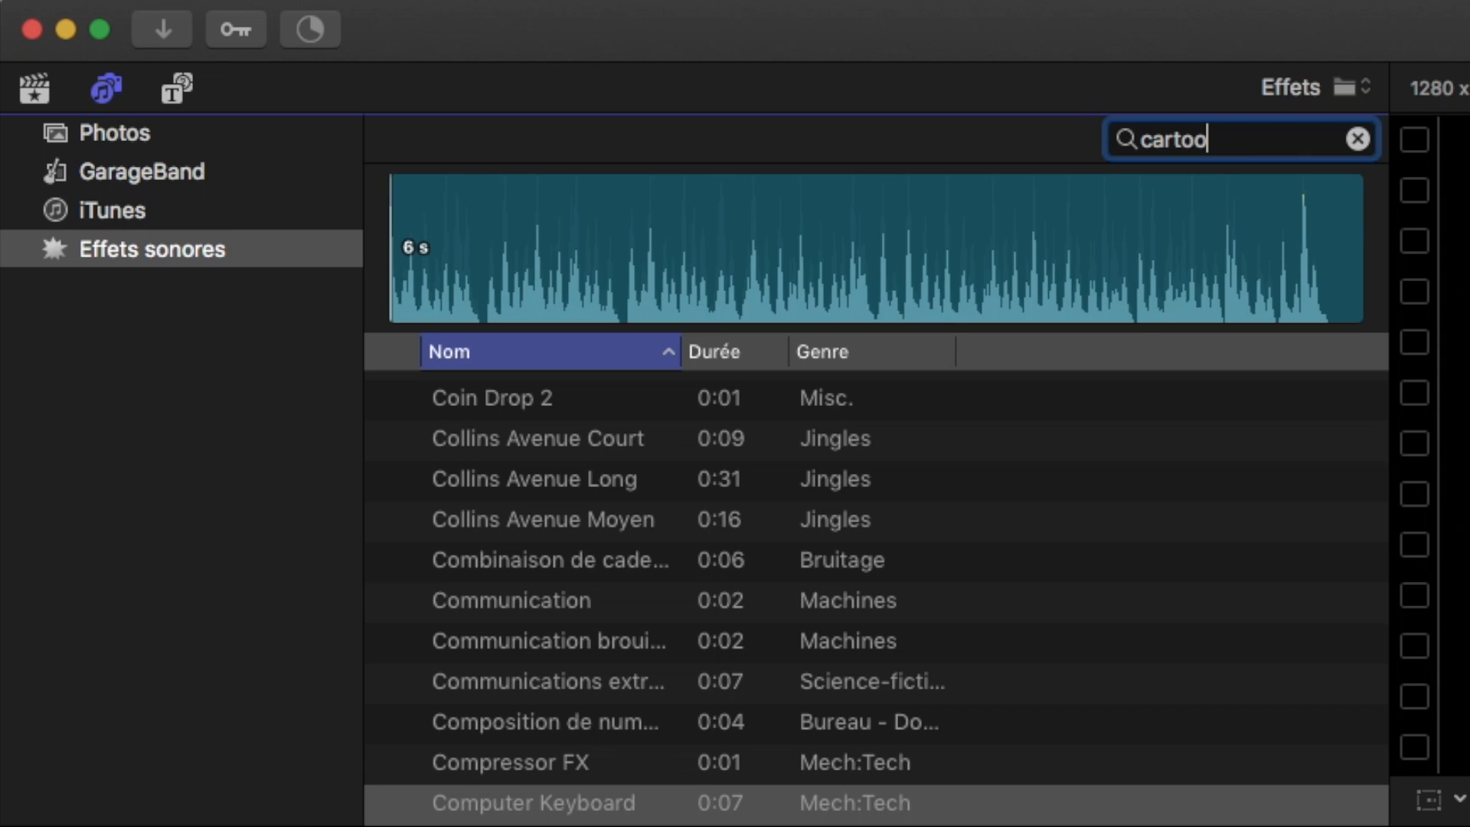
left_click(396, 392)
scroll(536, 746, "down", 5)
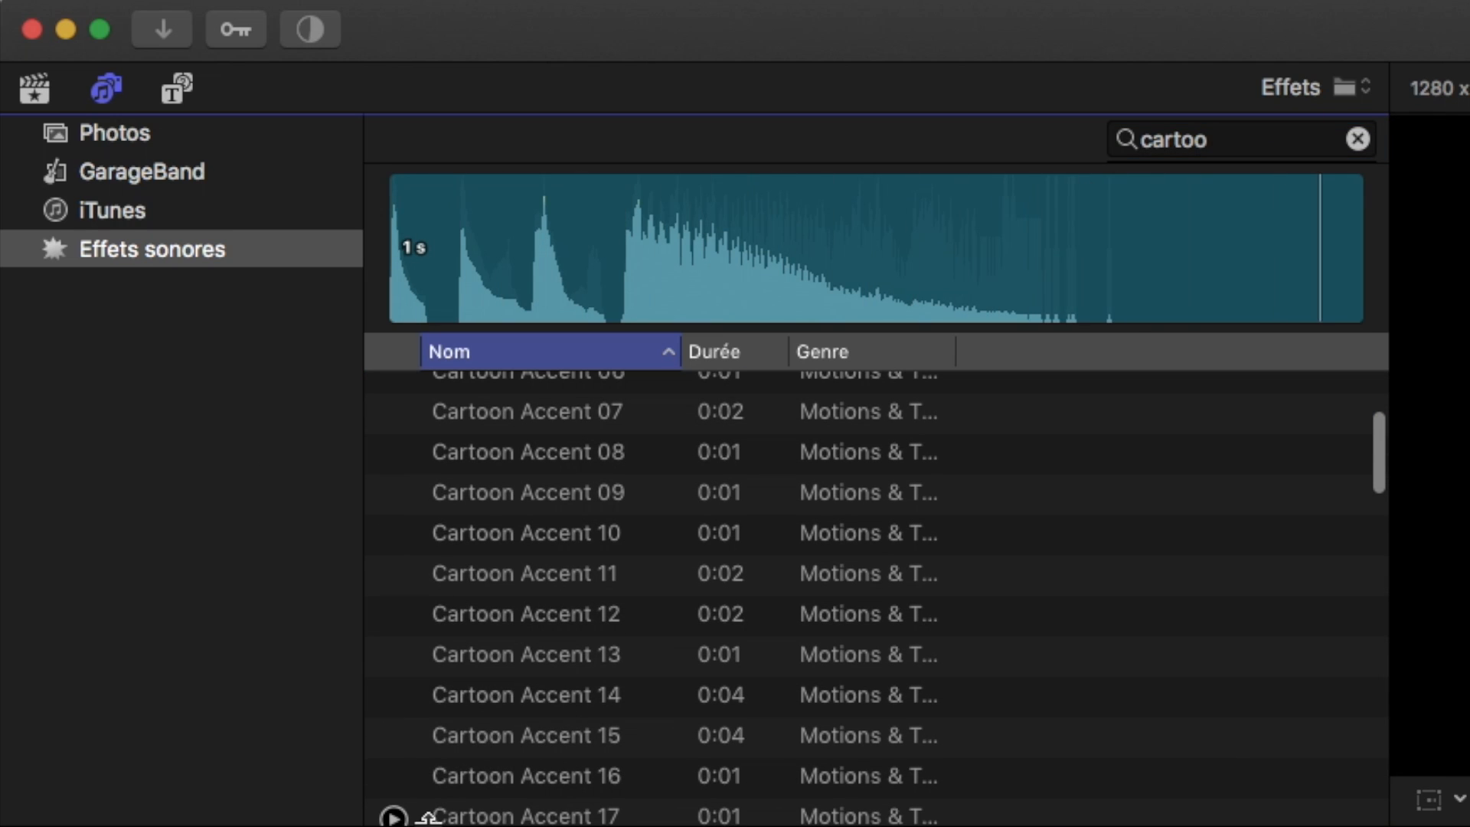
left_click(393, 816)
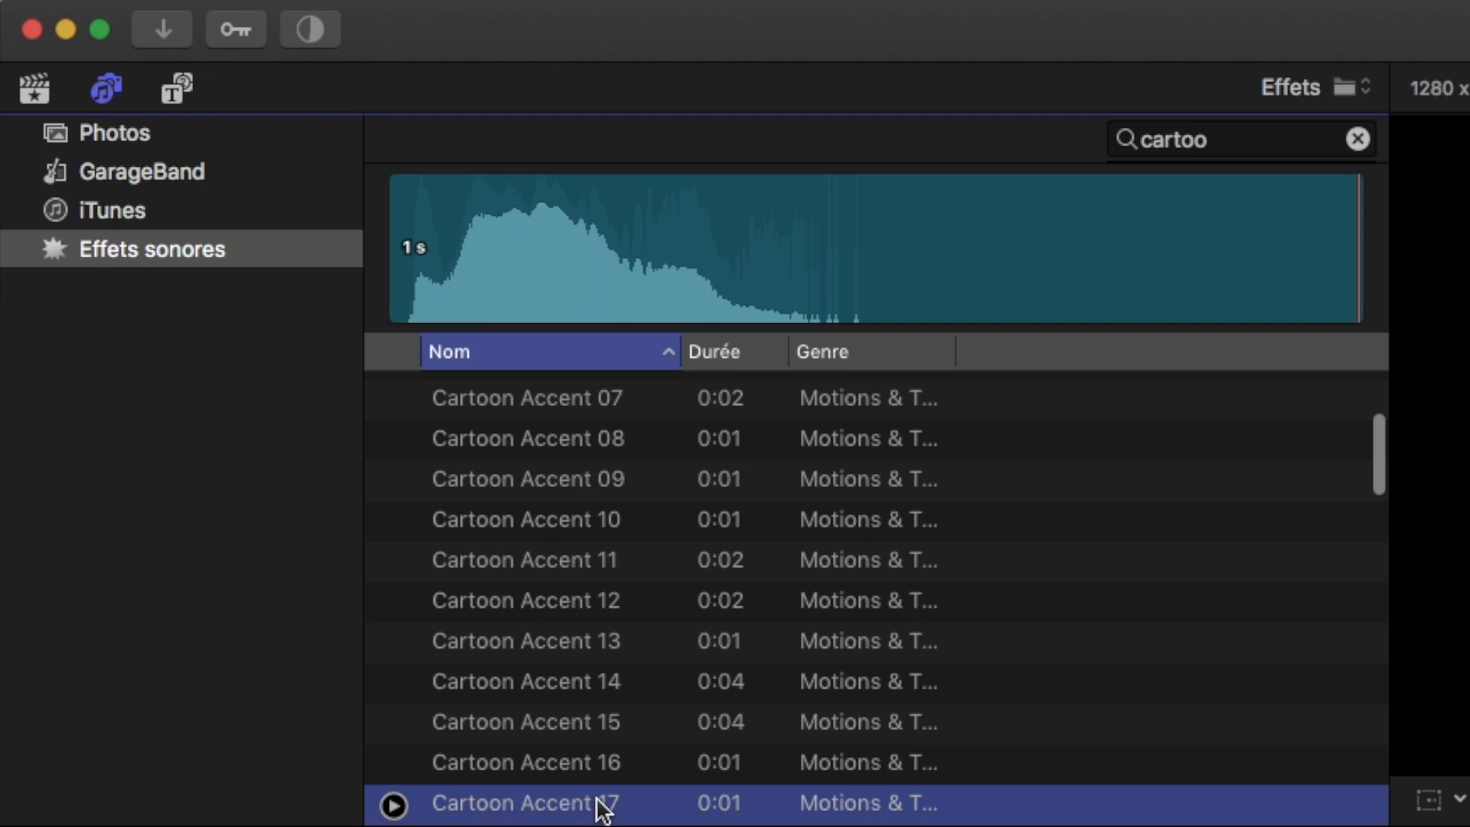
left_click_drag(505, 825, 8, 689)
left_click_drag(434, 262, 849, 674)
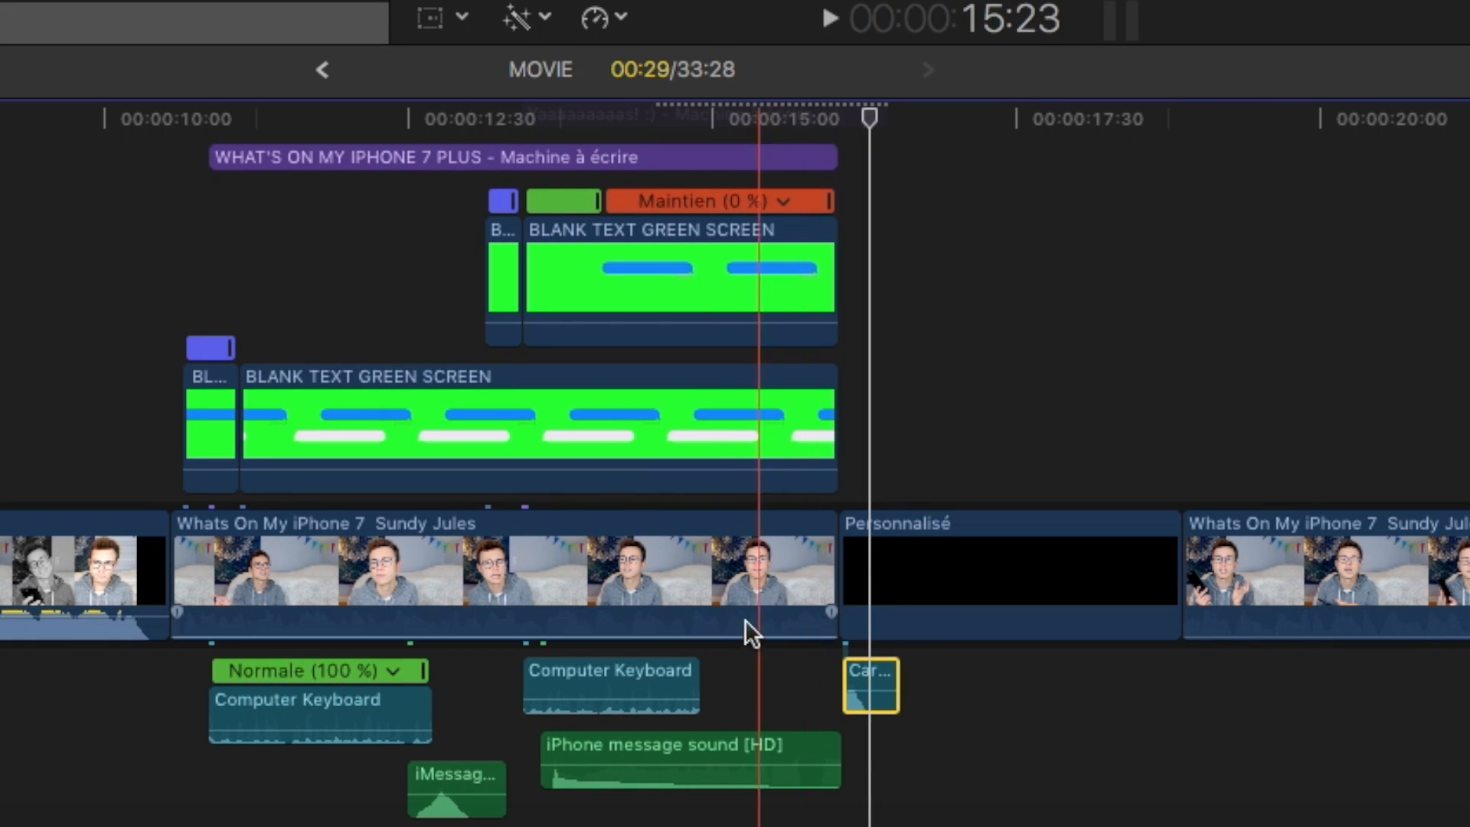
key("space")
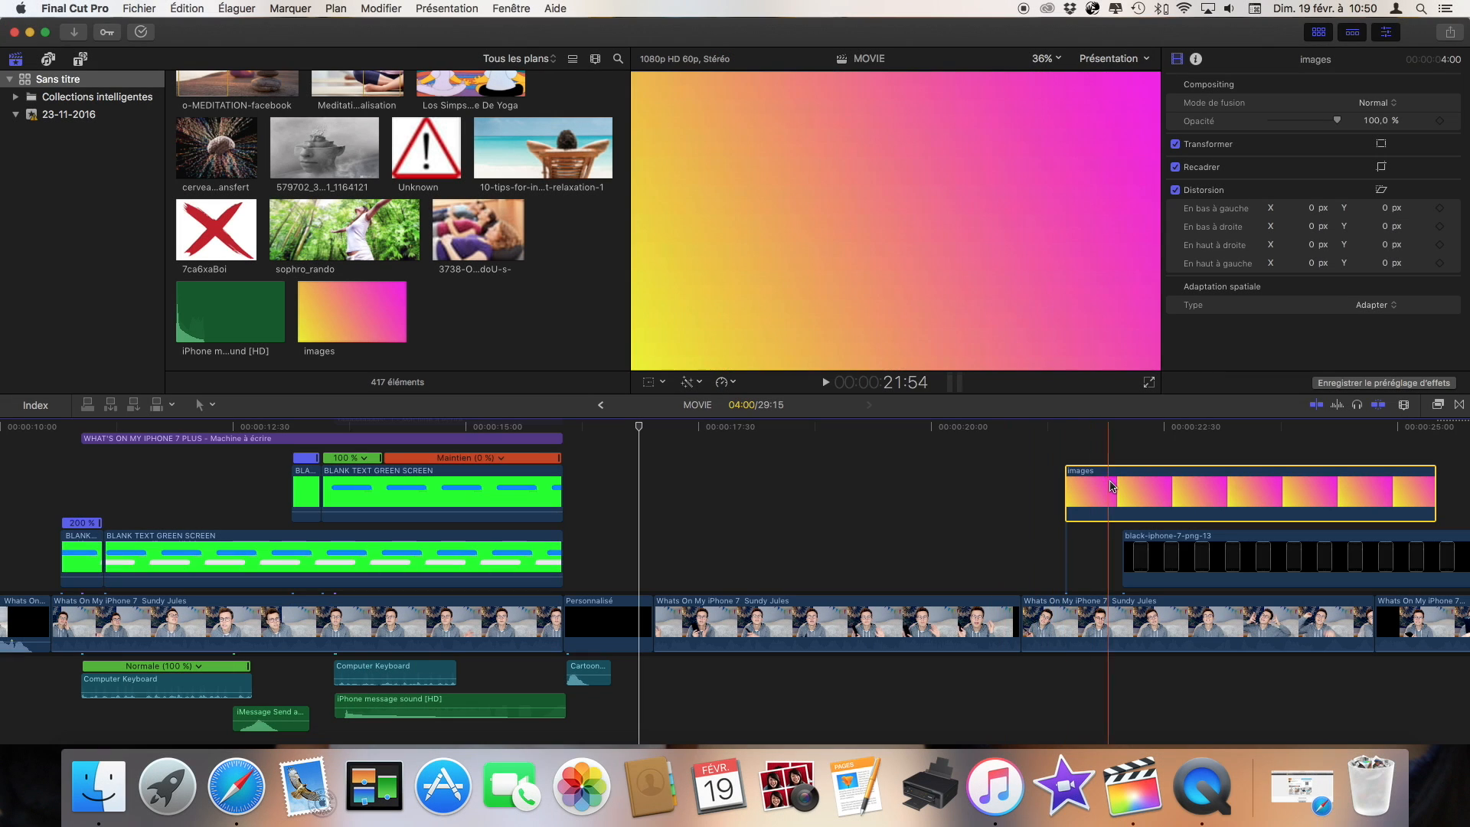
Step: Insert the gradient image into the main storyline after the black clip and flip it horizontally by transforming its width
left_click_drag(1113, 486, 691, 597)
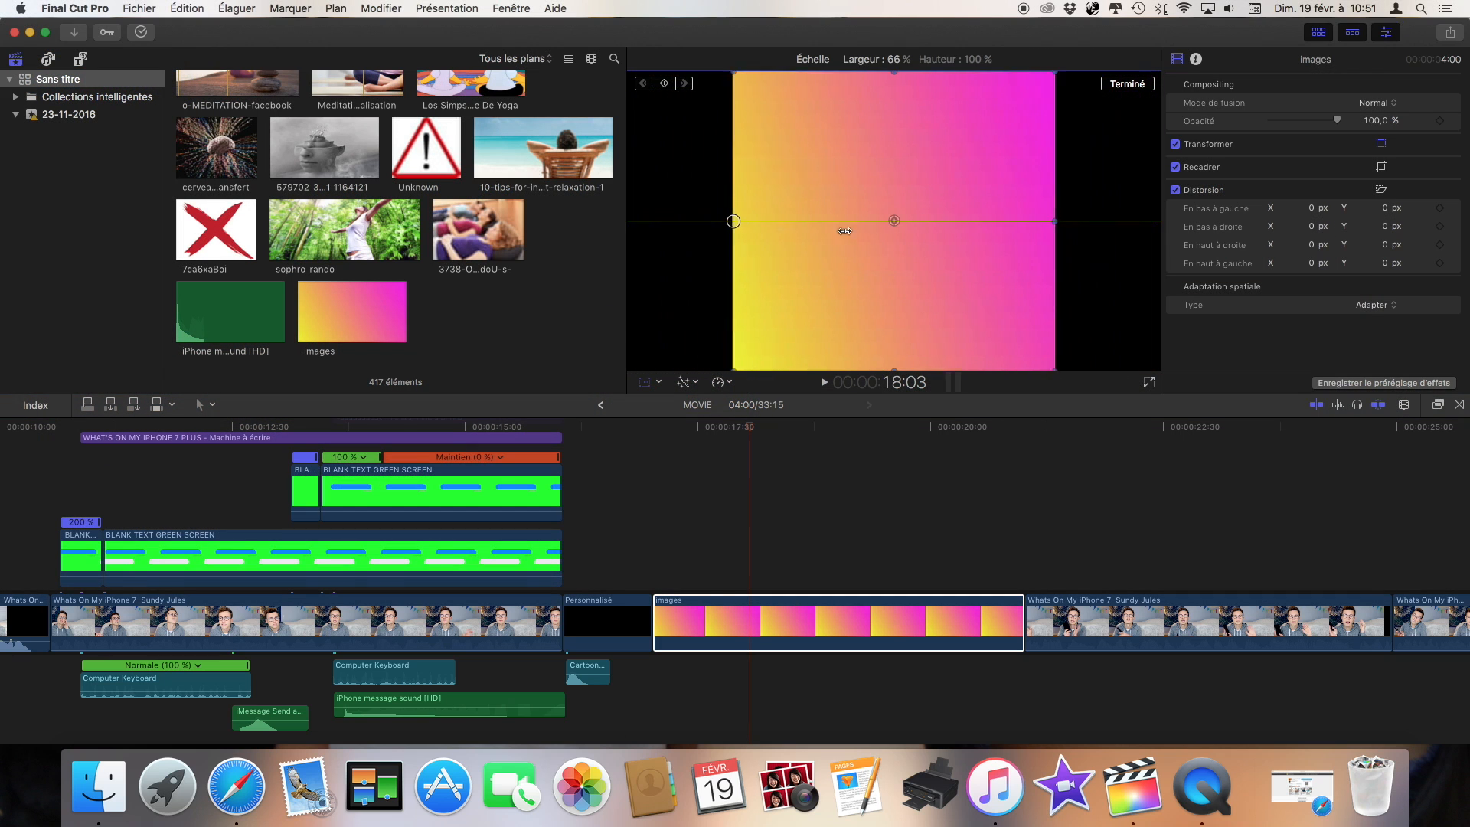
left_click_drag(844, 231, 1142, 233)
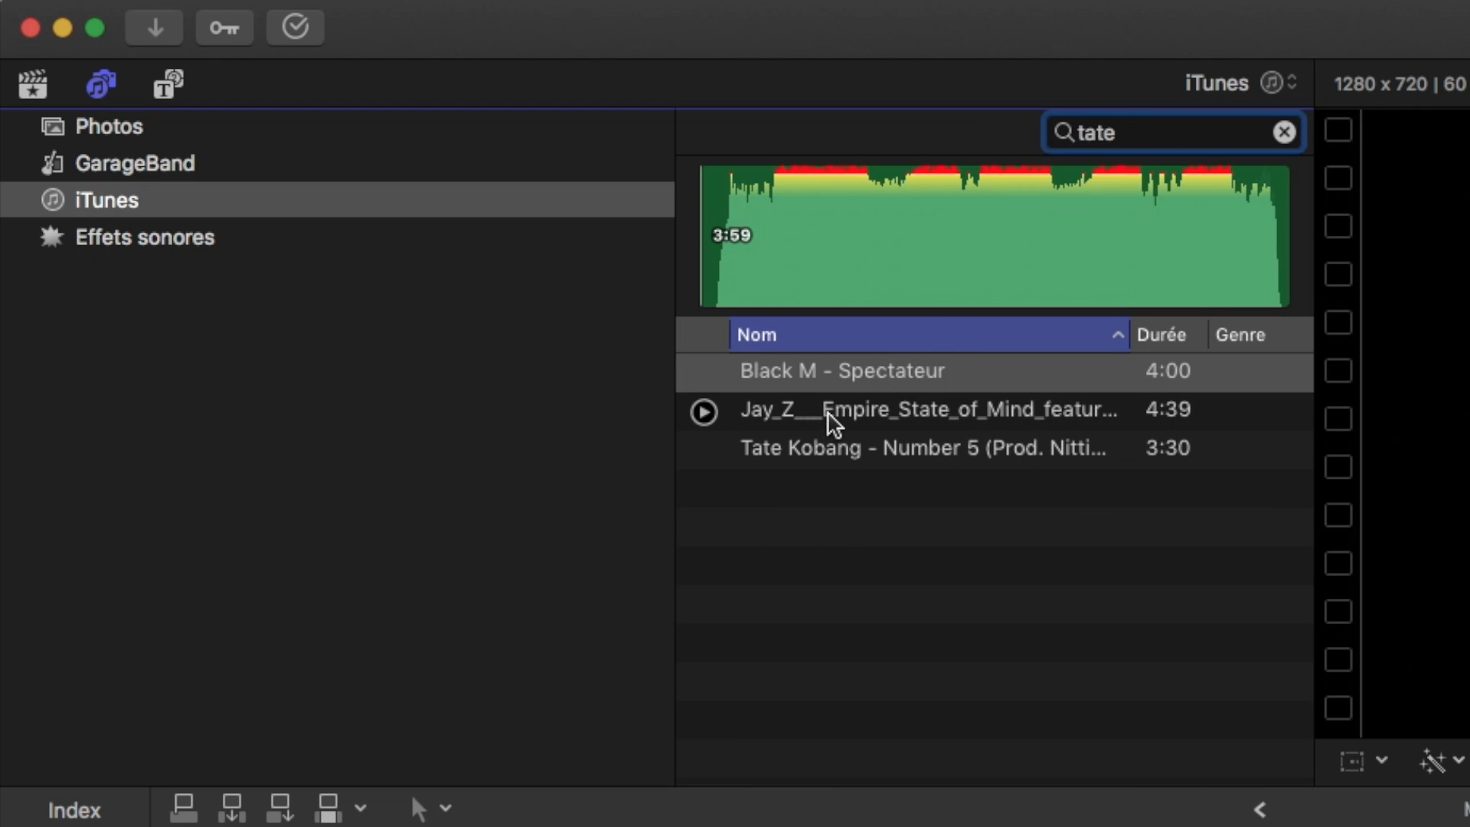
Step: Place the song Tate Kobang - Number 5 from iTunes below the main clip, starting just before the gradient image
left_click_drag(797, 456, 776, 453)
left_click_drag(1314, 824, 1316, 826)
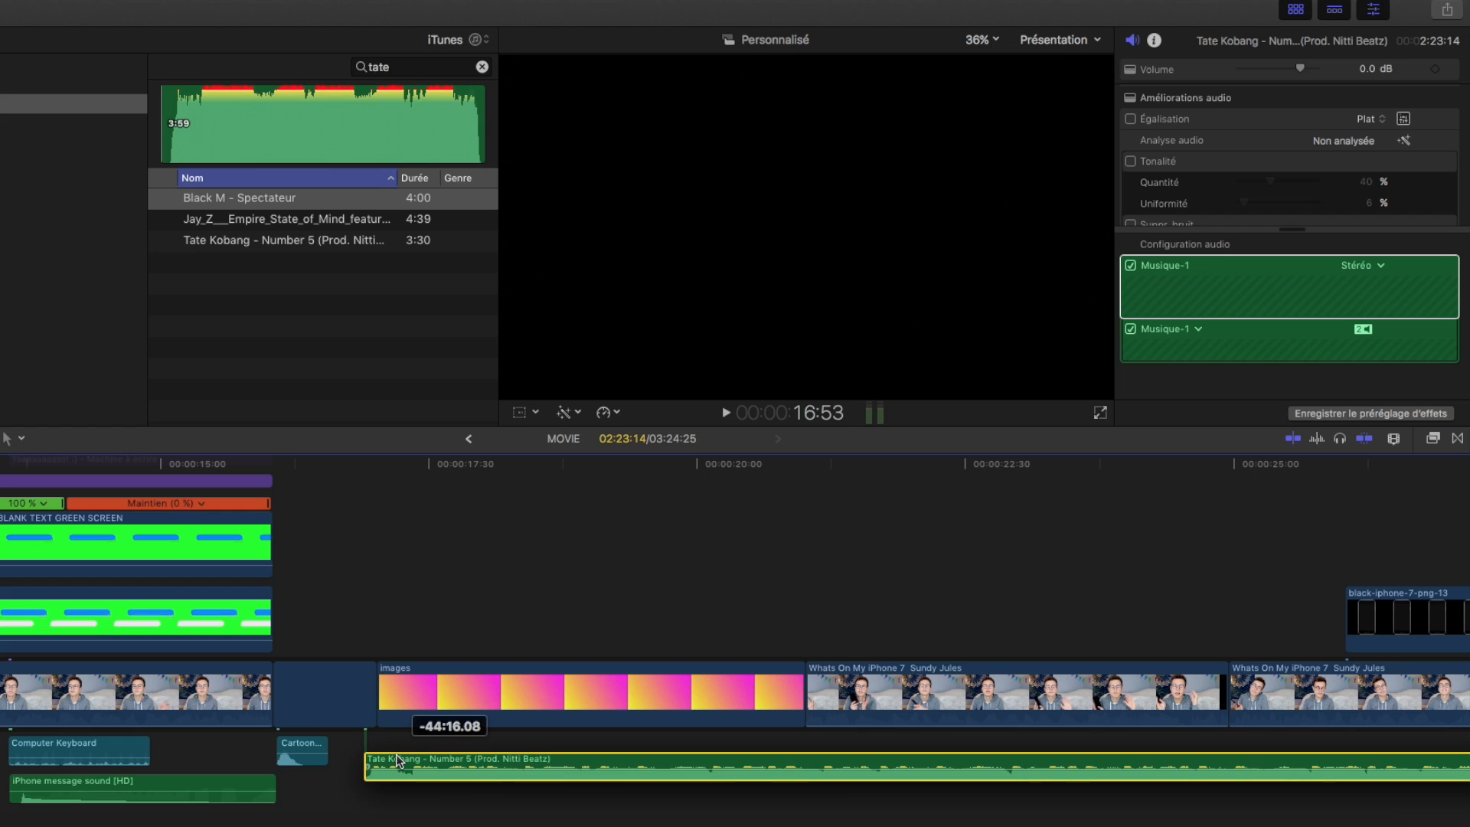
left_click_drag(368, 751, 365, 750)
key("space")
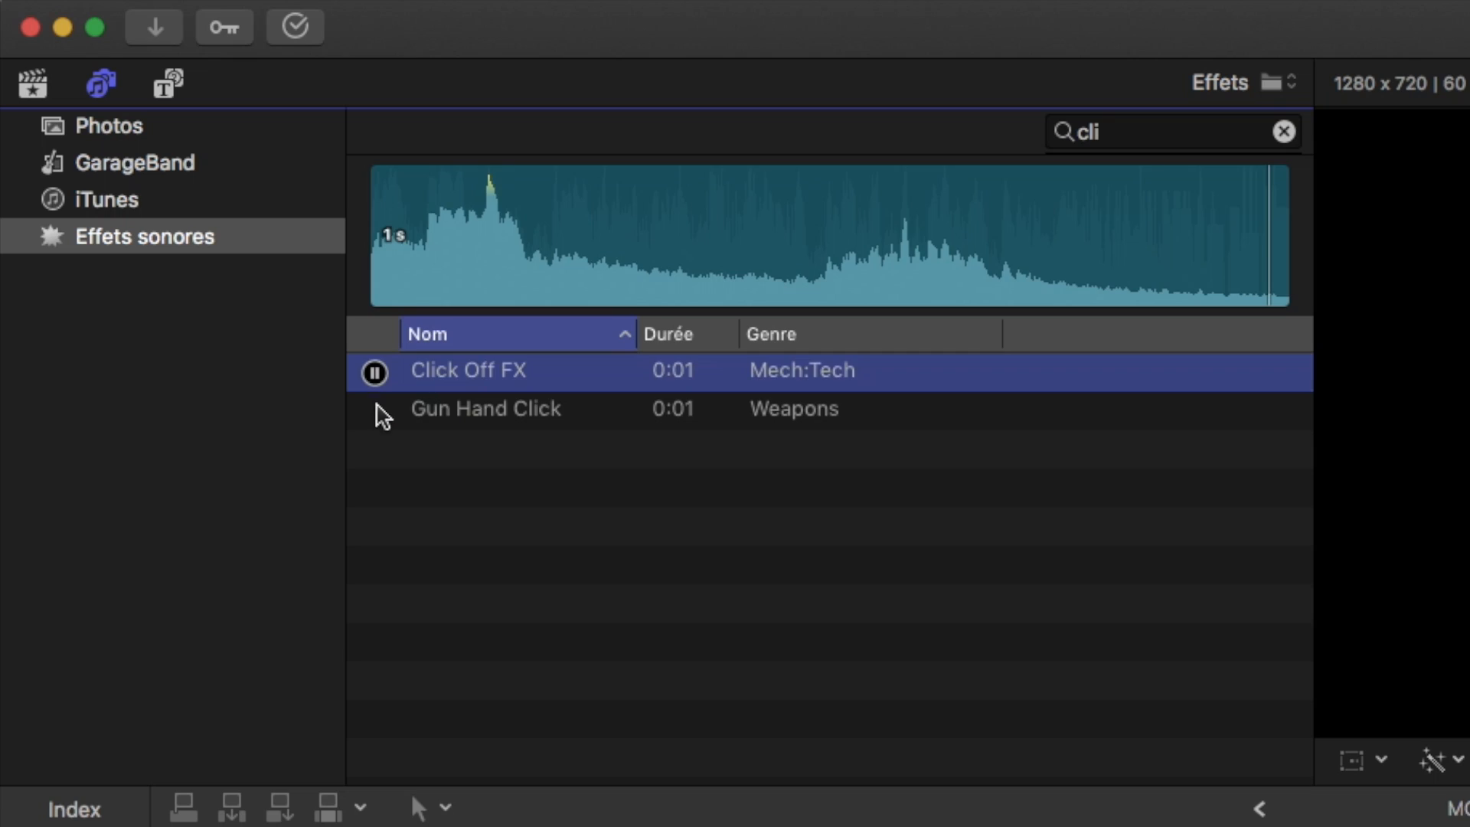
Step: Search the sound effects for "mouse", preview Computer Mouse and place it under the end of the black clip
left_click(381, 408)
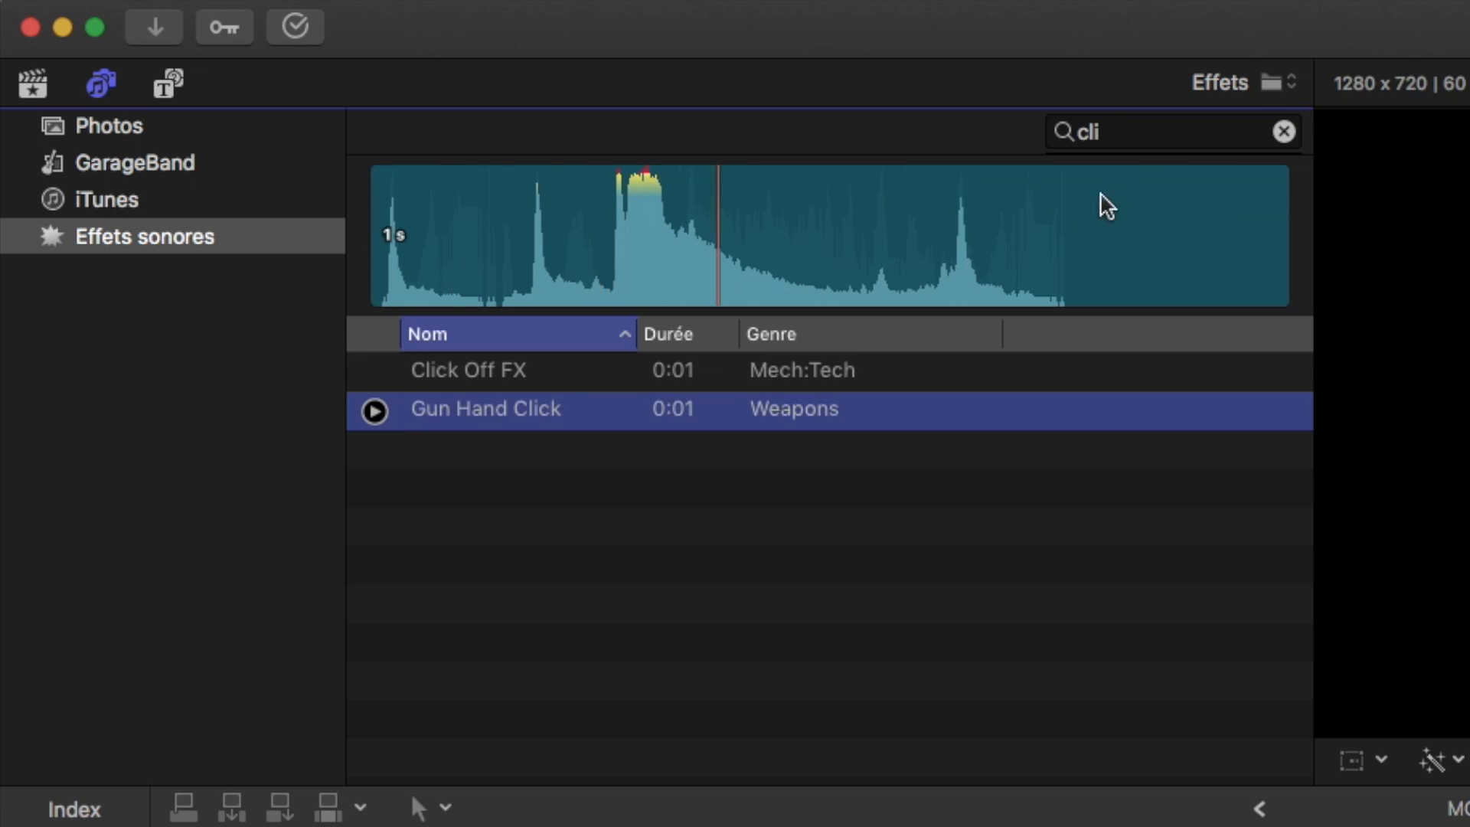
left_click(1284, 132)
type("mouse")
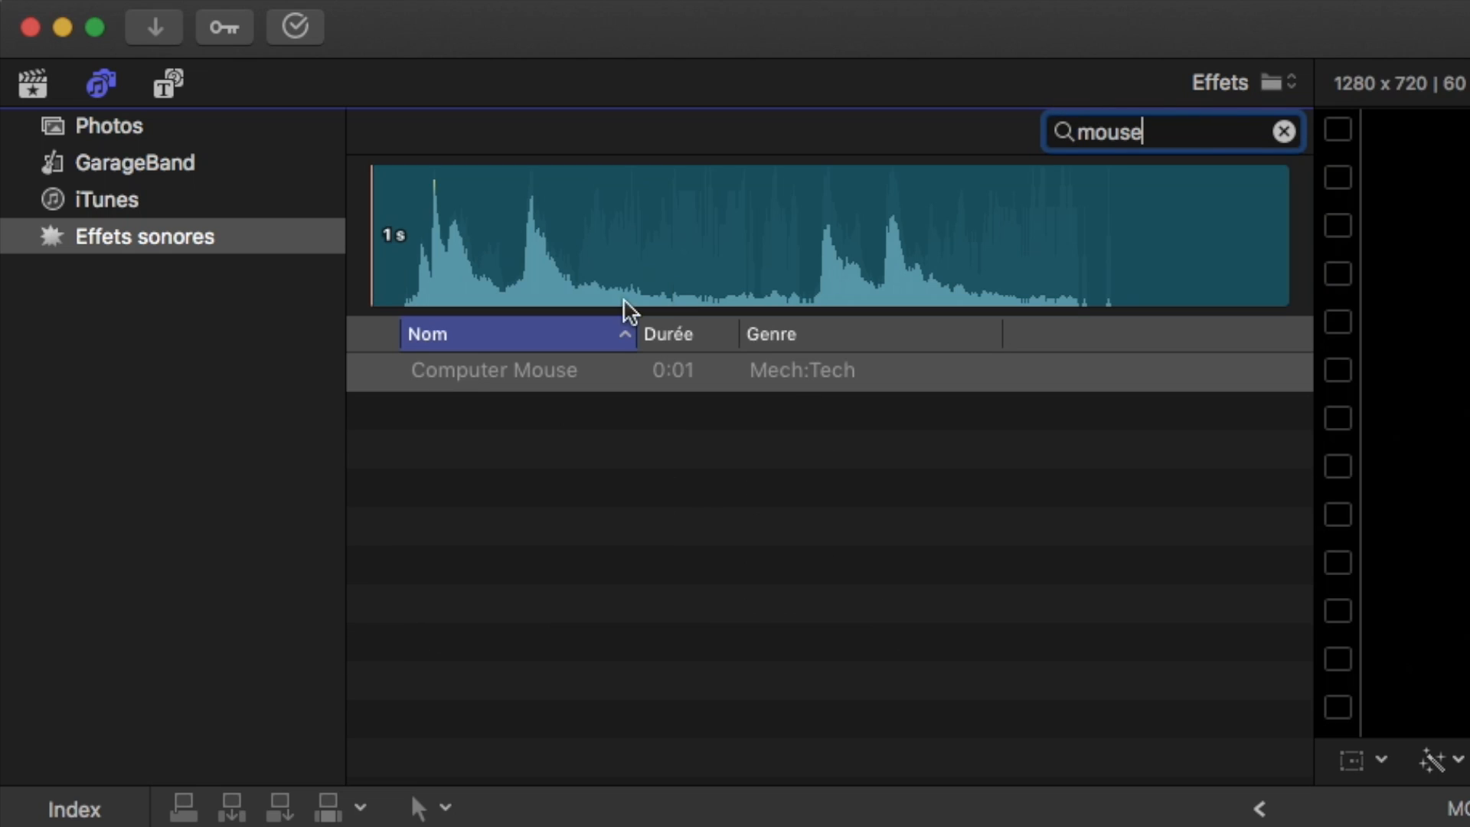
left_click(375, 373)
left_click_drag(666, 821, 856, 703)
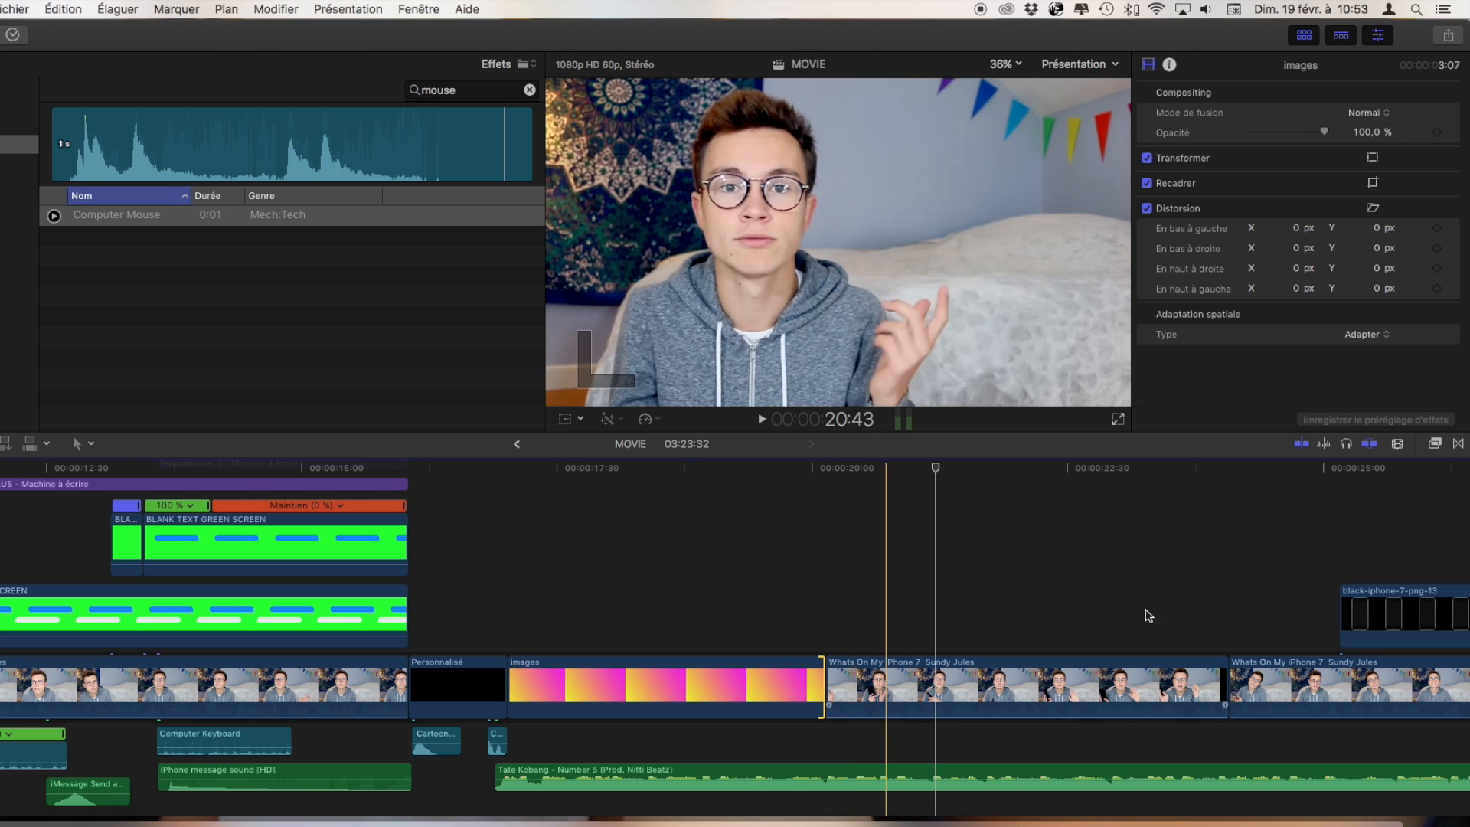
Step: Move black-iphone-7-png-13 above the start of the gradient image and trim it to the gradient's length of 3:07
left_click_drag(1413, 609, 582, 593)
key("shift+/")
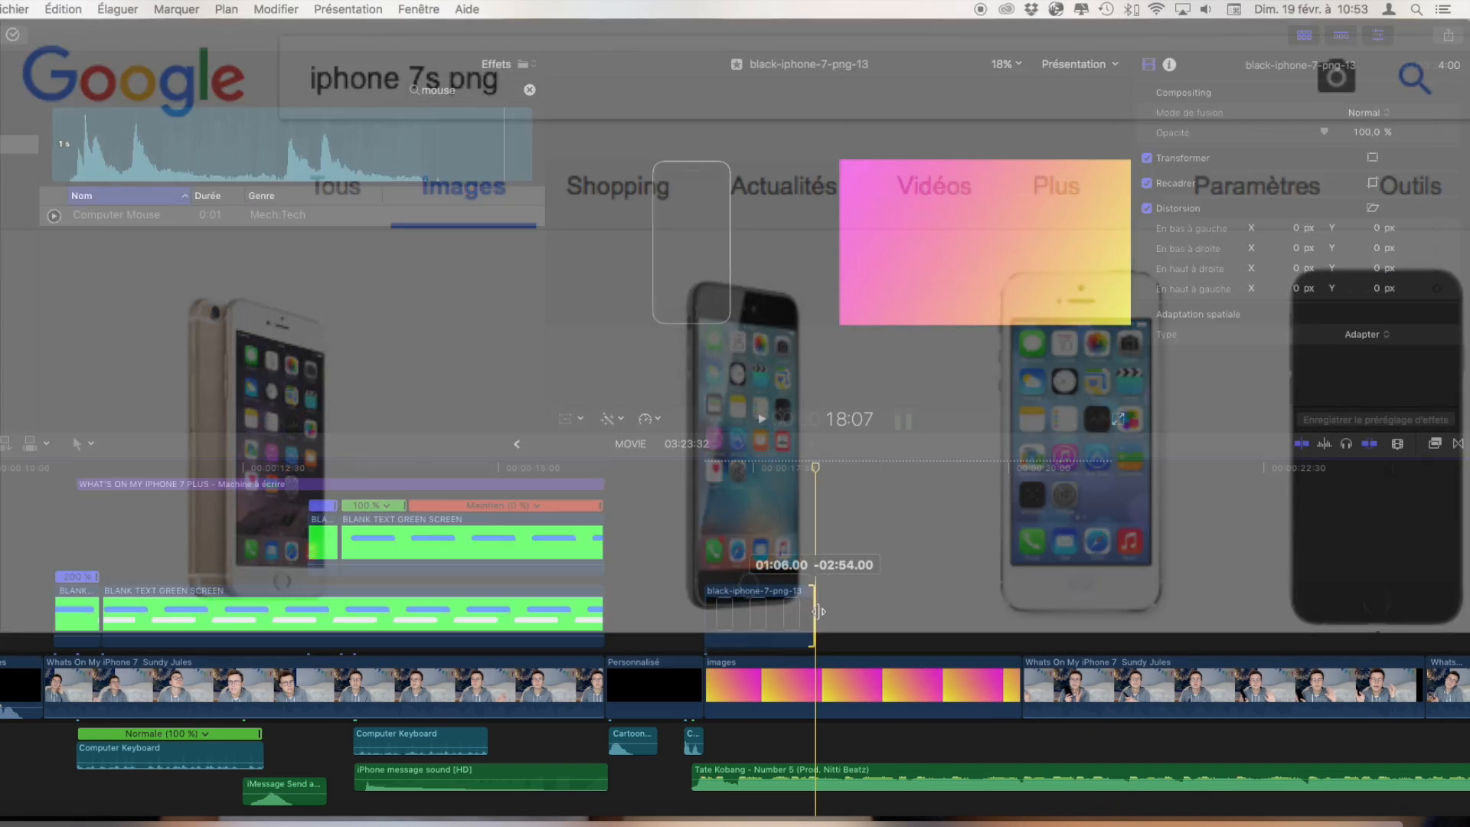
left_click_drag(812, 613, 1018, 612)
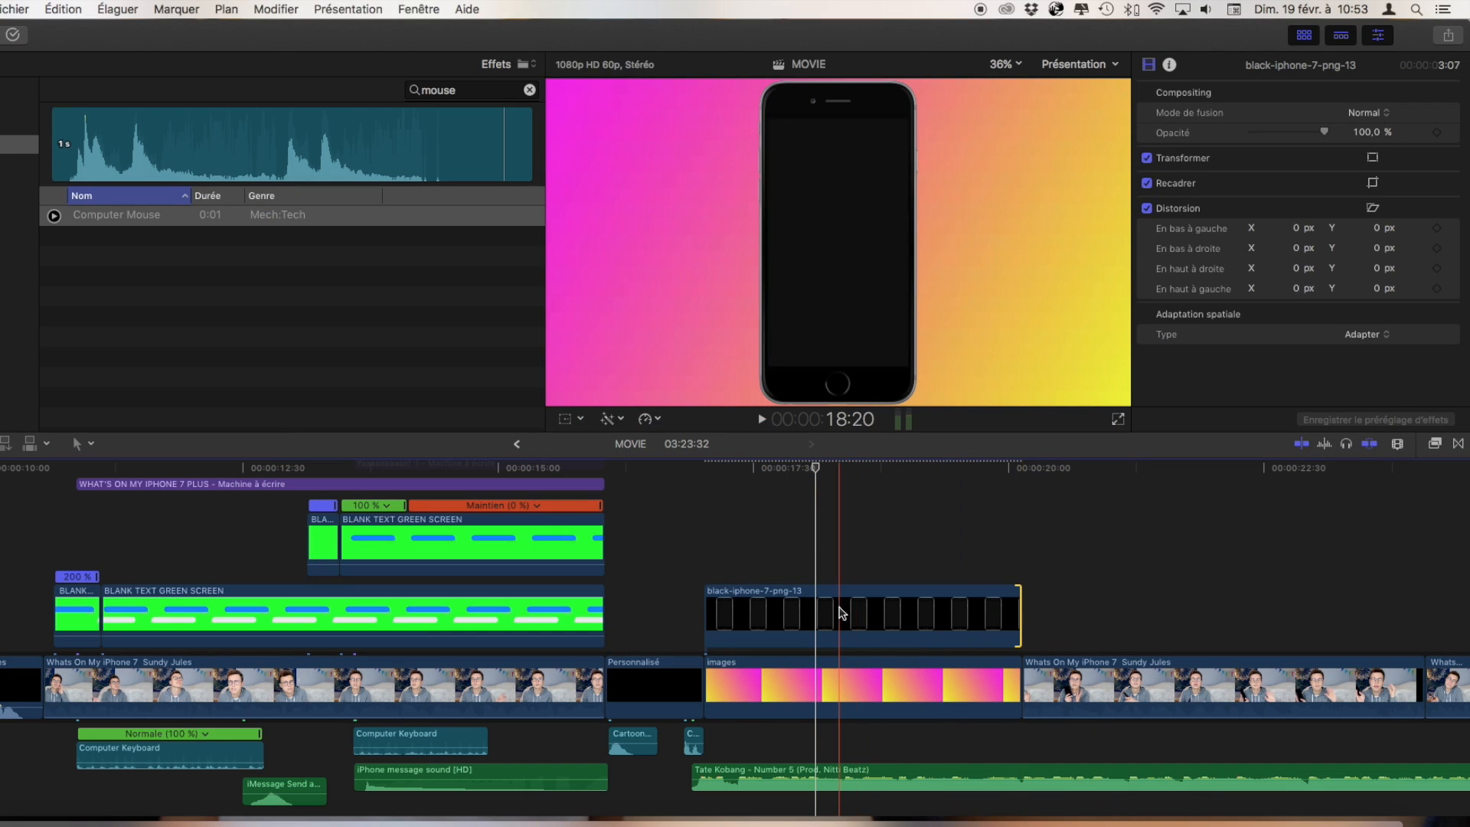
Step: Transform the phone image so it sits outside the frame's left edge with a position keyframe at 17:01, and play it back
left_click(826, 614)
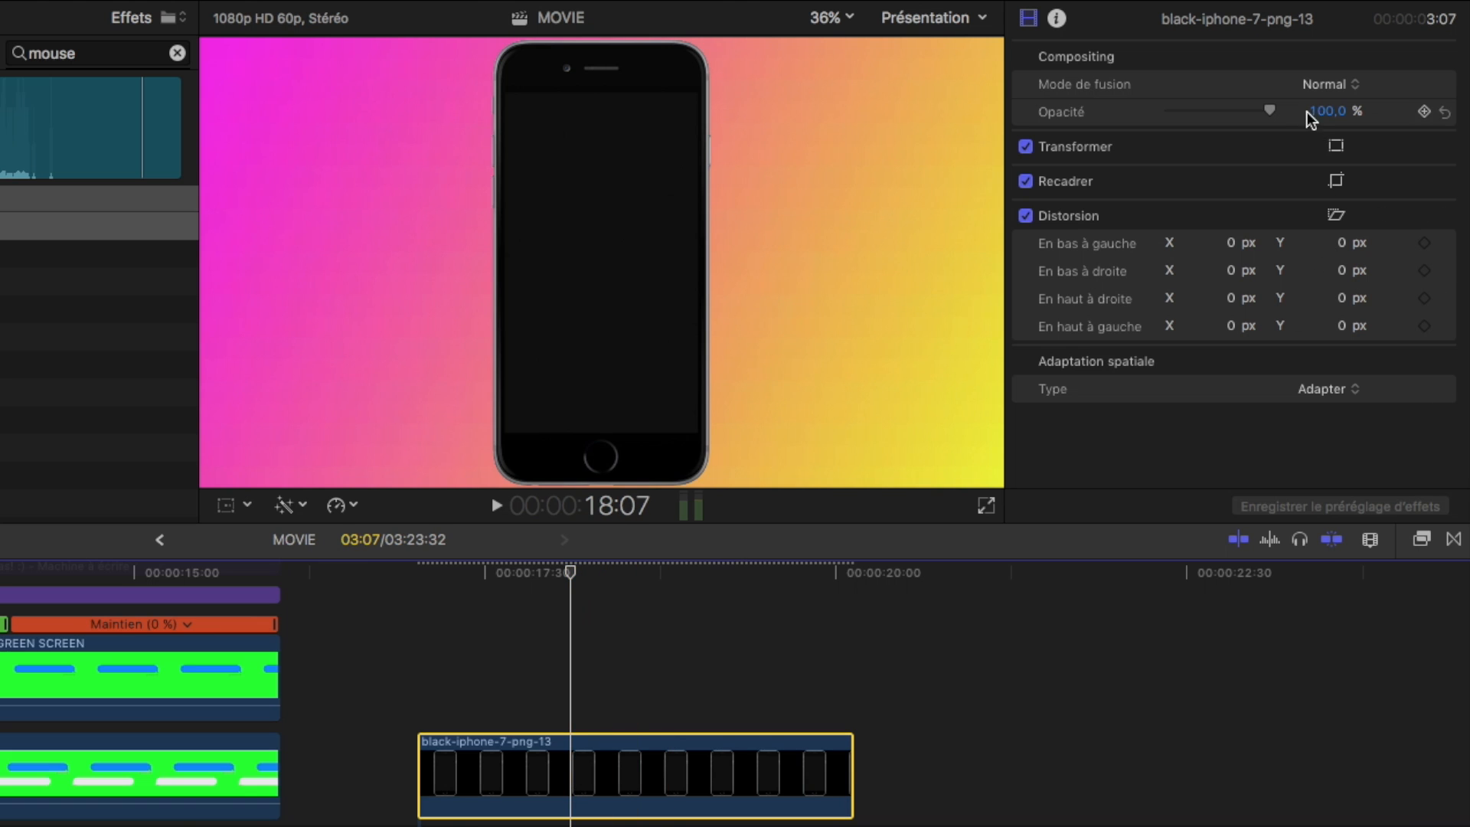
left_click_drag(647, 280, 121, 279)
left_click_drag(300, 241, 288, 241)
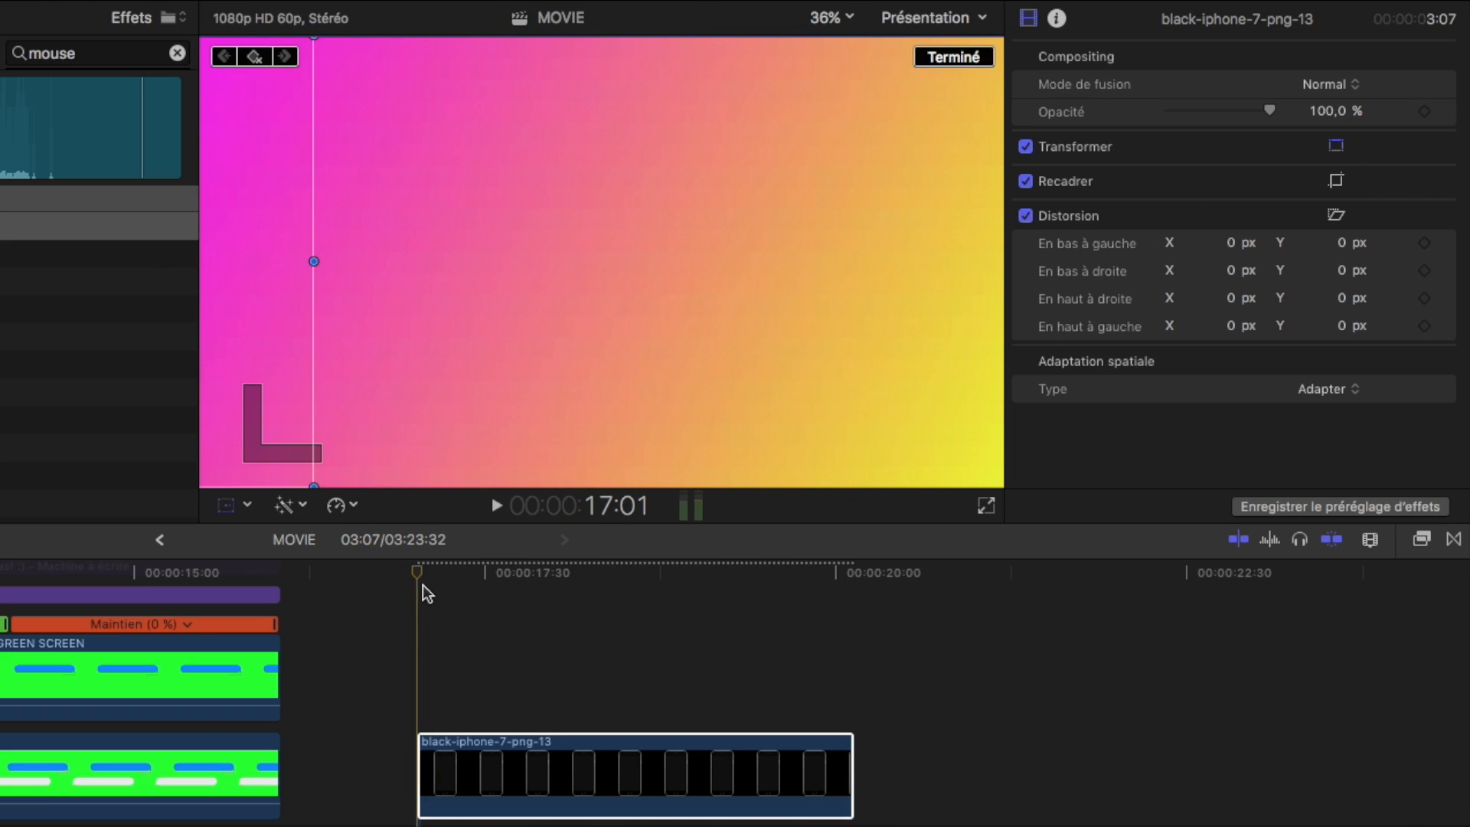
key("space")
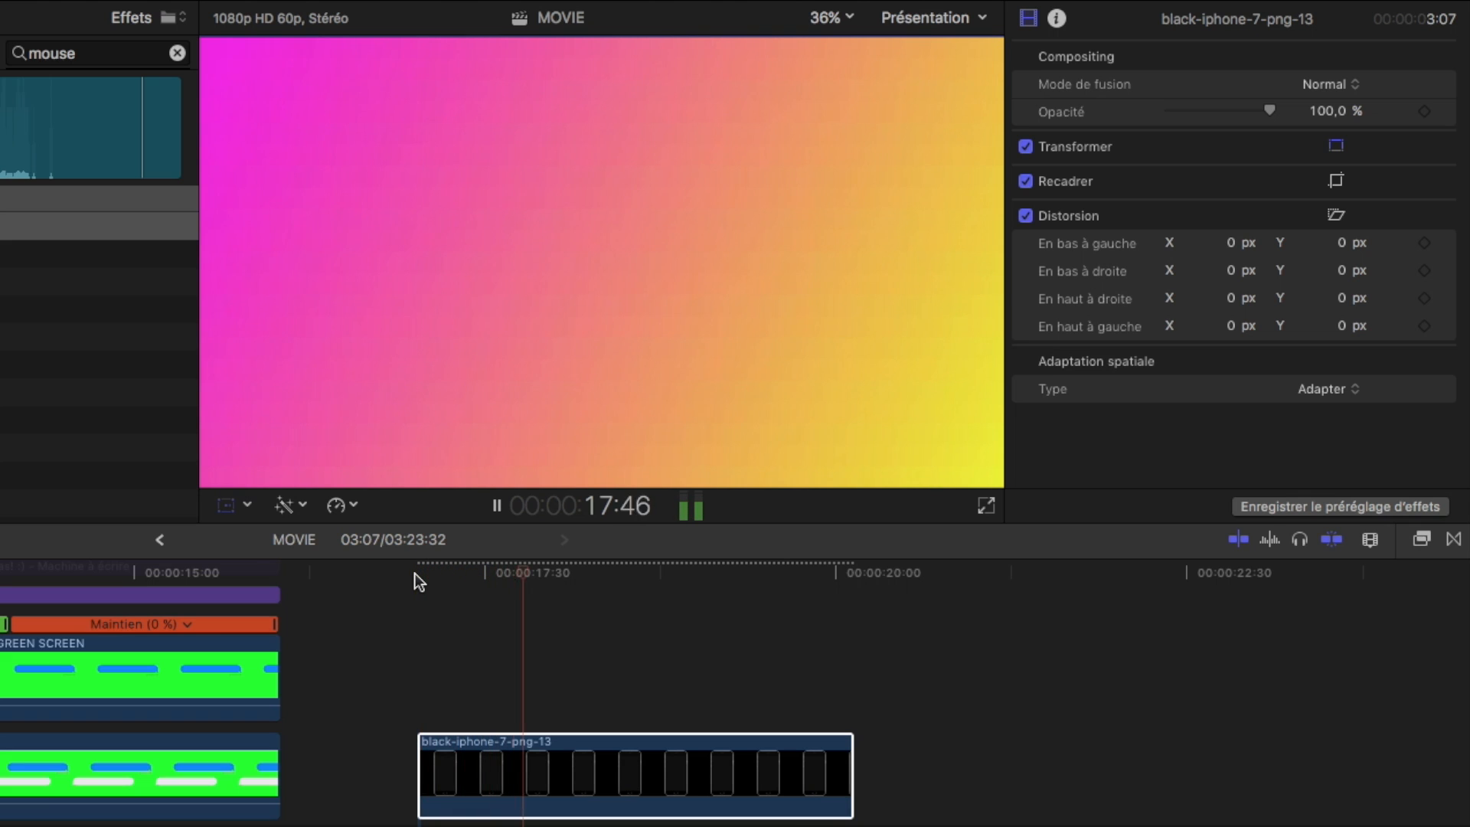
key("space")
Step: Move the phone image horizontally across the gradient and past the frame's right edge at 18:04, and return to 16:23
left_click_drag(237, 262, 1024, 272)
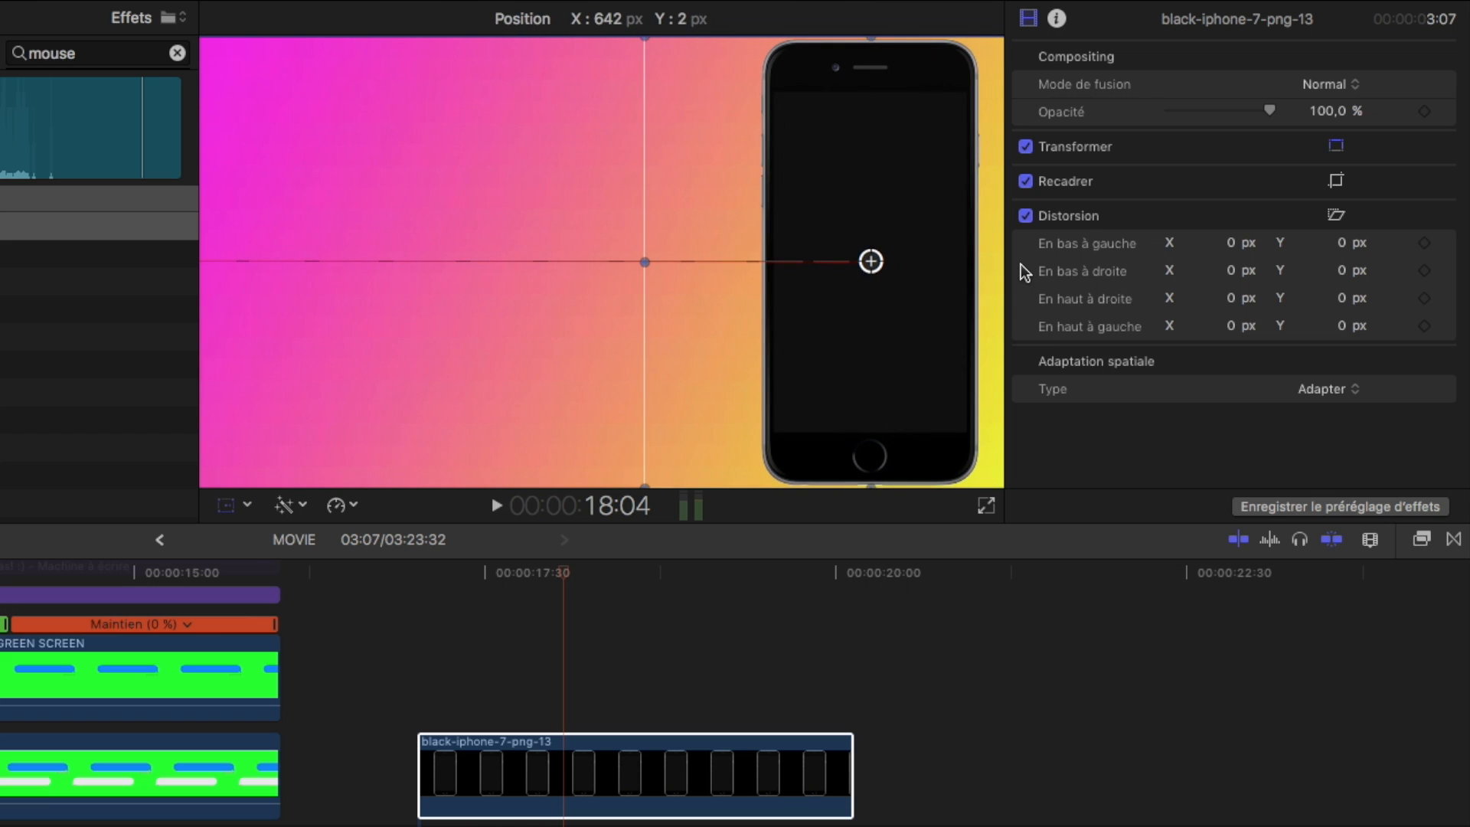
left_click(630, 682)
left_click(329, 688)
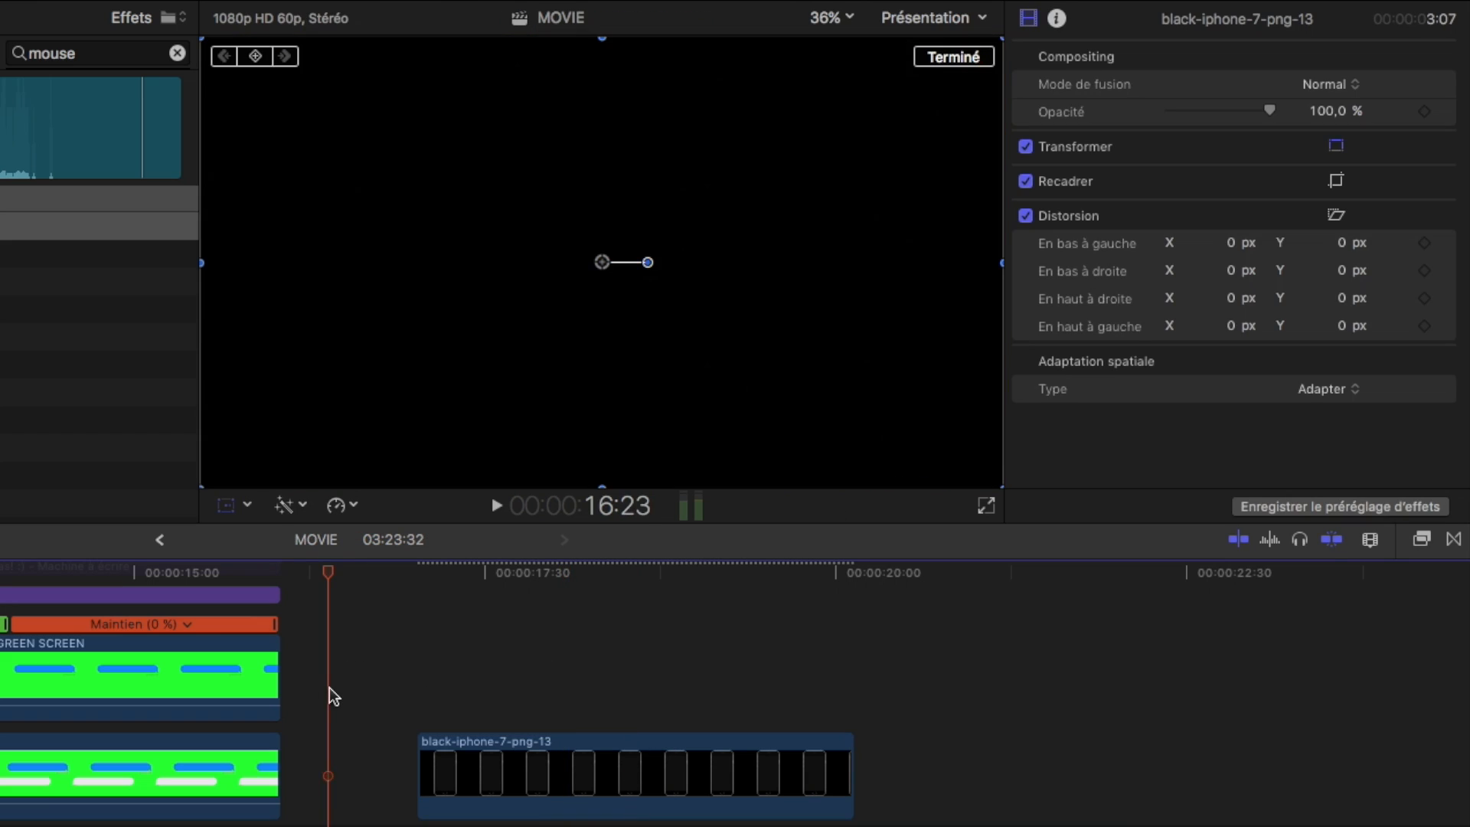
Step: Play back the phone slide and split the phone image clip about 59 frames after its start
key("space")
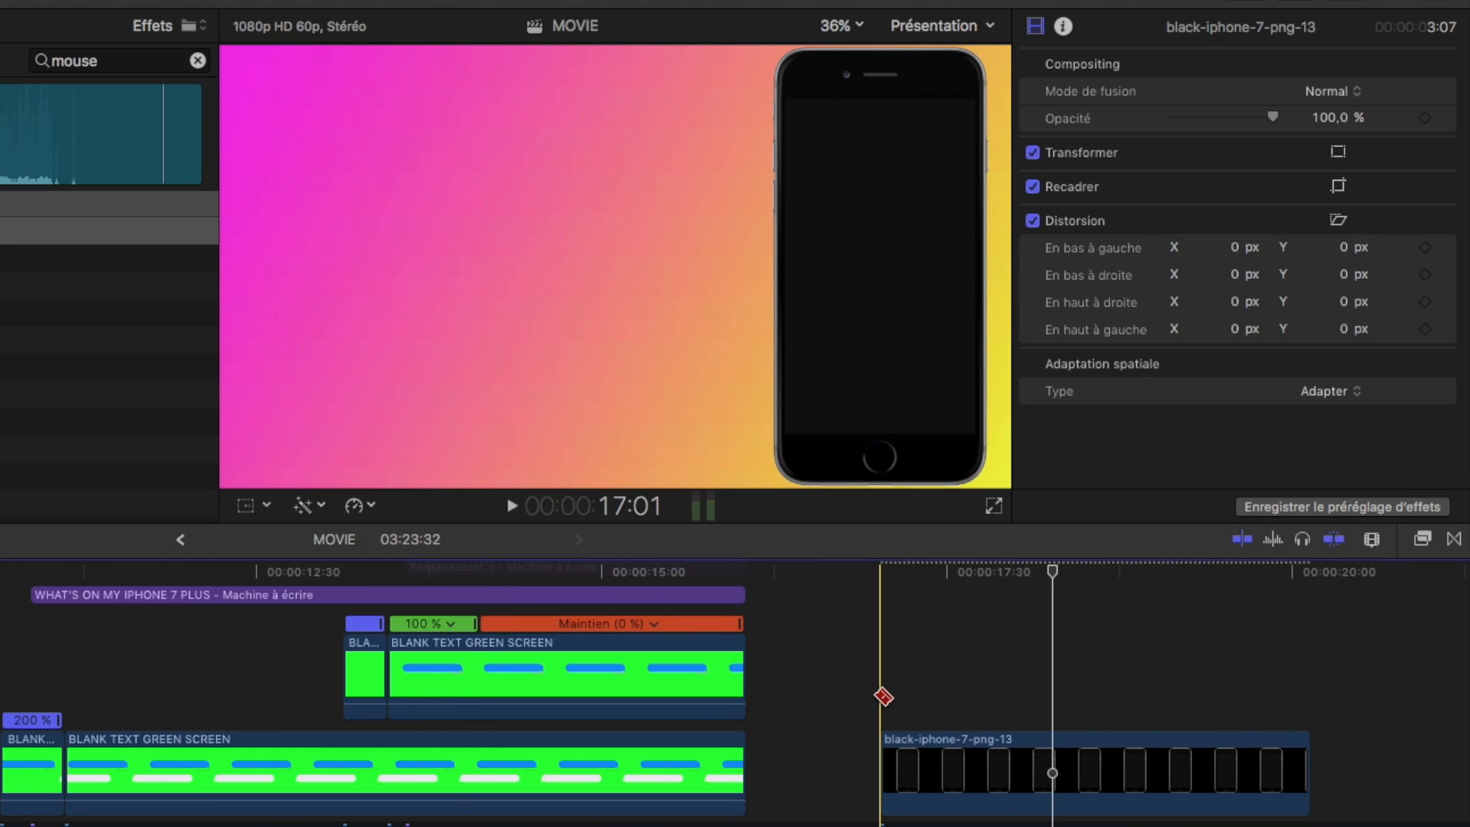
left_click(1025, 761)
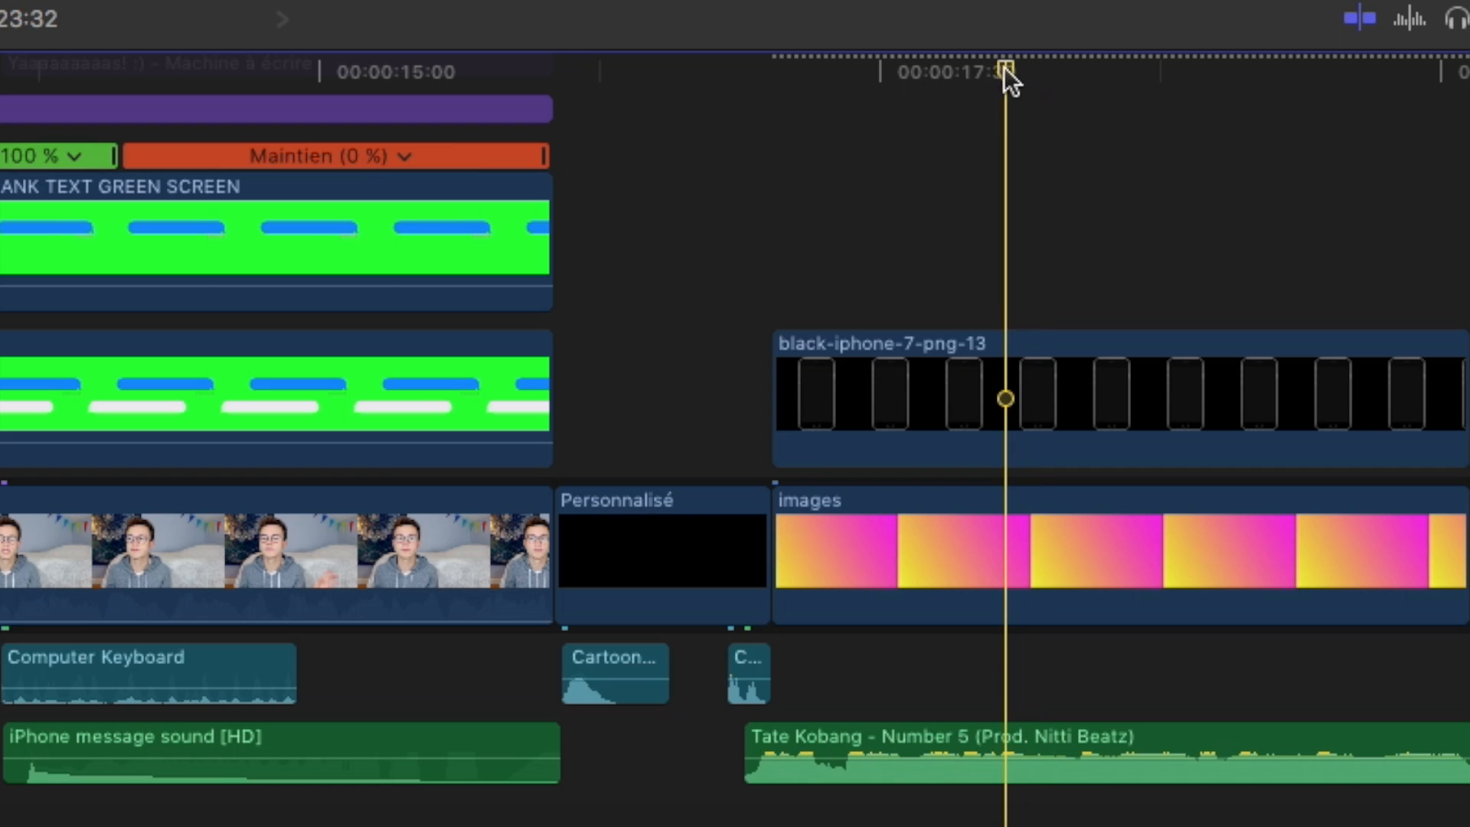
left_click_drag(1024, 569, 1016, 571)
left_click(1015, 381)
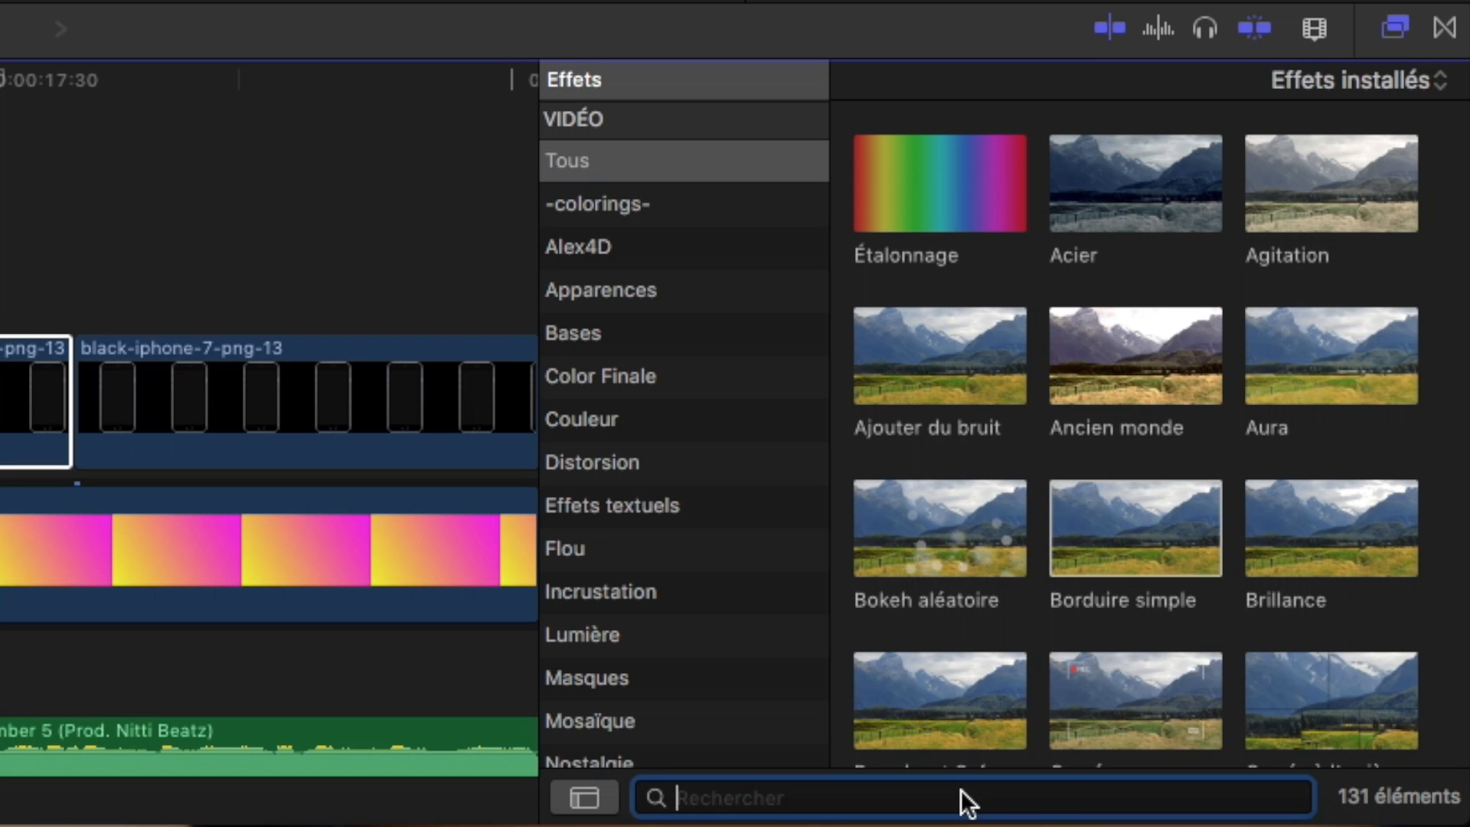
Step: Search the effects for "mauv", apply Mauvais téléviseur to the first phone clip with Amount 10,8 and Static Type Parasites TV, and play it back
type("v")
left_click_drag(902, 162, 978, 379)
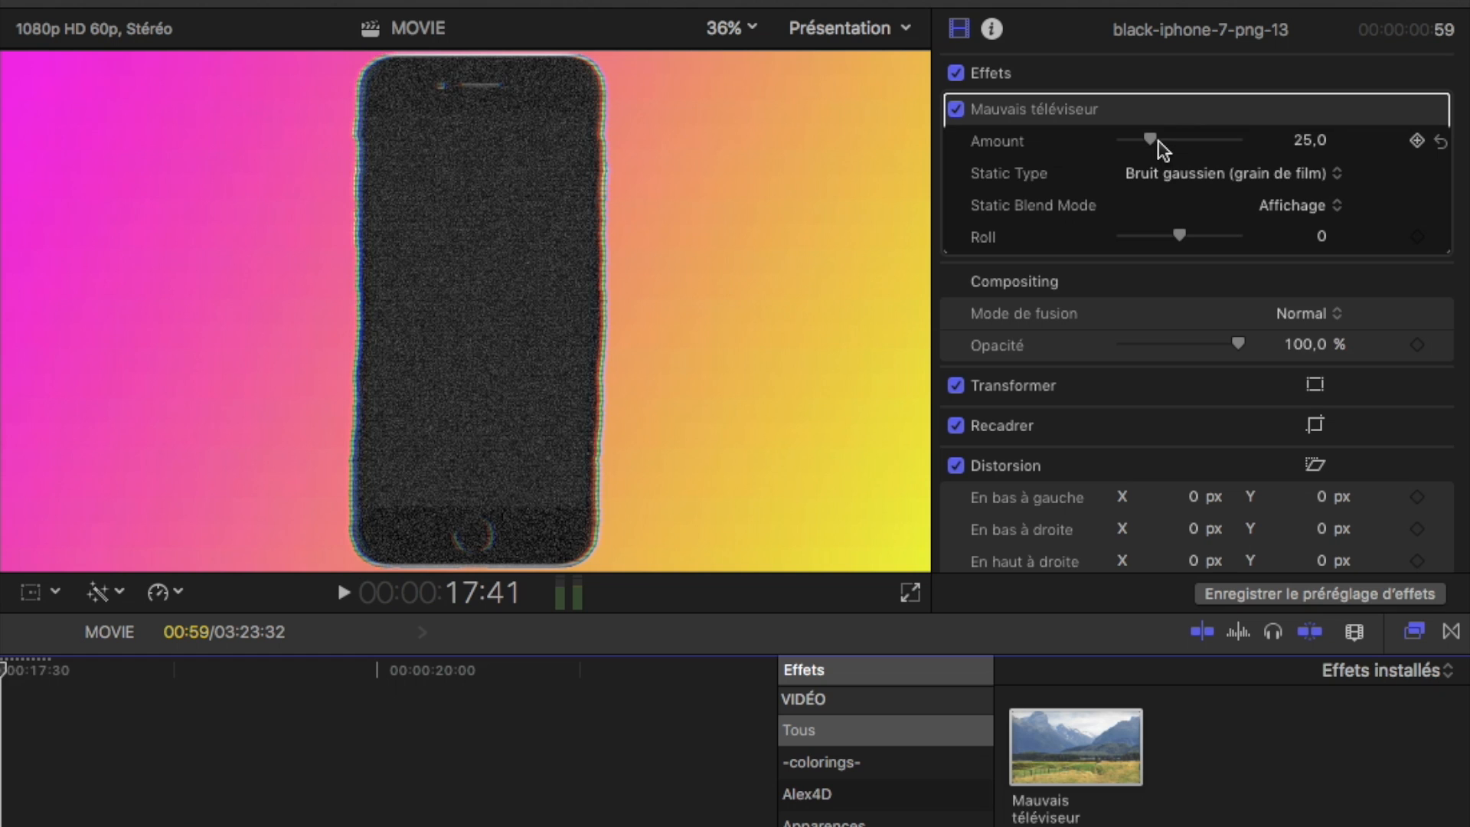
left_click(1190, 176)
left_click(1216, 164)
key("space")
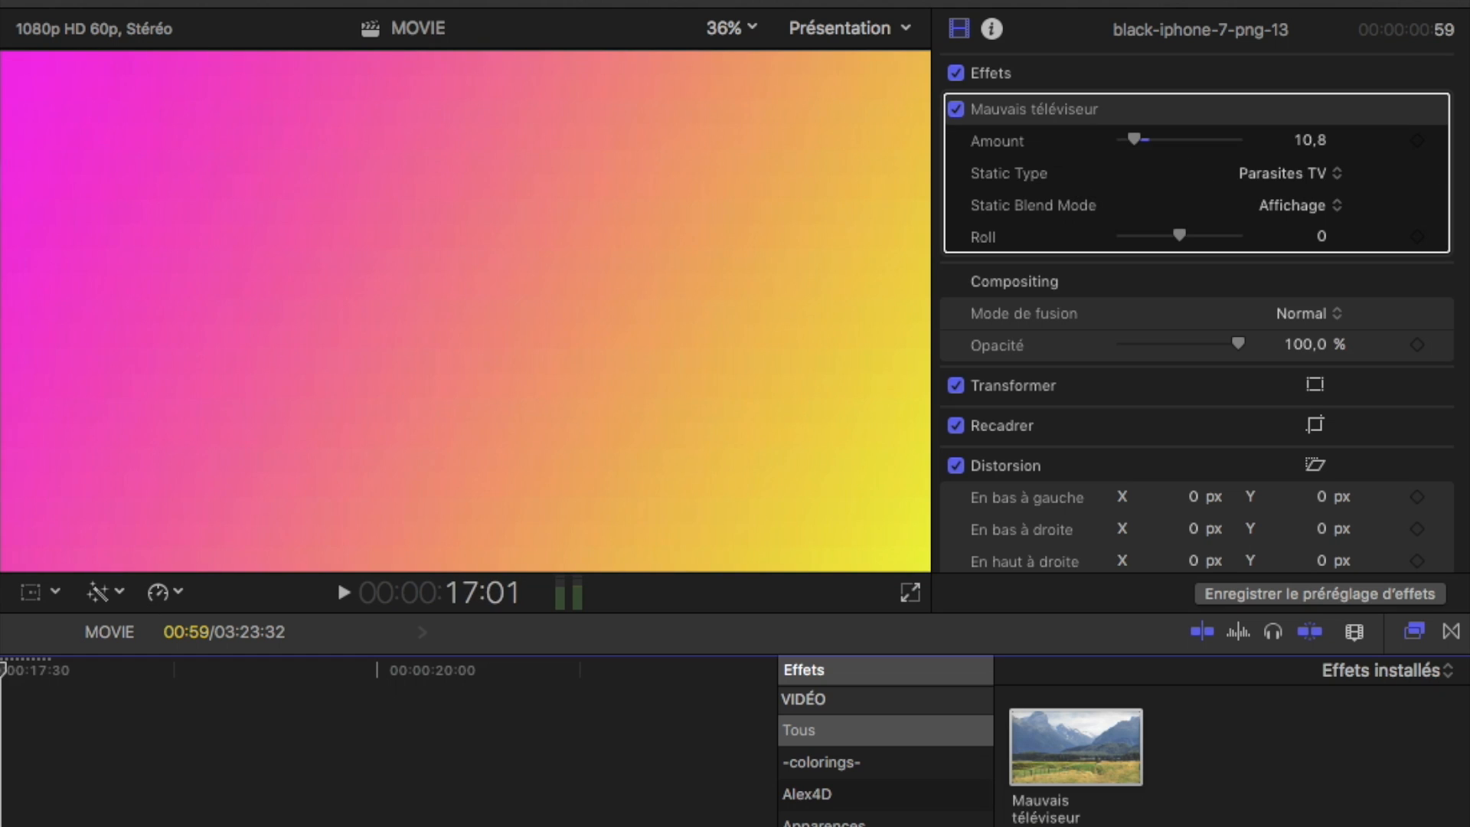
key("space")
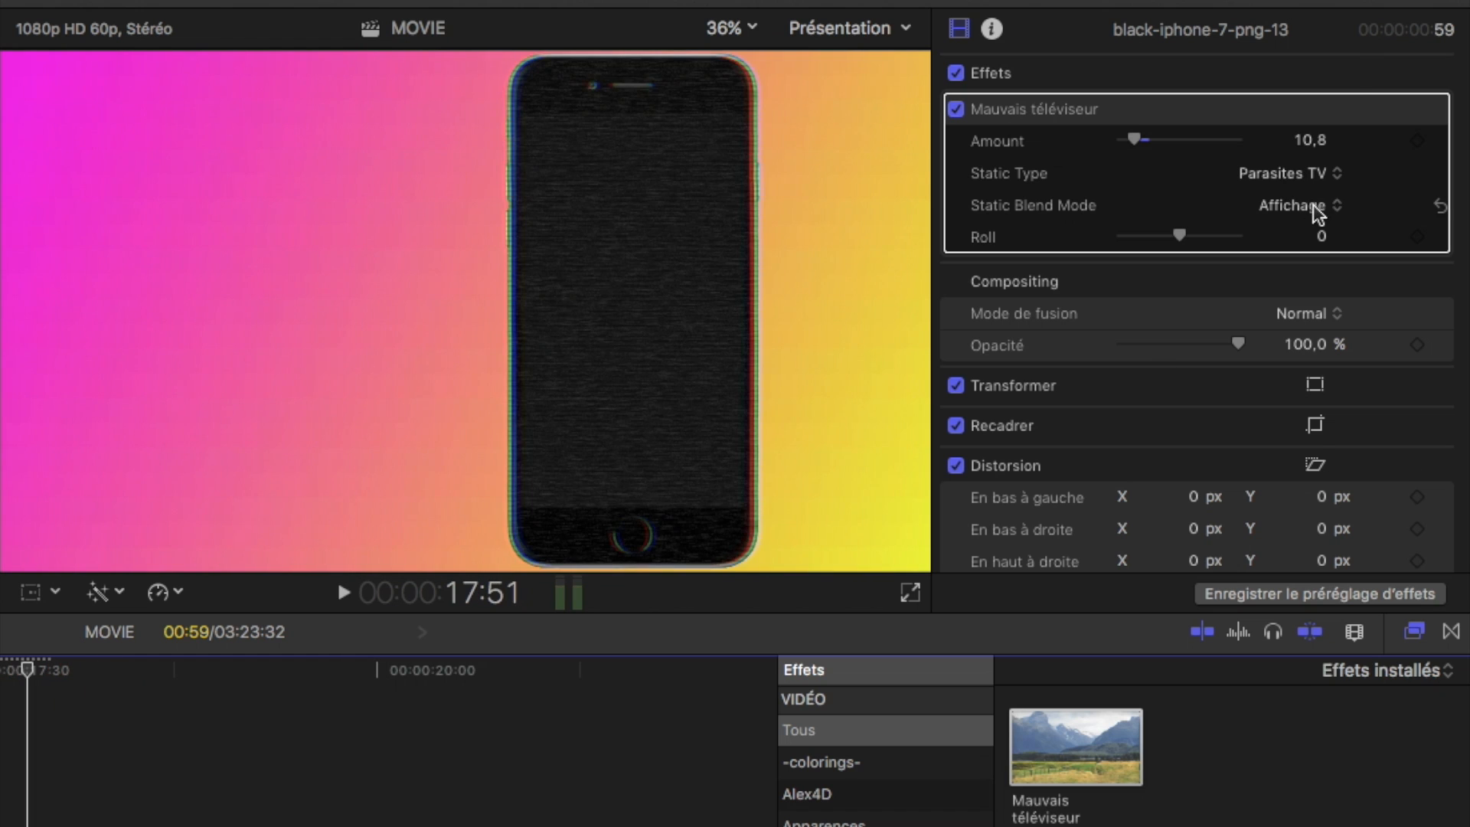
Step: Set the TV effect's Amount to 20,48 and try the static blend modes Assombrir, Densité couleur + and Ajouter
left_click(1312, 204)
left_click(1327, 116)
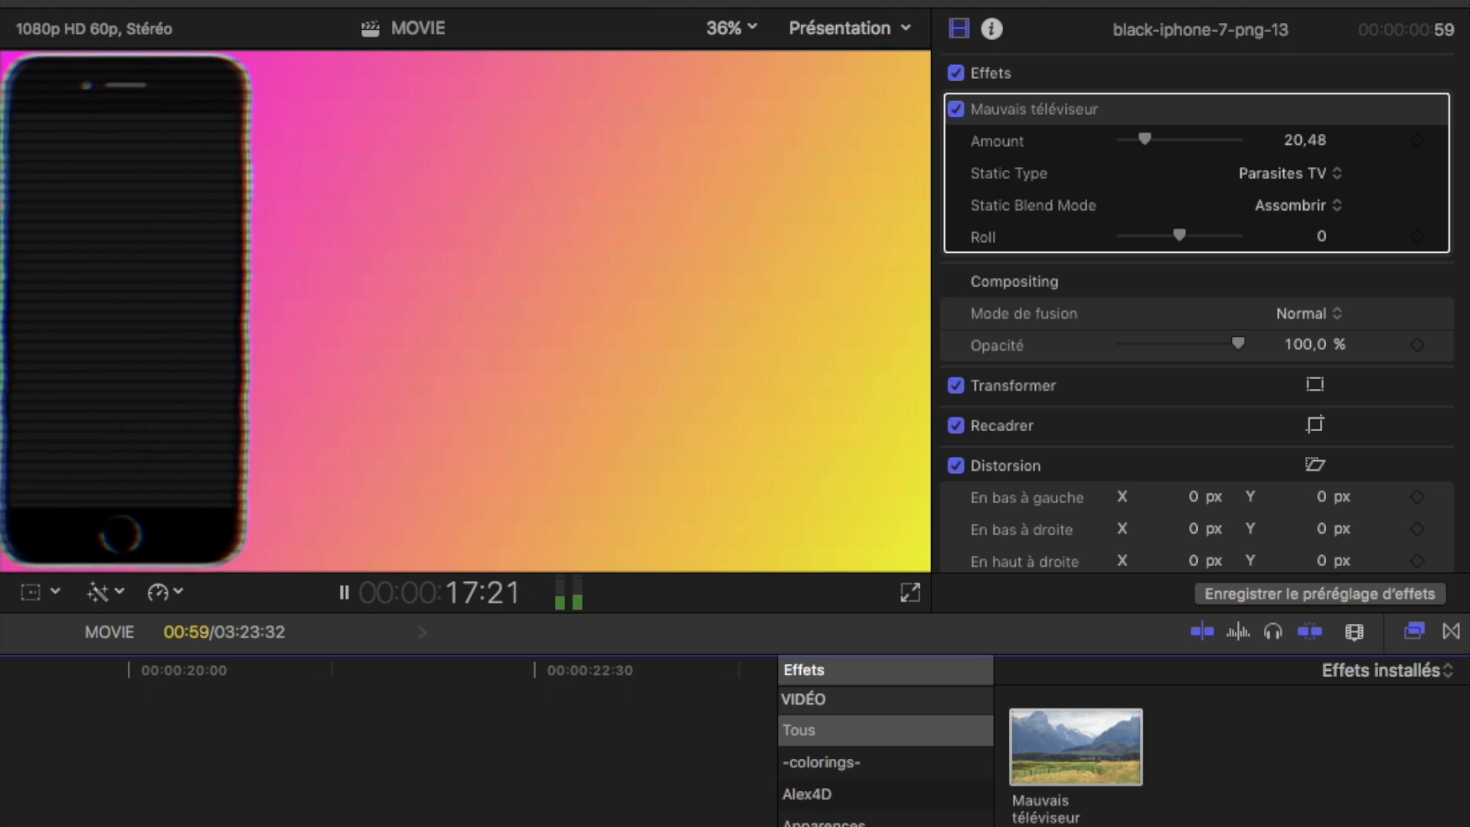
left_click(1324, 205)
left_click(1329, 182)
left_click(1329, 208)
left_click(1299, 181)
left_click(1275, 205)
left_click(1315, 278)
left_click(1323, 207)
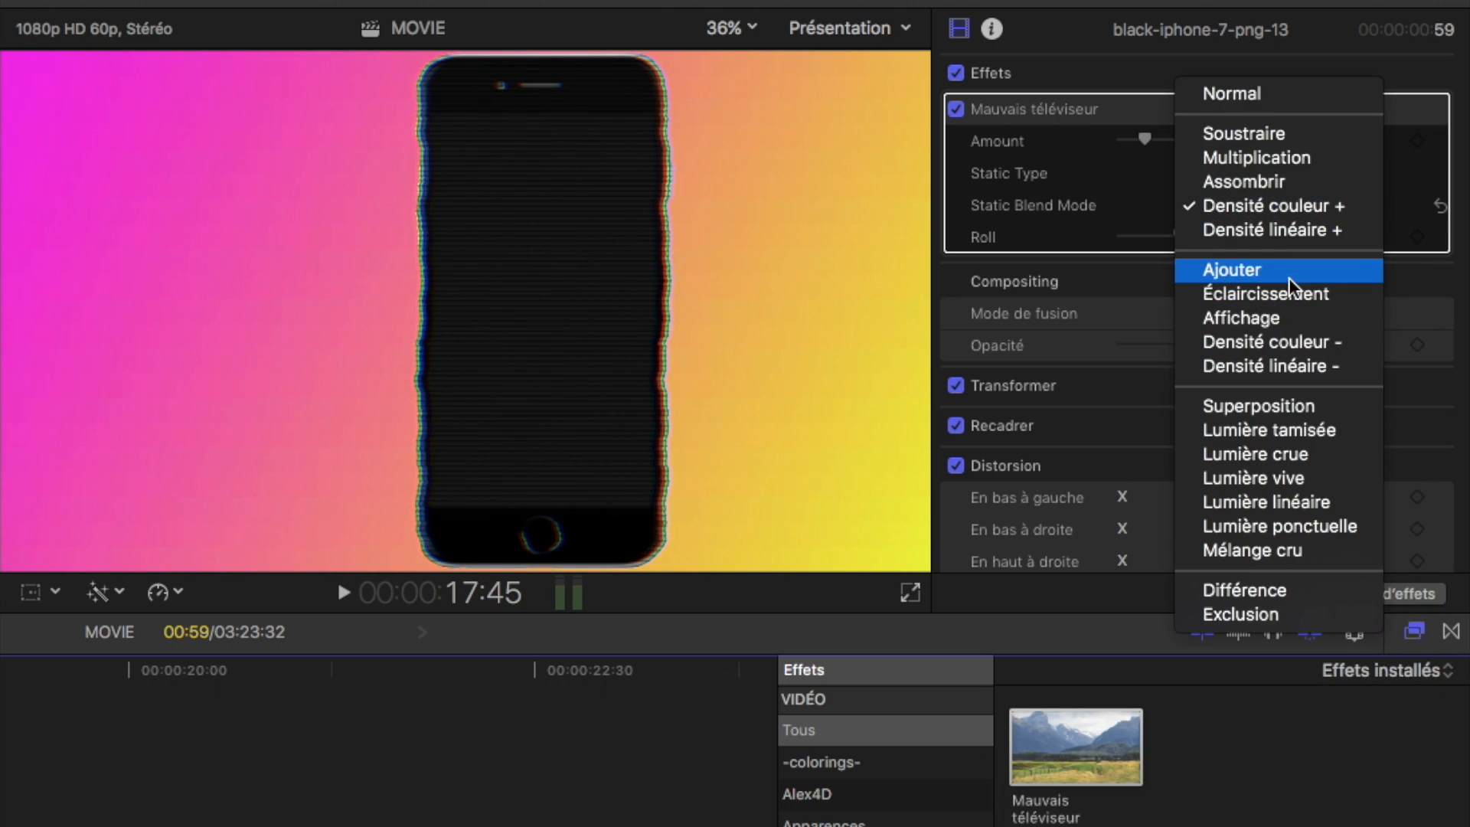
left_click(1294, 269)
left_click(1326, 209)
left_click(1331, 342)
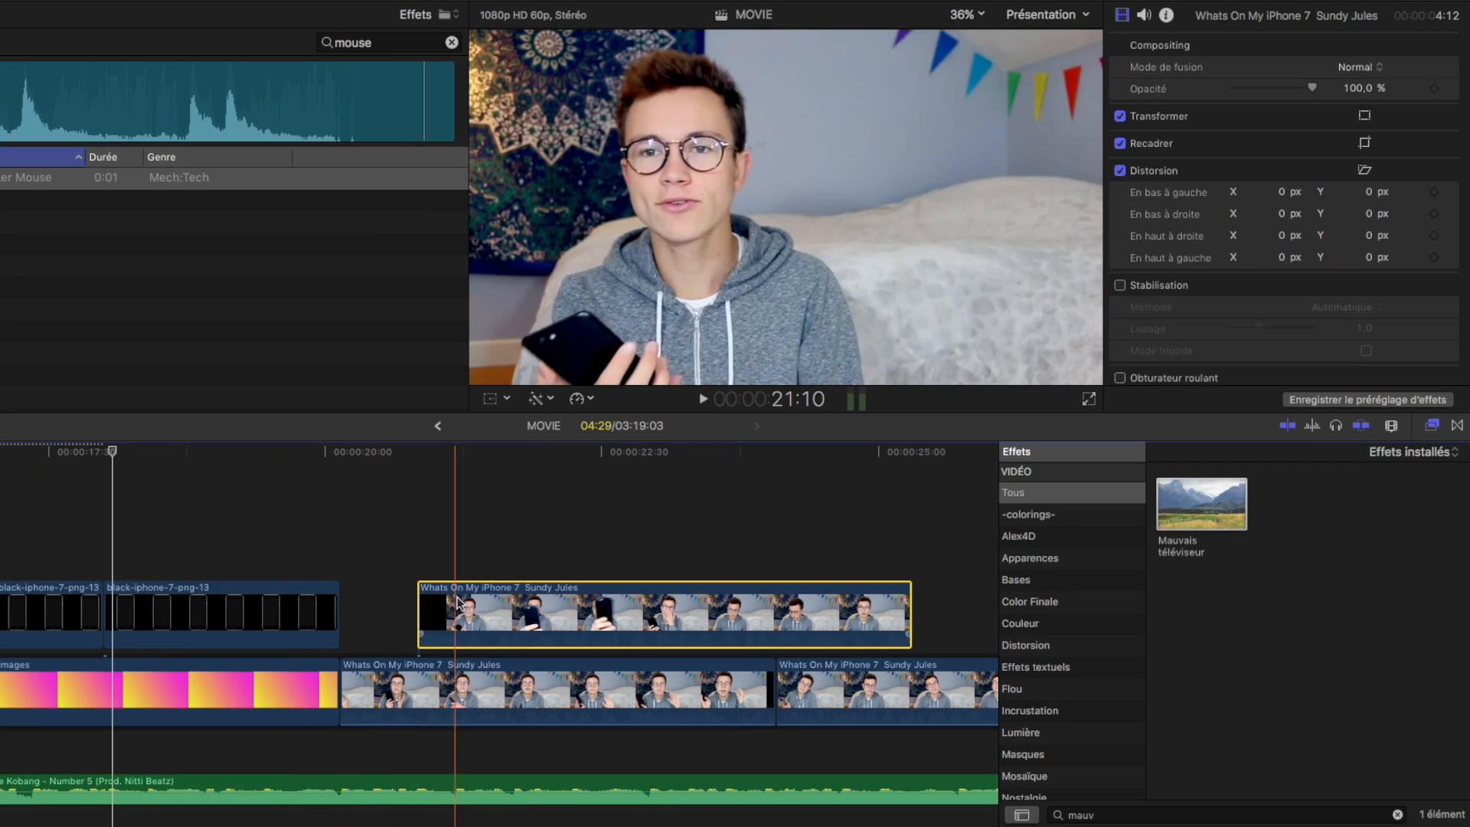
Step: Move the iPhone 7 video clip above the start of the second phone image clip
left_click_drag(462, 592, 150, 523)
left_click_drag(113, 452, 138, 457)
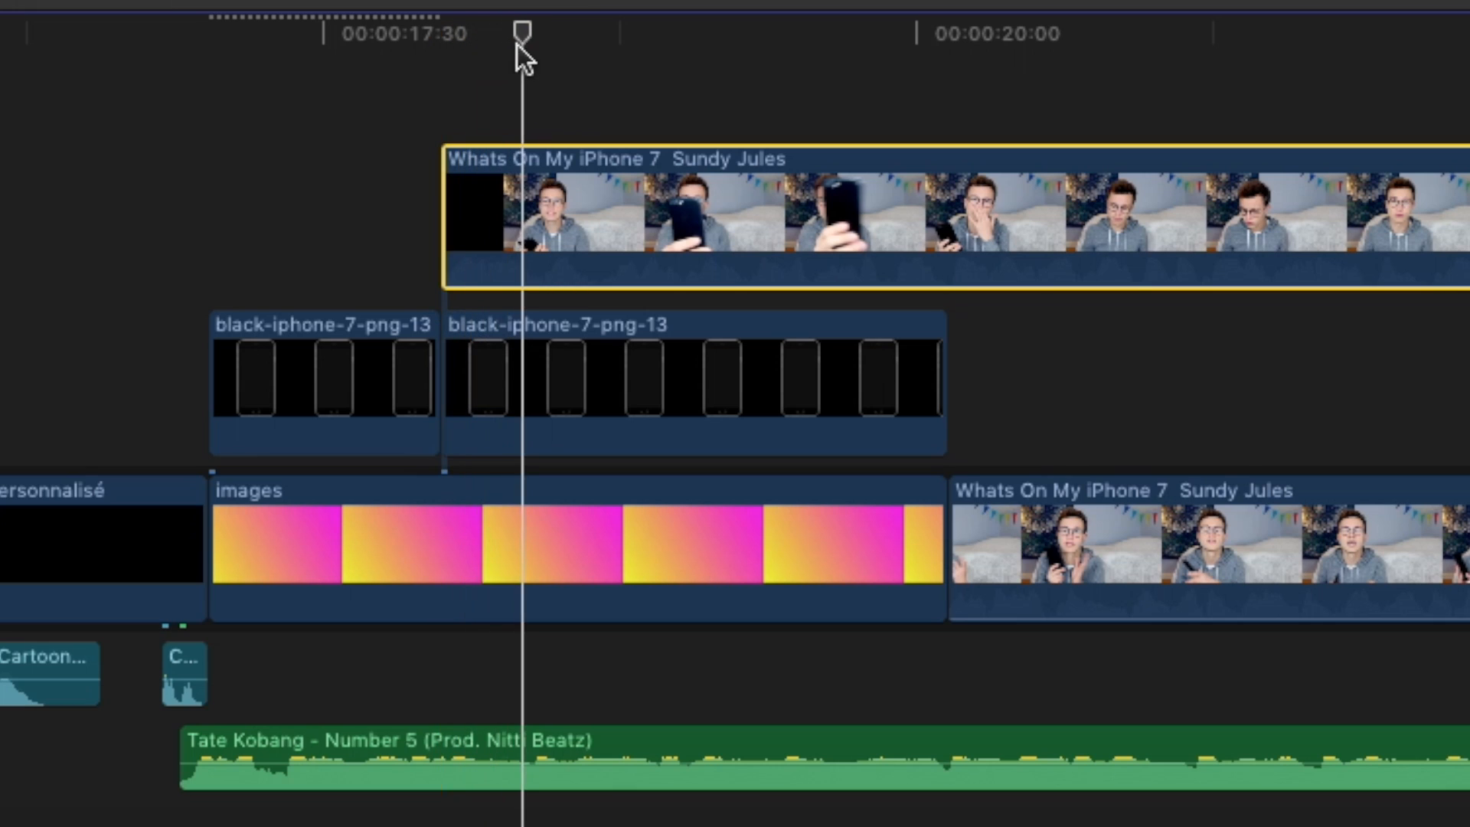
left_click_drag(517, 44, 486, 53)
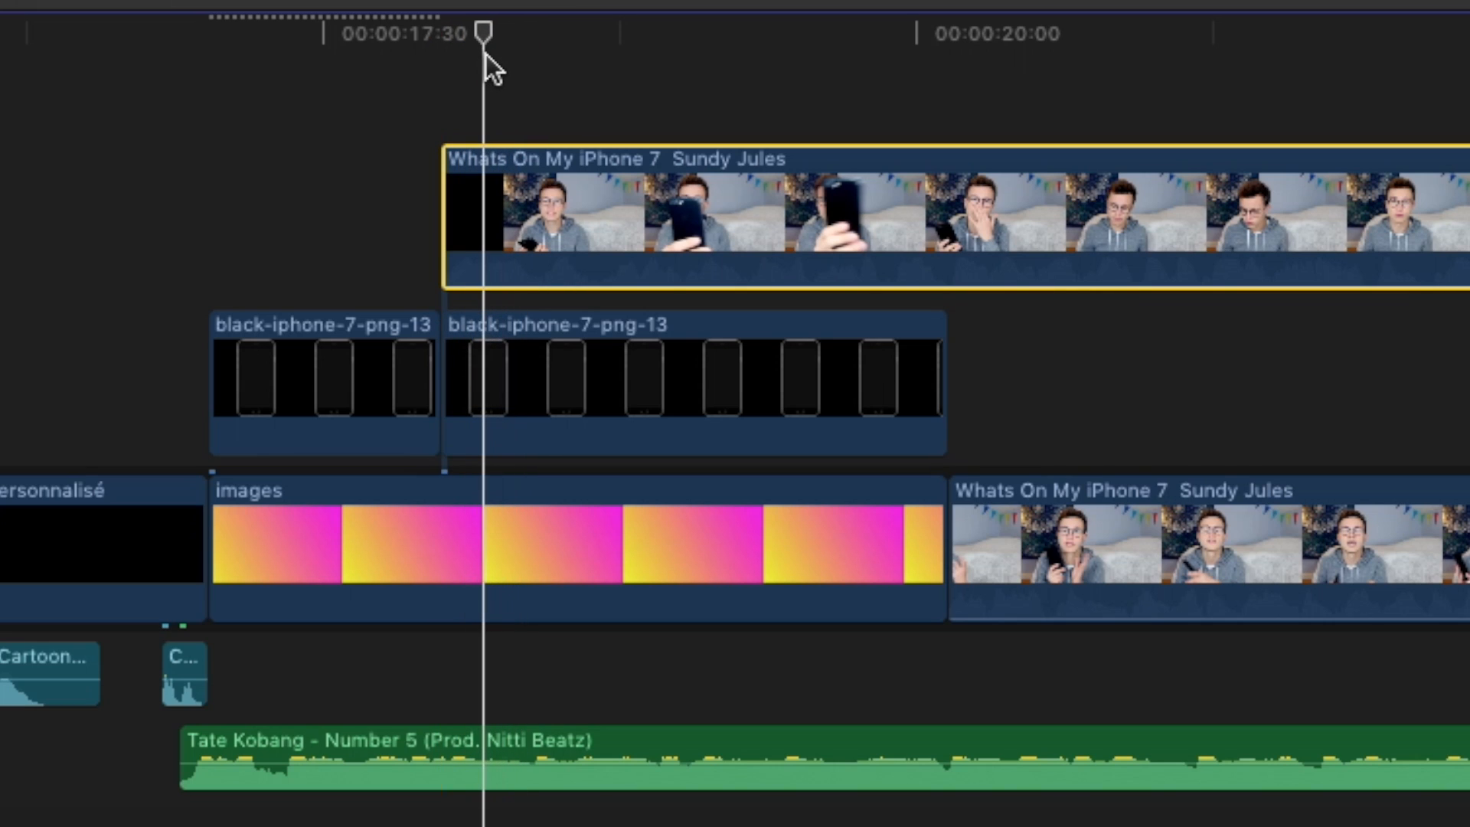
Step: Cut the overlaid video clip at the gradient's end, insert the remainder into the main storyline after the gradient, and go to 18:59
left_click(970, 204)
left_click_drag(1019, 380, 972, 495)
left_click_drag(554, 48, 676, 50)
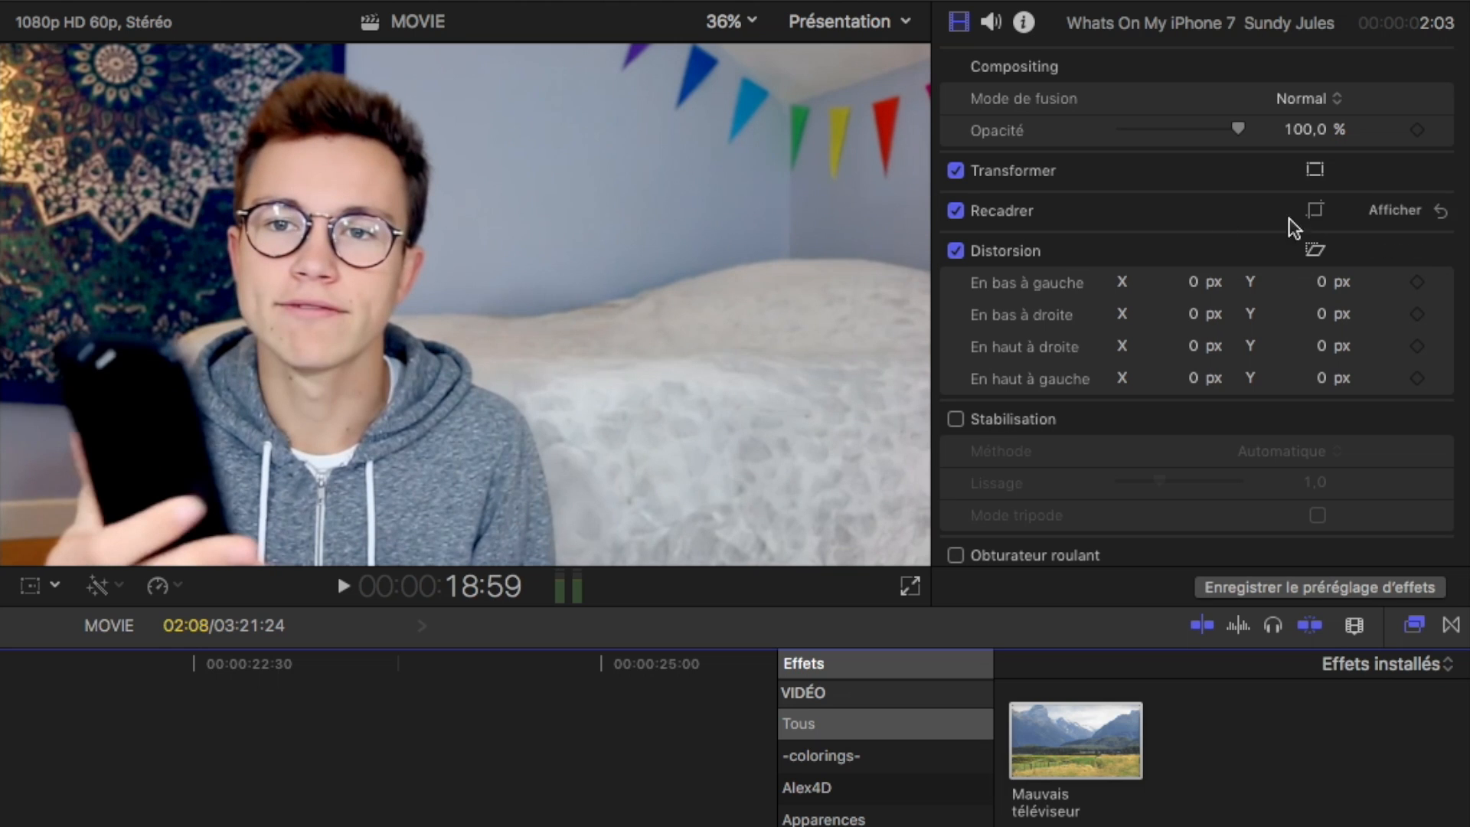
Step: Trim both sides of the overlaid video's picture to a narrow portrait crop around the speaker
left_click(1313, 210)
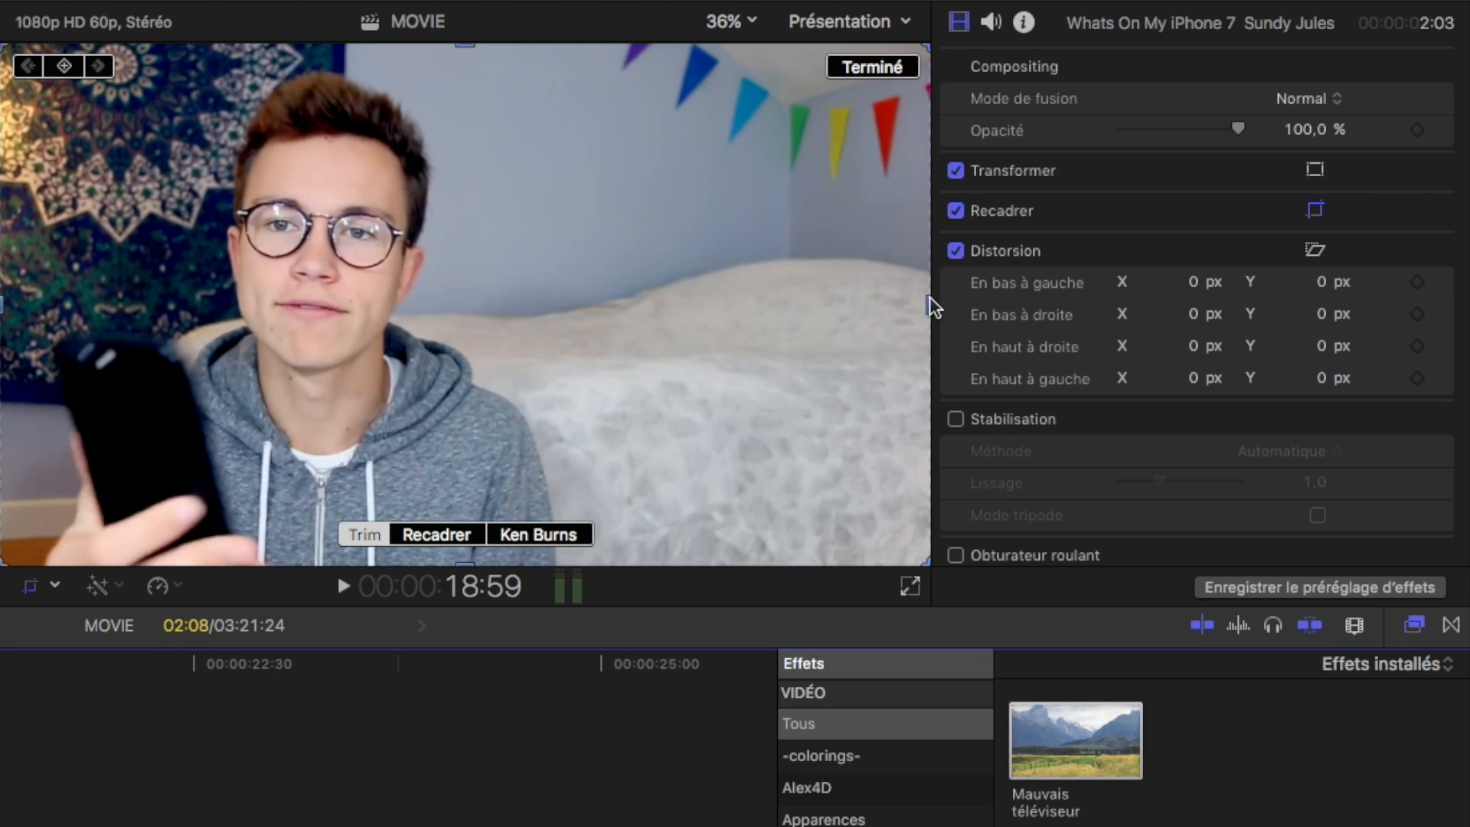
left_click_drag(928, 305, 529, 309)
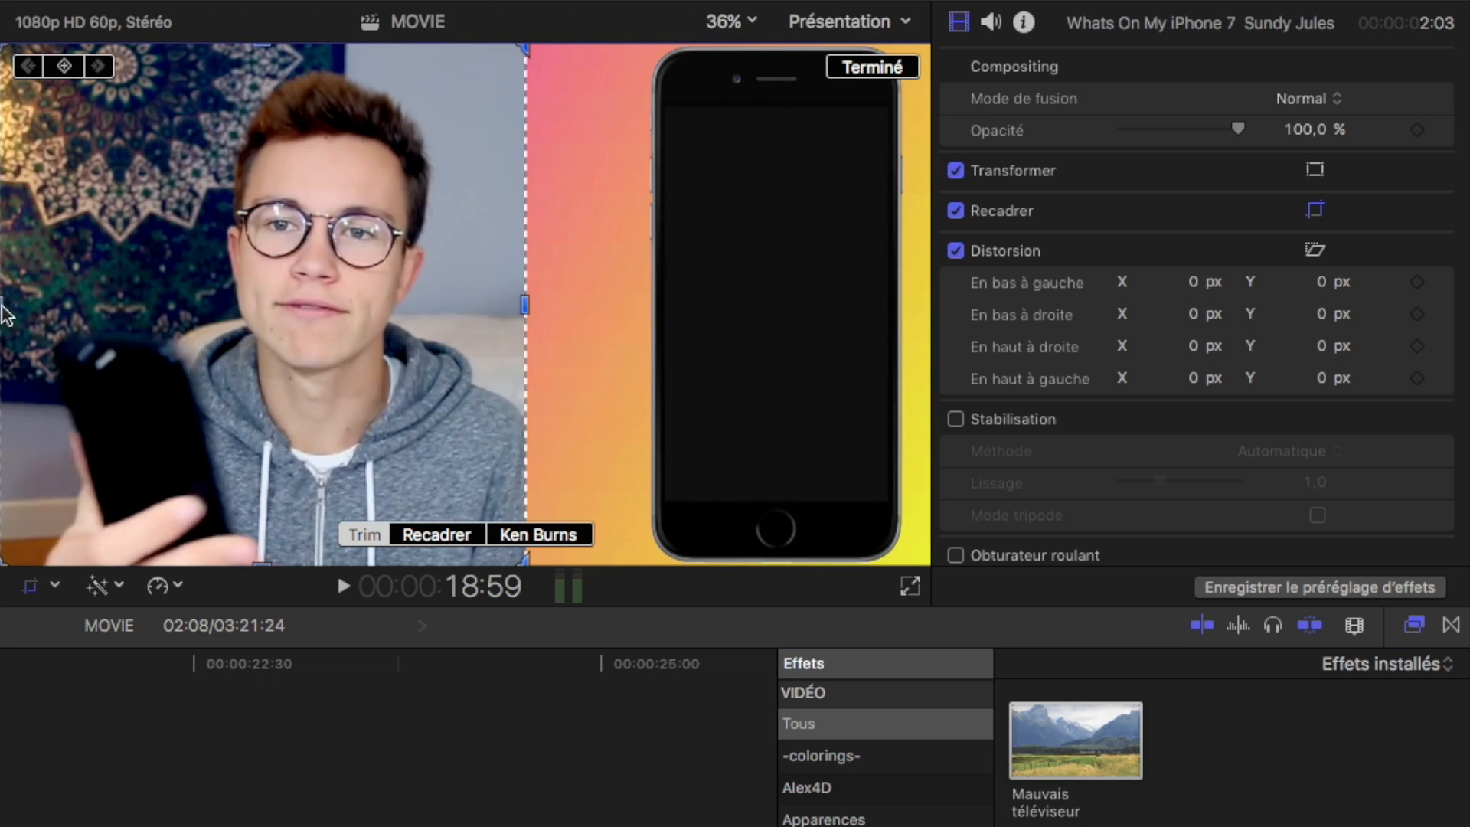
left_click_drag(2, 305, 144, 310)
left_click_drag(528, 306, 482, 306)
Step: Transform the cropped video so it is scaled down and positioned over the phone's screen
left_click(1314, 169)
left_click_drag(335, 301, 768, 290)
left_click_drag(566, 44, 656, 121)
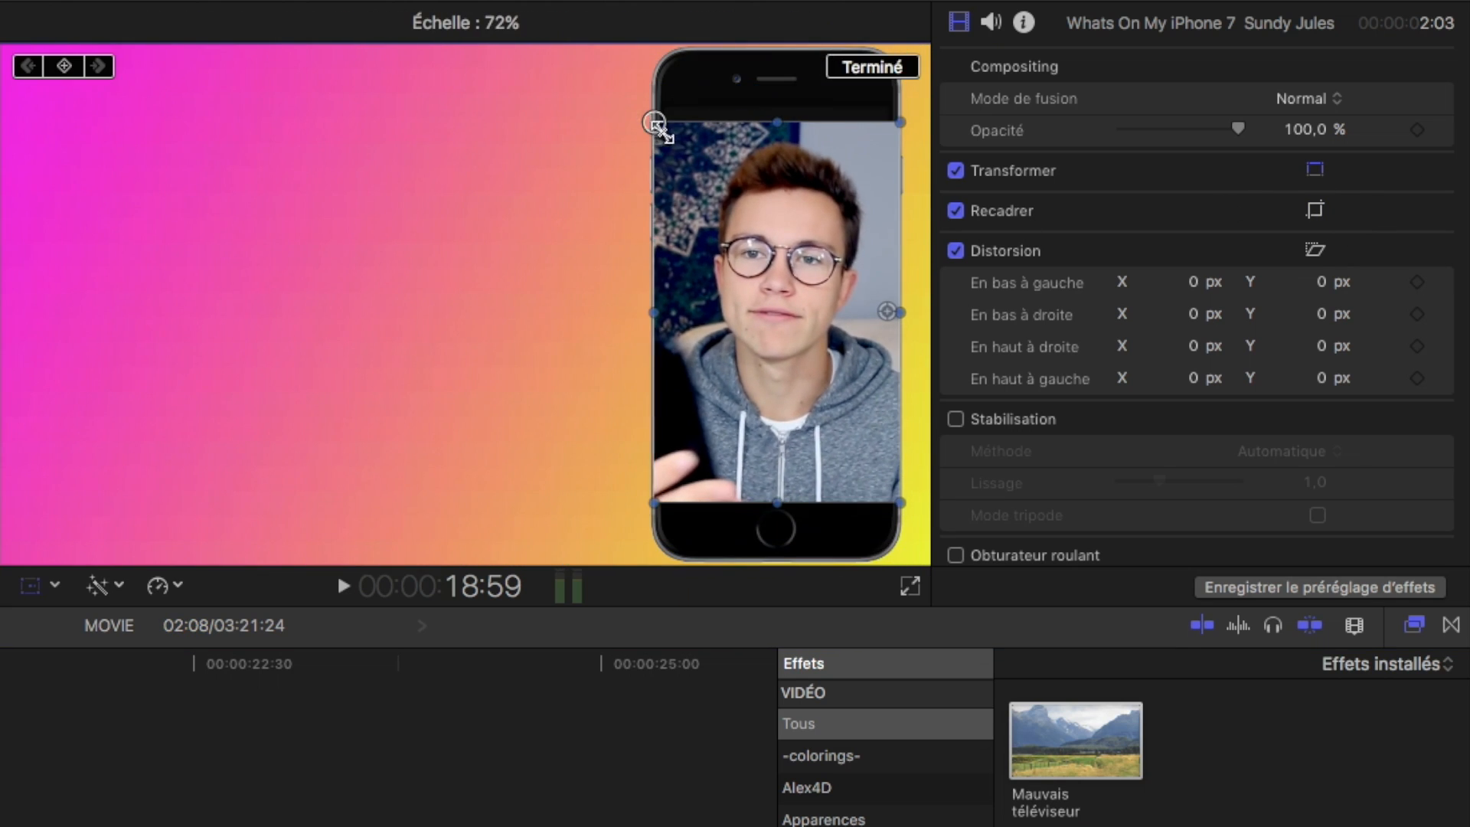
left_click_drag(738, 185, 734, 172)
Step: Crop the video's left edge slightly further and adjust its size and position to fit inside the phone's screen
left_click(1314, 209)
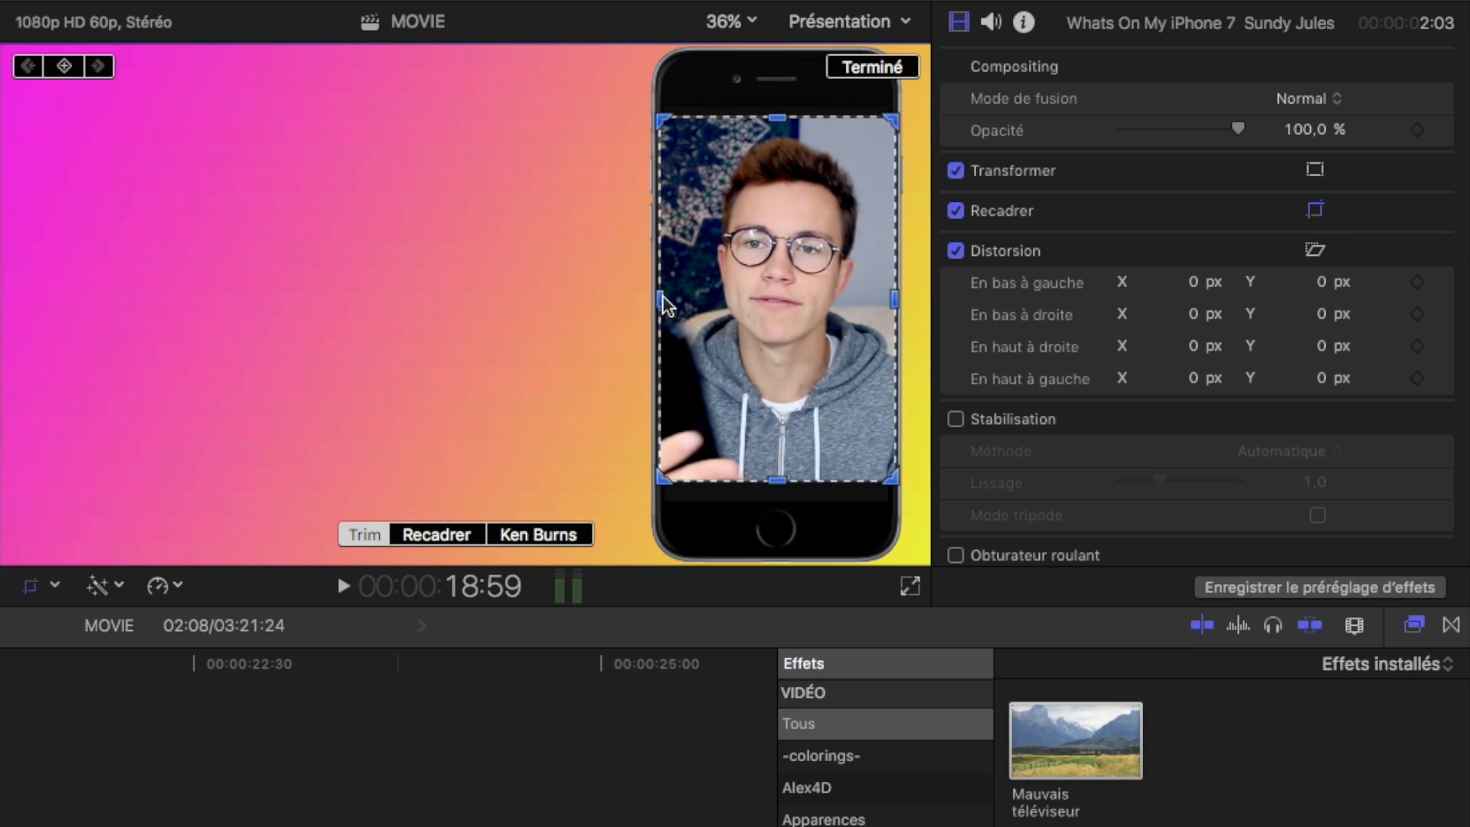
left_click_drag(662, 299, 690, 298)
left_click(1314, 170)
left_click_drag(813, 310, 793, 296)
left_click_drag(874, 468, 873, 482)
left_click_drag(773, 336, 785, 355)
left_click_drag(768, 201, 772, 205)
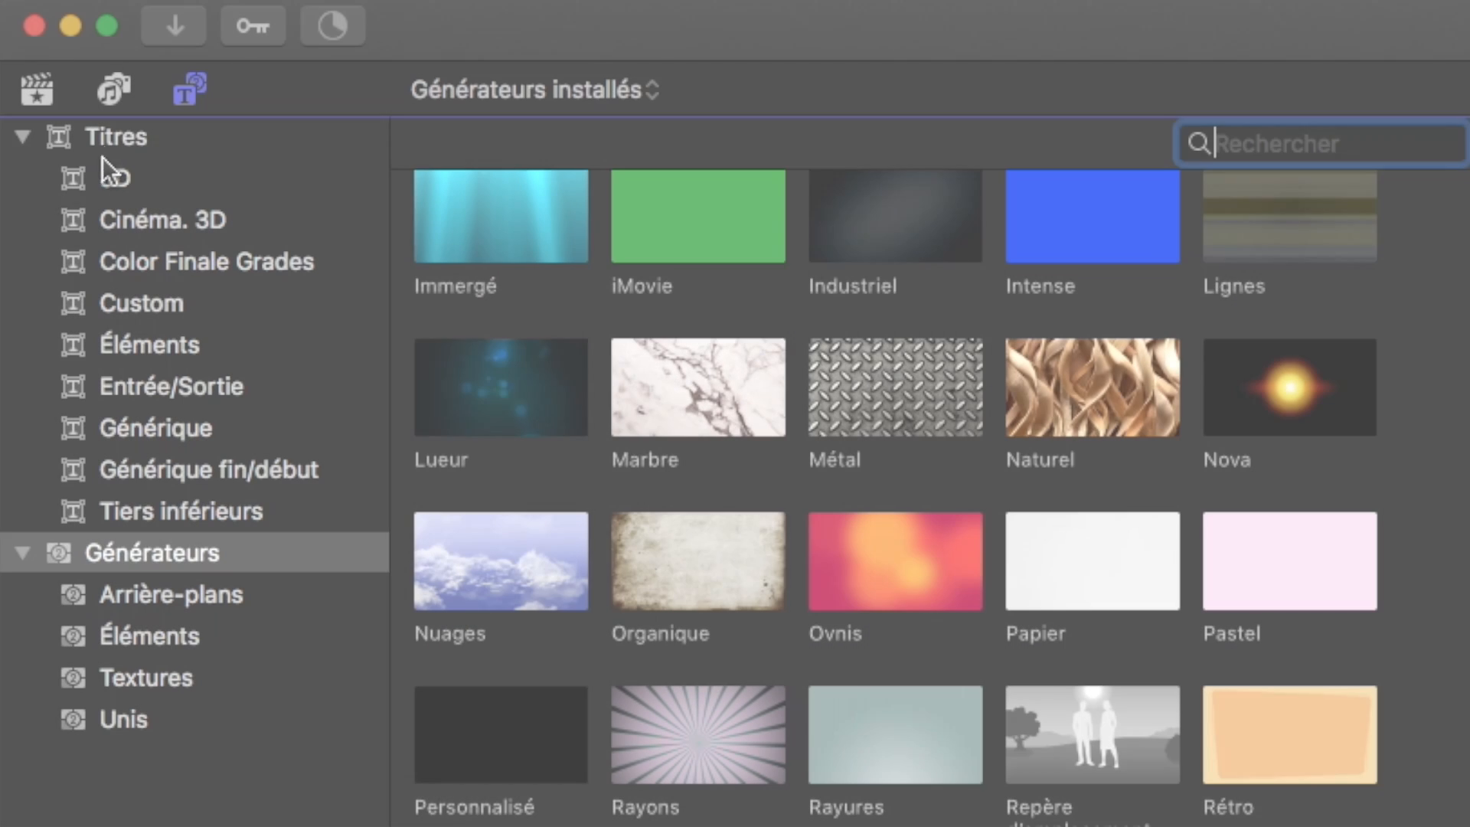
Step: Search the titles for "perso" and place the Personnalisé title above the phone video near its start
left_click(115, 138)
left_click(1446, 143)
type("perso")
left_click_drag(699, 252, 314, 121)
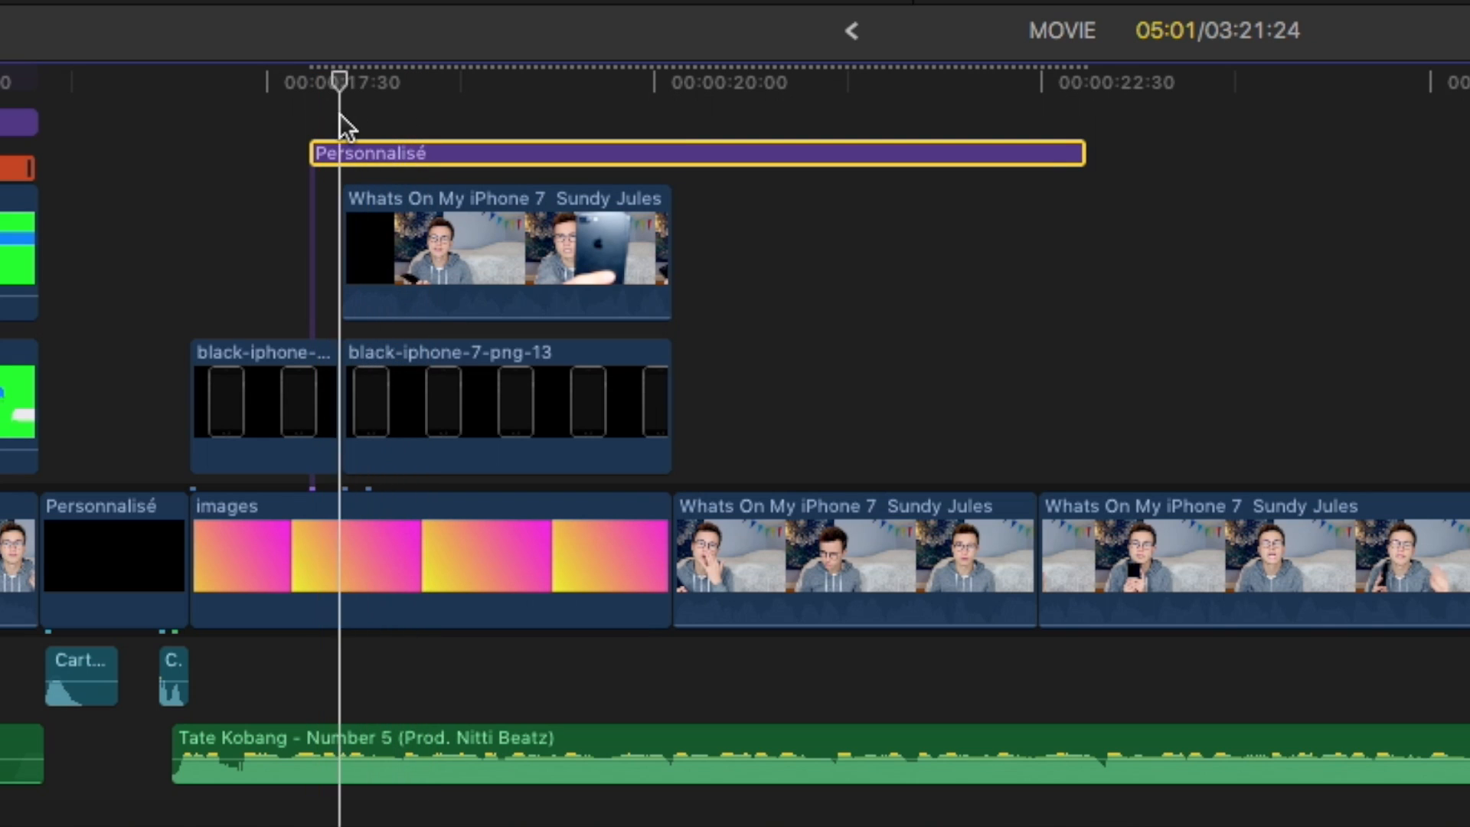
Step: Enter the title "What's ON MY iPhone 7 PLUS" over four lines, mixing fonts per line and setting the line spacing to -6,0
scroll(219, 248, "left", 15)
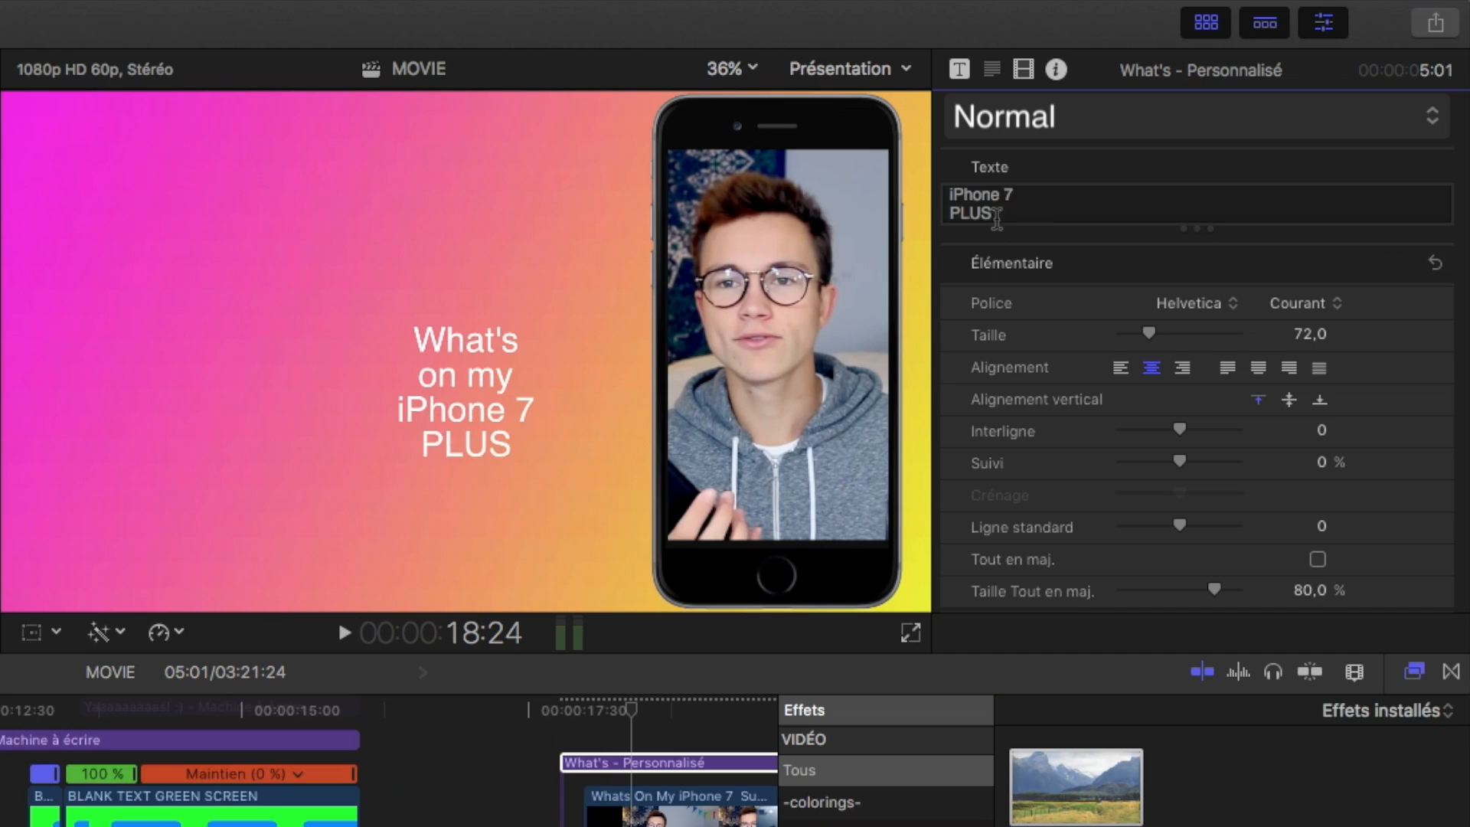
left_click(1194, 303)
scroll(1082, 222, "up", 5)
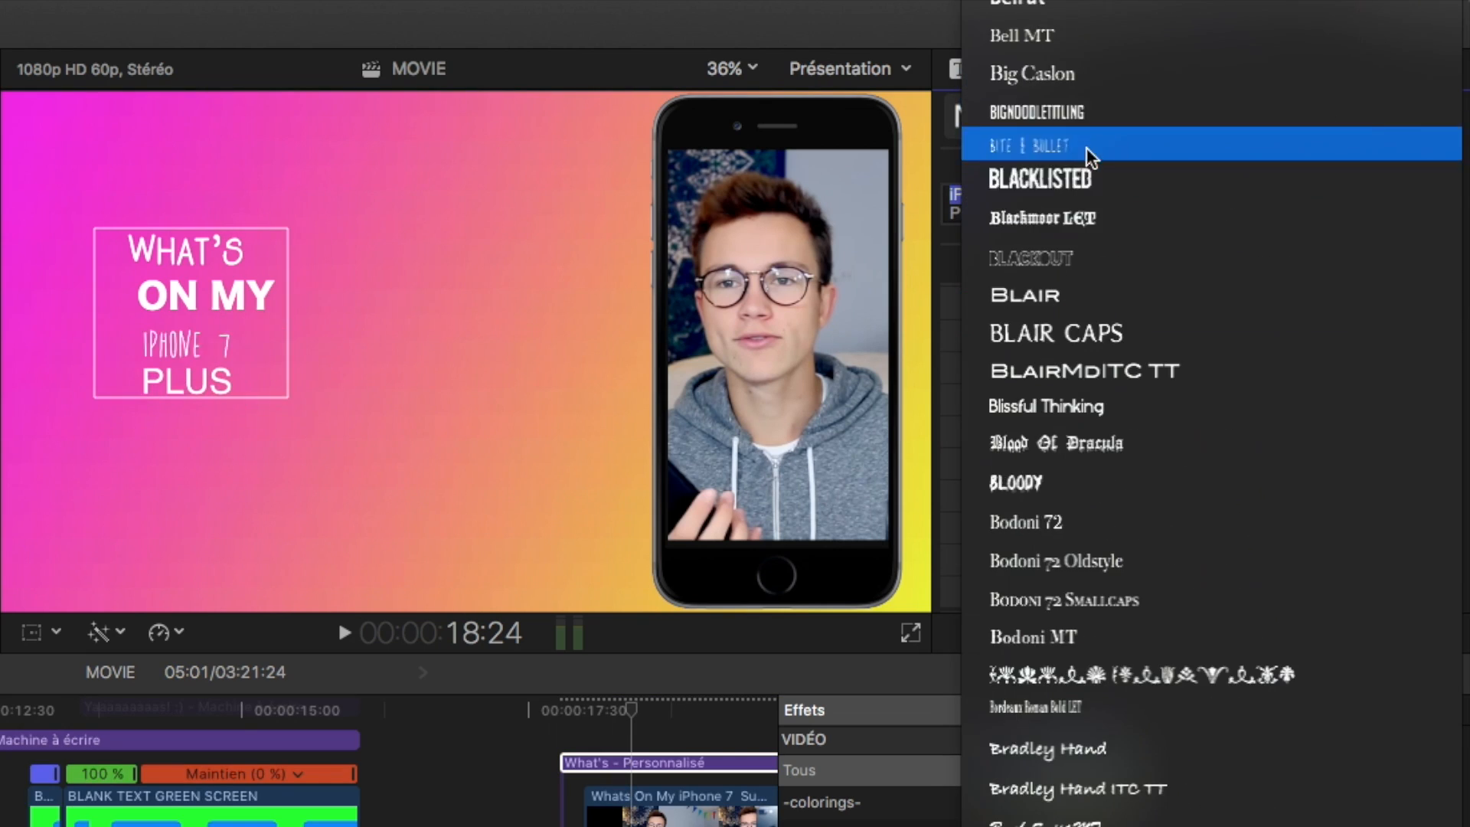
scroll(1086, 176, "up", 5)
scroll(1165, 297, "down", 10)
left_click(1165, 297)
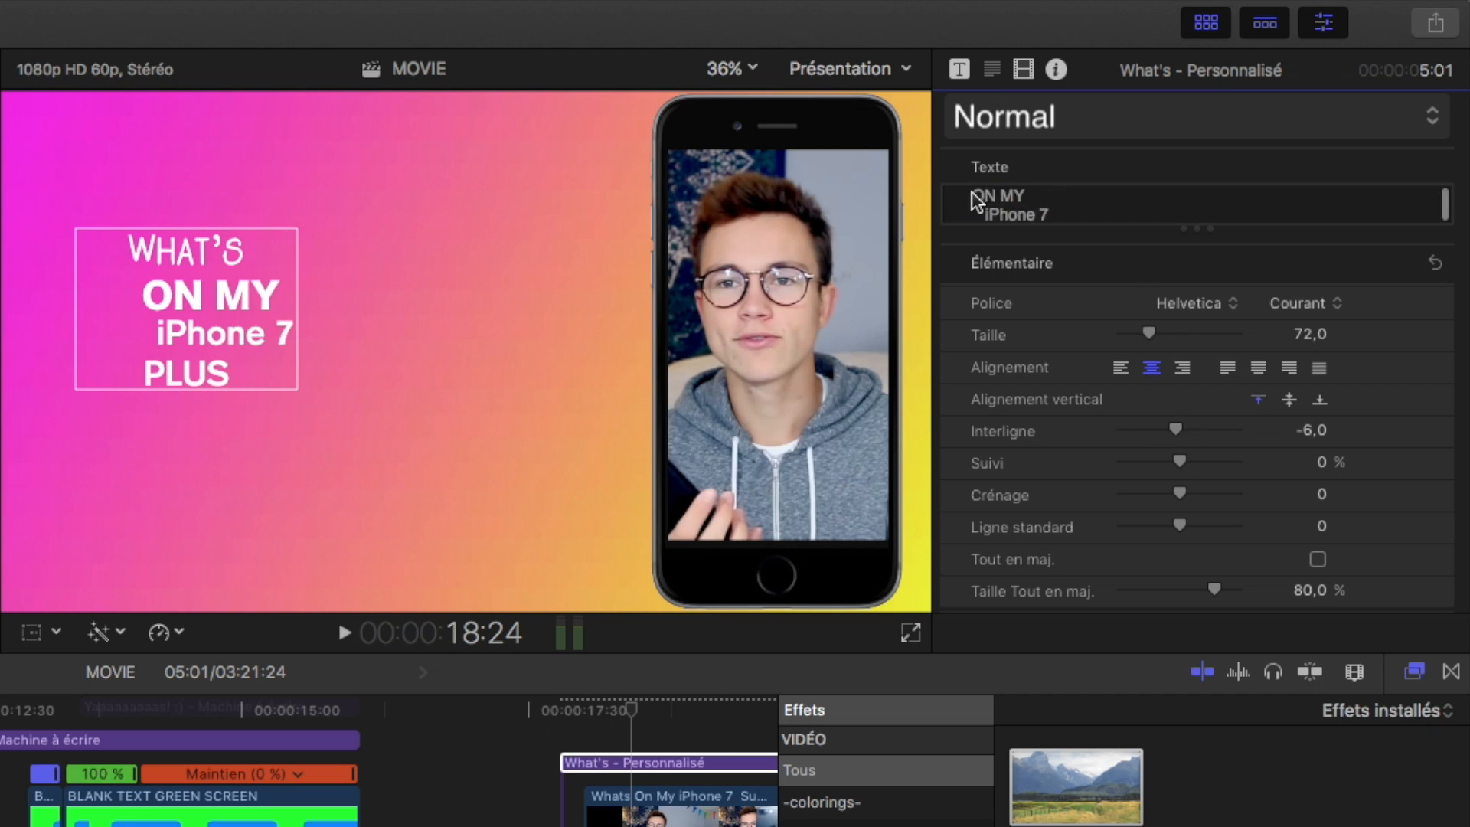
Step: Transform the title so it is enlarged and fills the gradient area beside the phone
left_click(1024, 69)
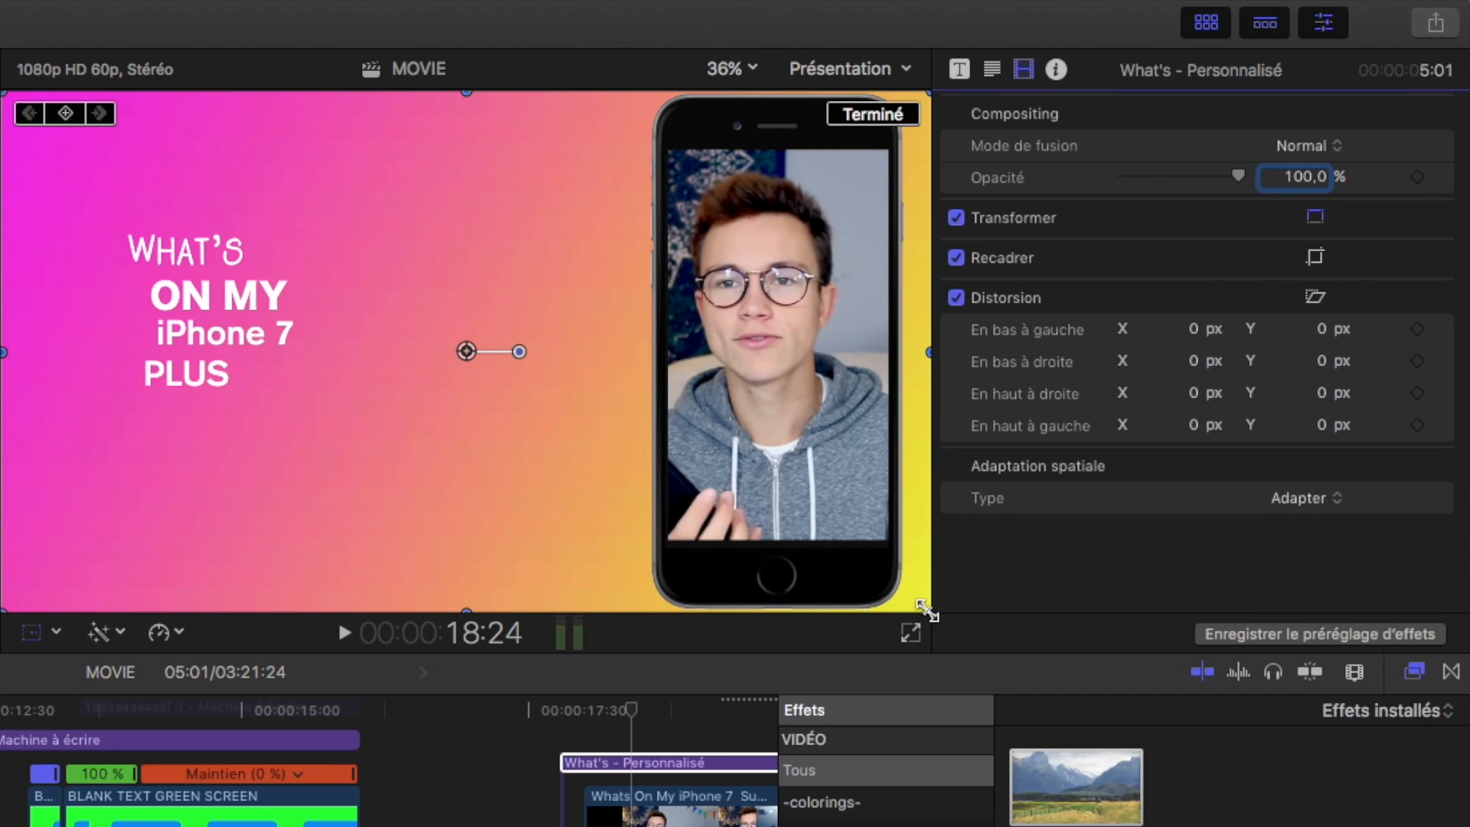
left_click_drag(927, 612, 1133, 725)
left_click_drag(467, 351, 882, 561)
left_click_drag(217, 187, 0, 49)
left_click_drag(187, 329, 191, 242)
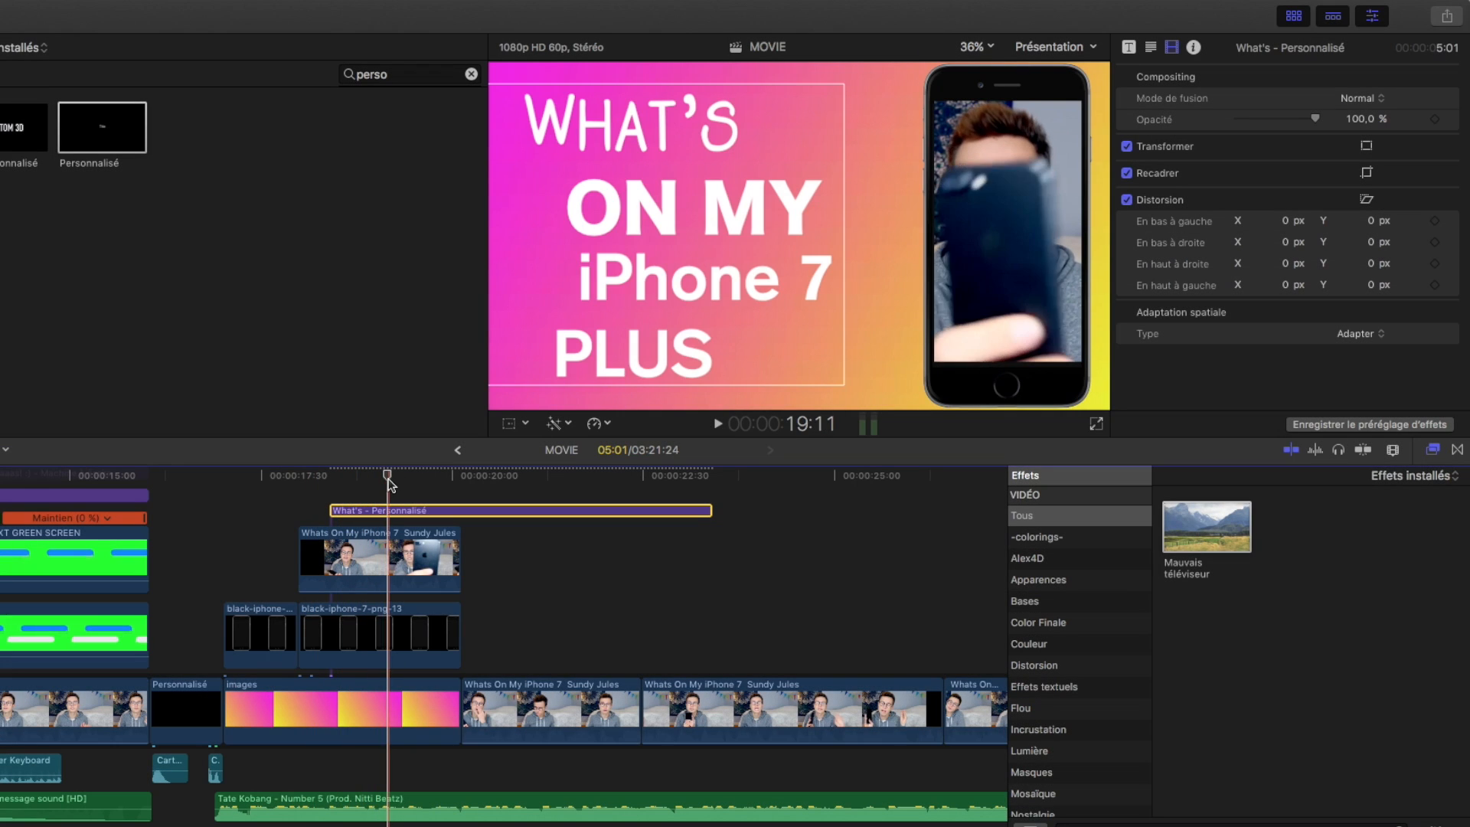
Step: Split the title clip at 19:03
left_click(379, 483)
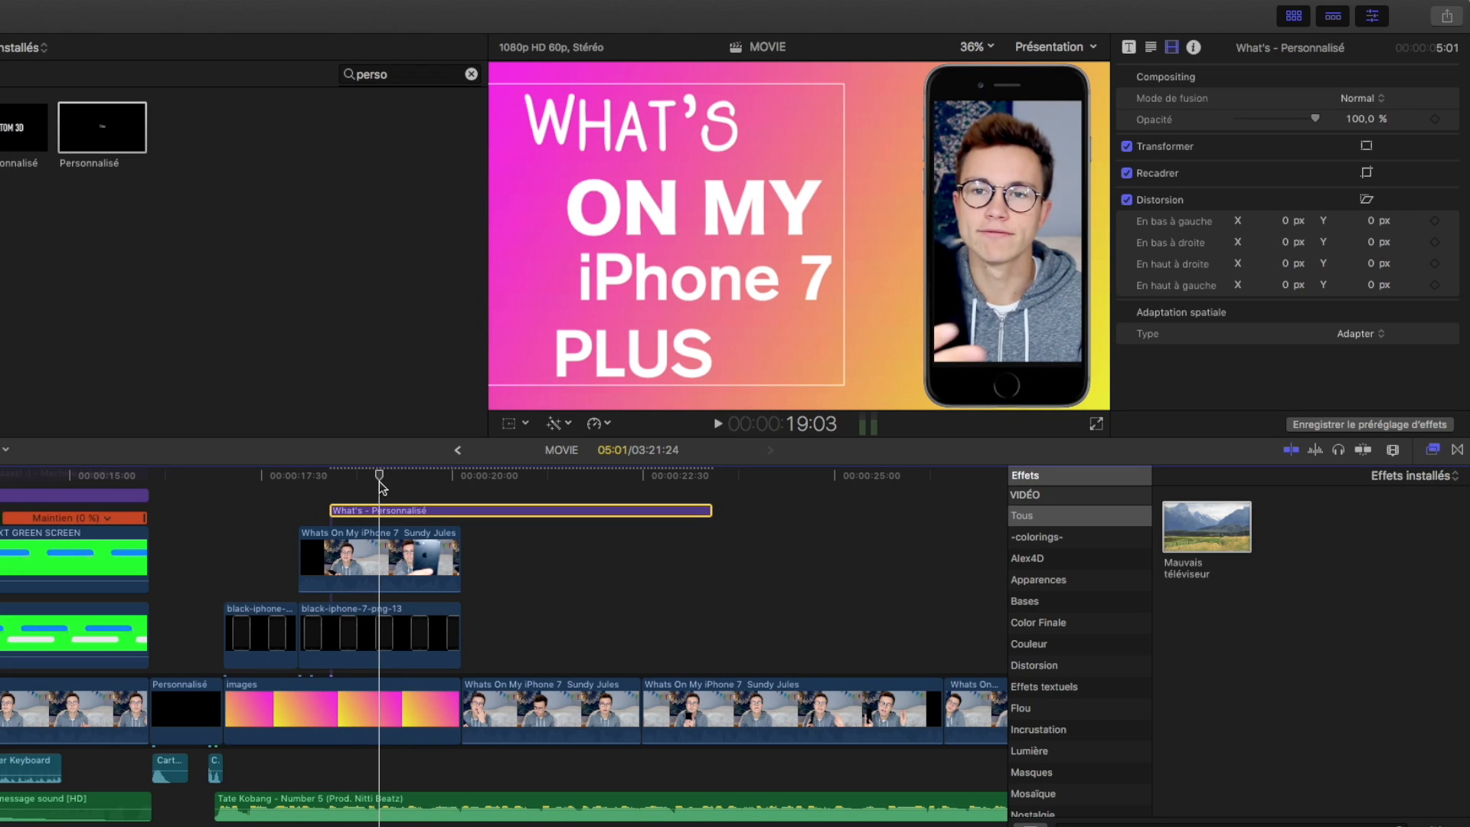
key("b")
left_click(380, 509)
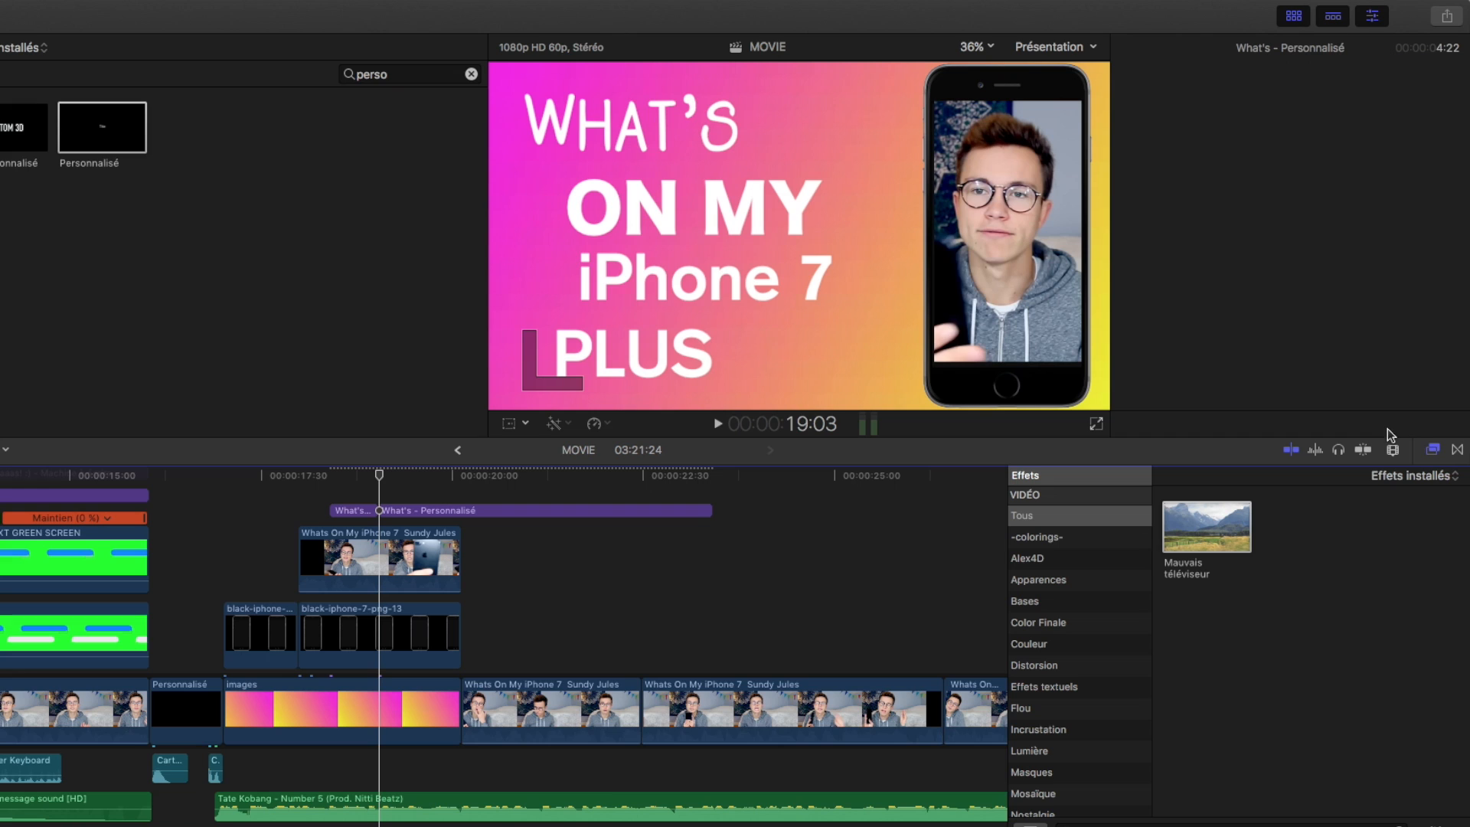
Step: Cut the beginning of the title clip into a series of short pieces about two frames long
left_click(1390, 452)
left_click_drag(1409, 563, 1414, 568)
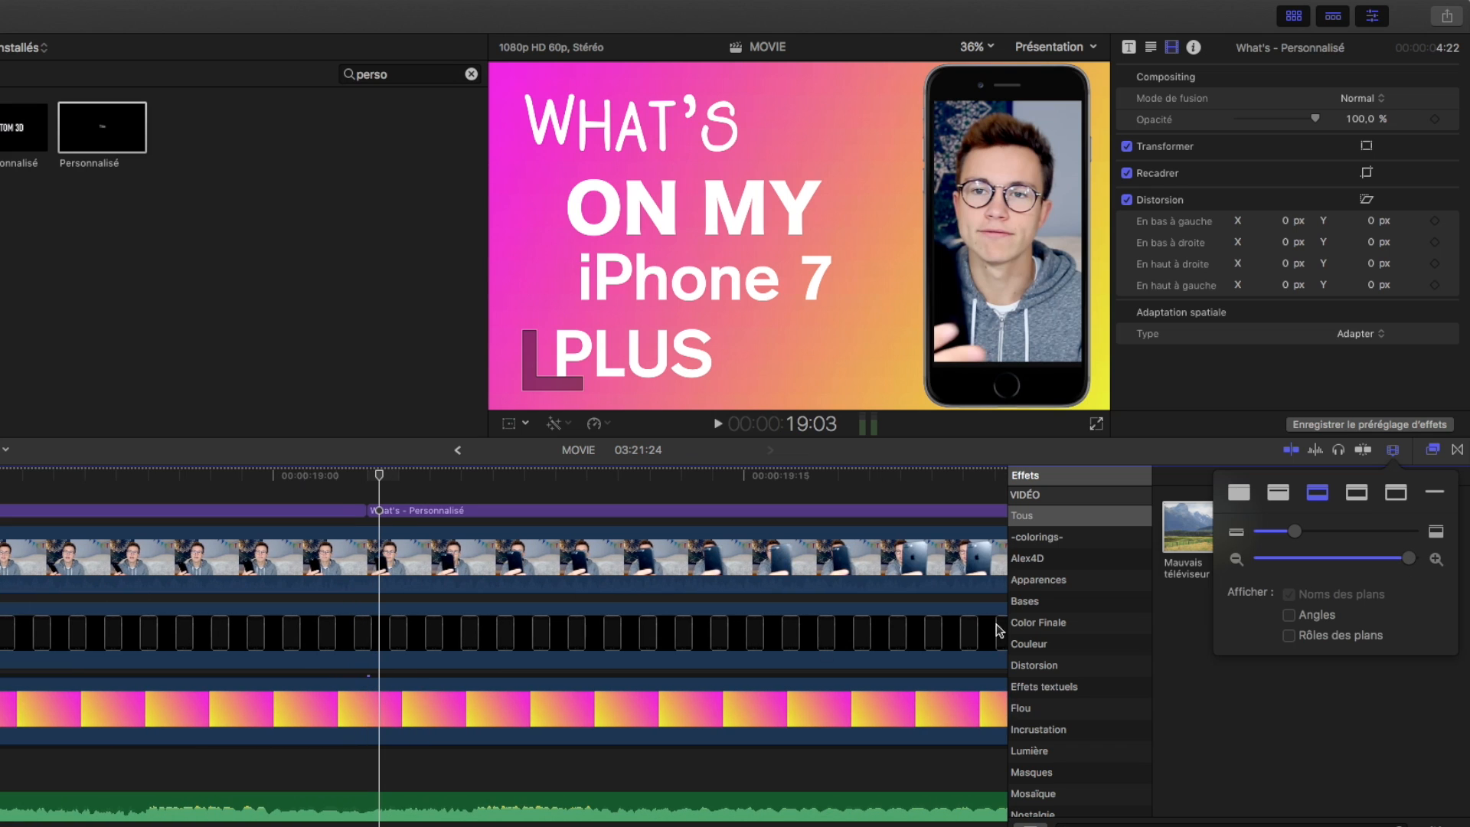
scroll(660, 646, "left", 12)
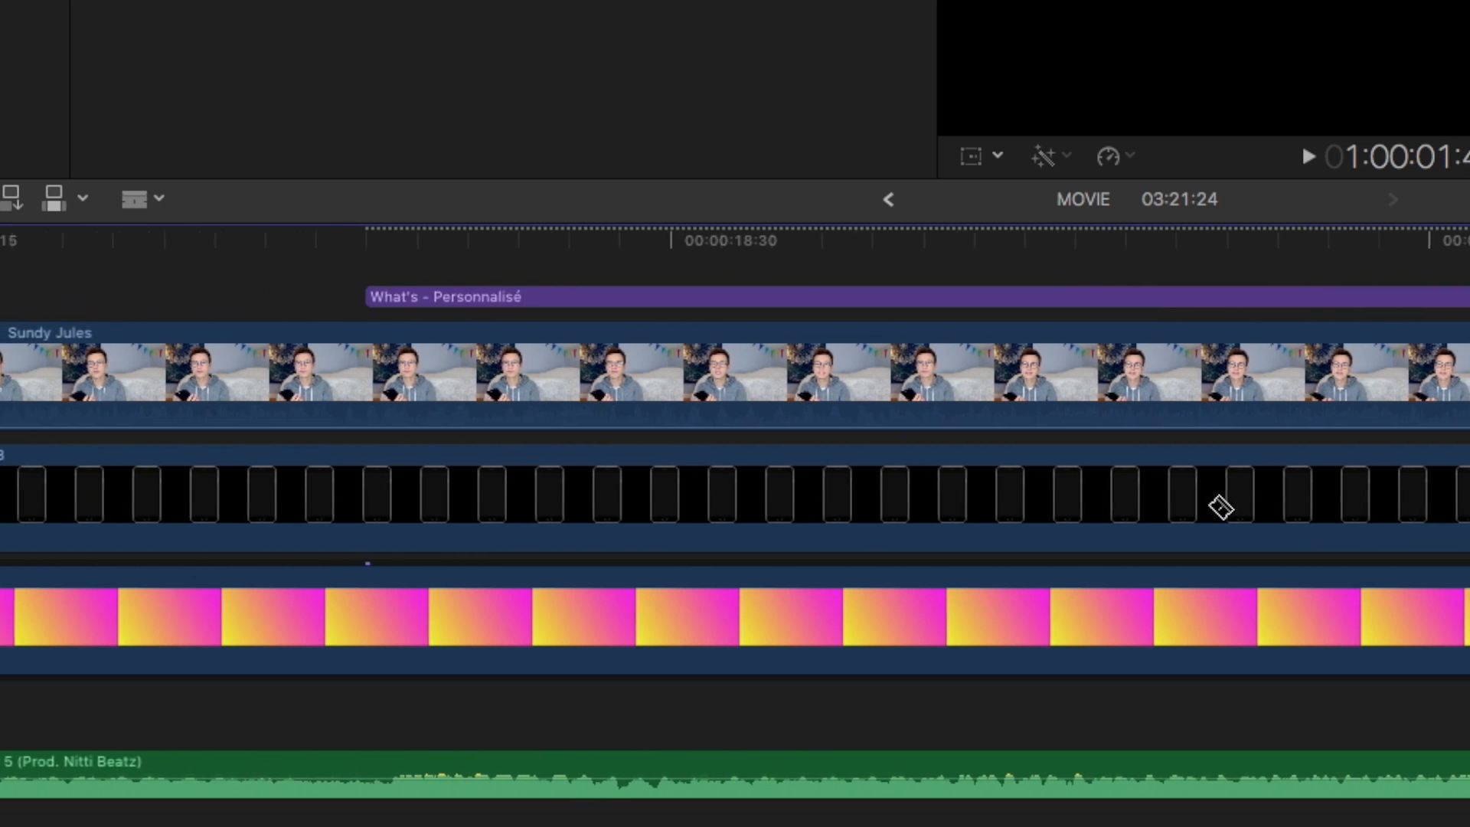
scroll(1221, 507, "left", 1)
left_click(530, 297)
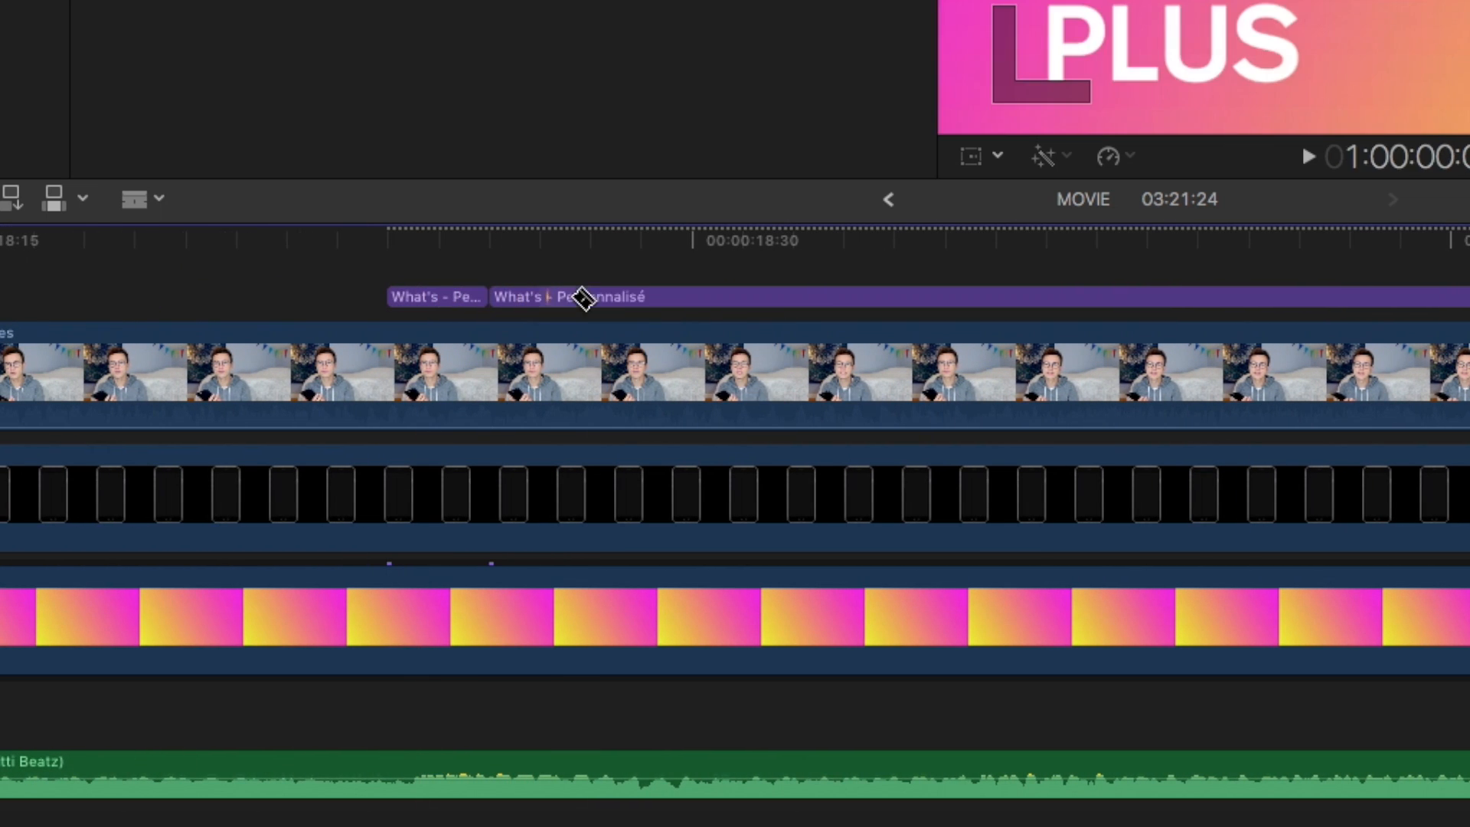
left_click(633, 301)
left_click(691, 298)
left_click(842, 299)
left_click(947, 298)
left_click(1047, 299)
left_click(1149, 298)
Step: Cut the next part of the title clip into longer pieces of about four frames each
scroll(1110, 306, "right", 5)
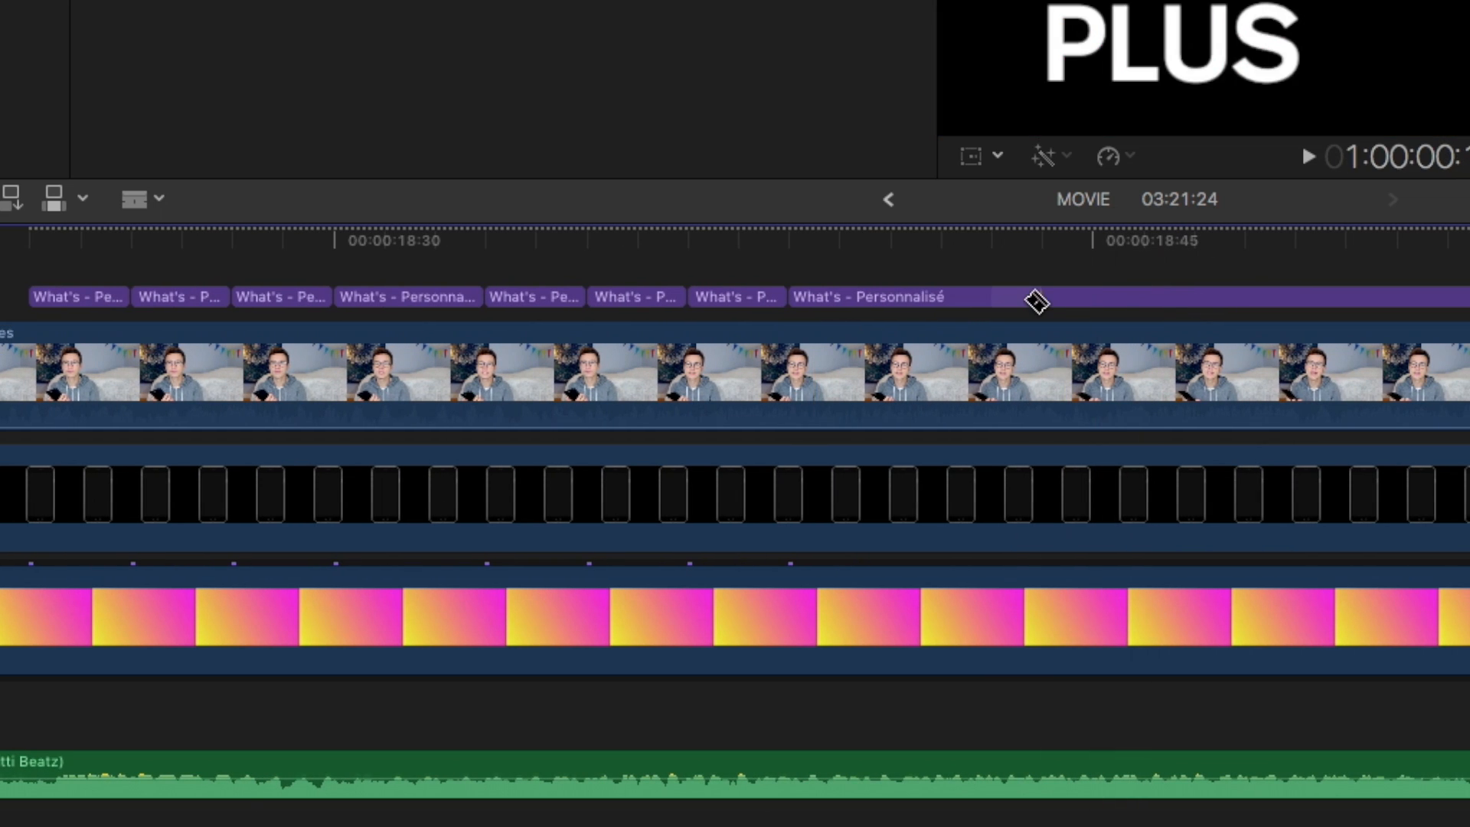
left_click(991, 299)
left_click(1198, 298)
scroll(1211, 299, "right", 5)
left_click(1043, 299)
left_click(1246, 299)
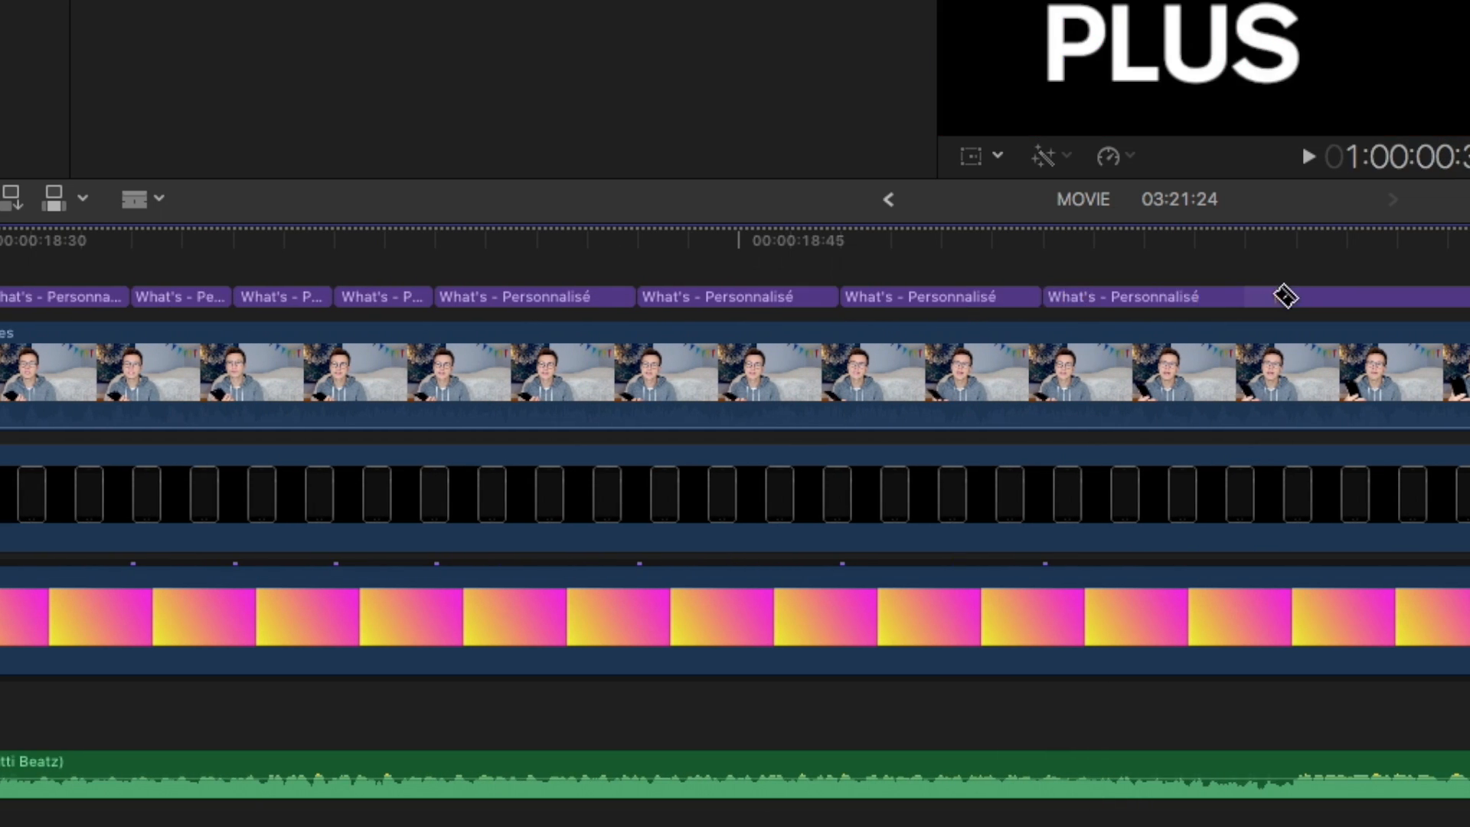
Step: Delete every second title piece before 19:03 to create a flicker, and play back the result
key("a")
scroll(857, 291, "left", 8)
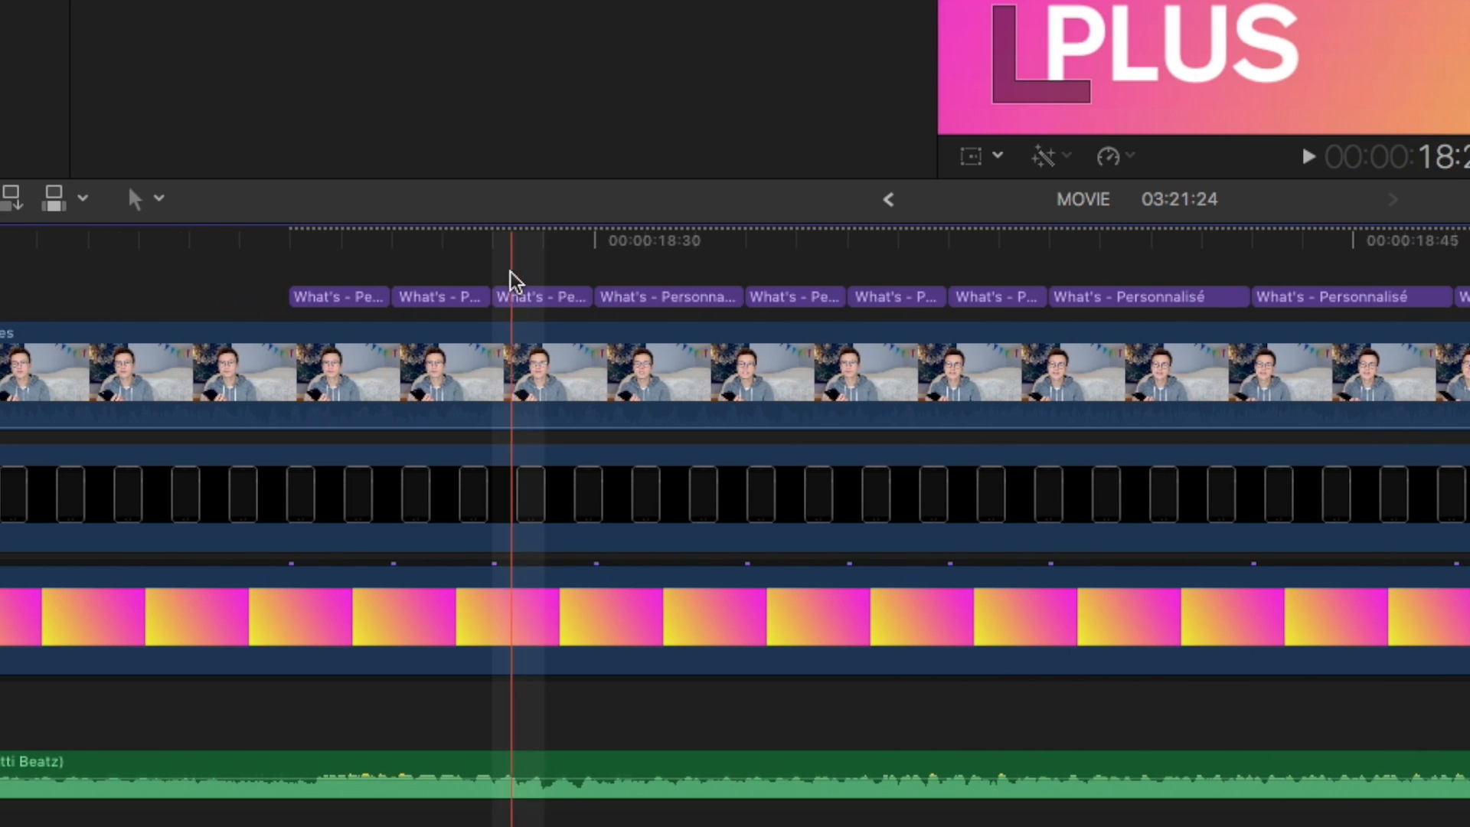
left_click(465, 301)
key("Delete")
left_click(640, 306)
key("Delete")
left_click(881, 306)
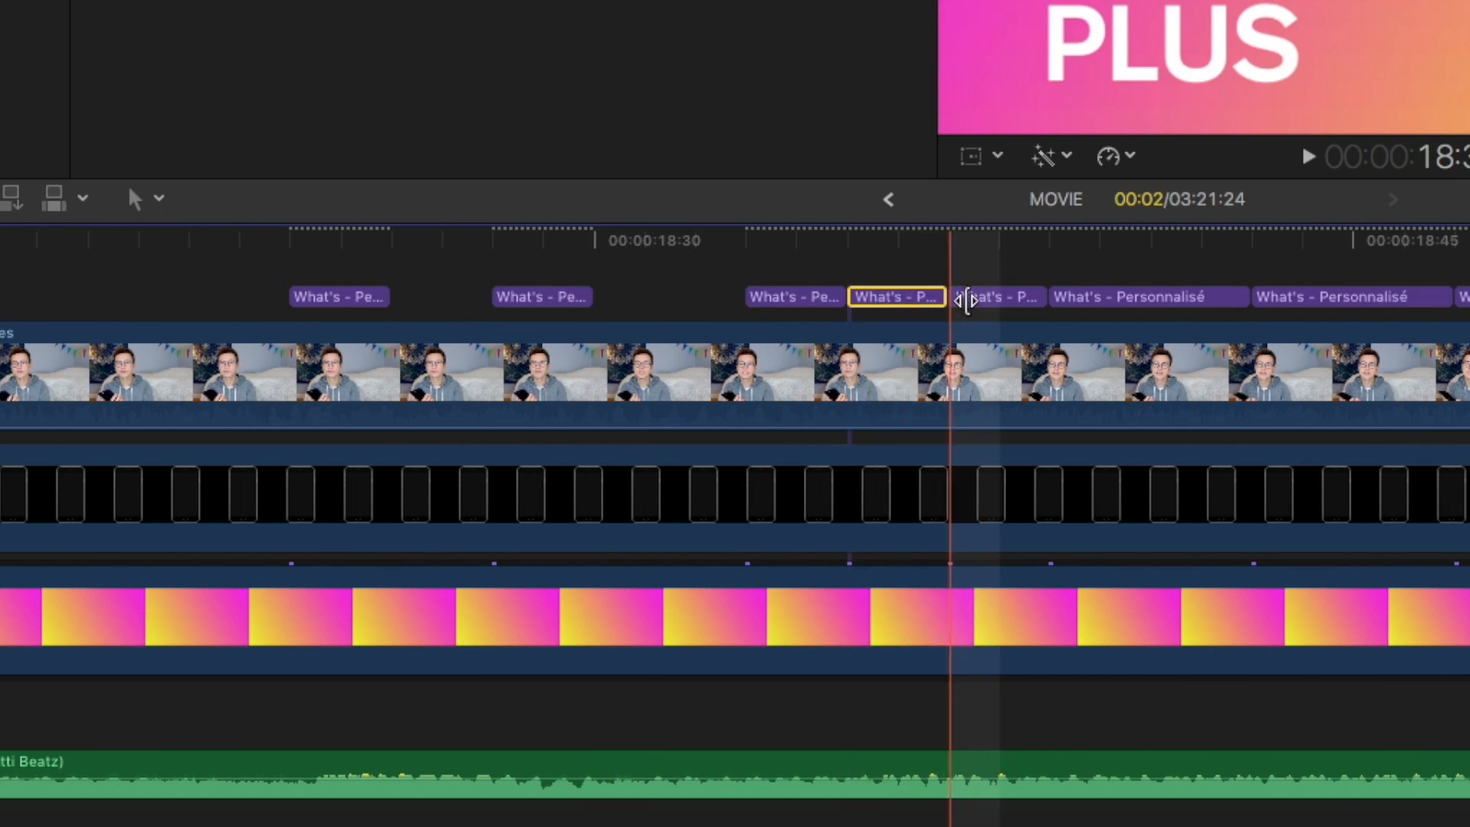
key("Delete")
left_click(1160, 299)
key("Delete")
scroll(787, 481, "right", 4)
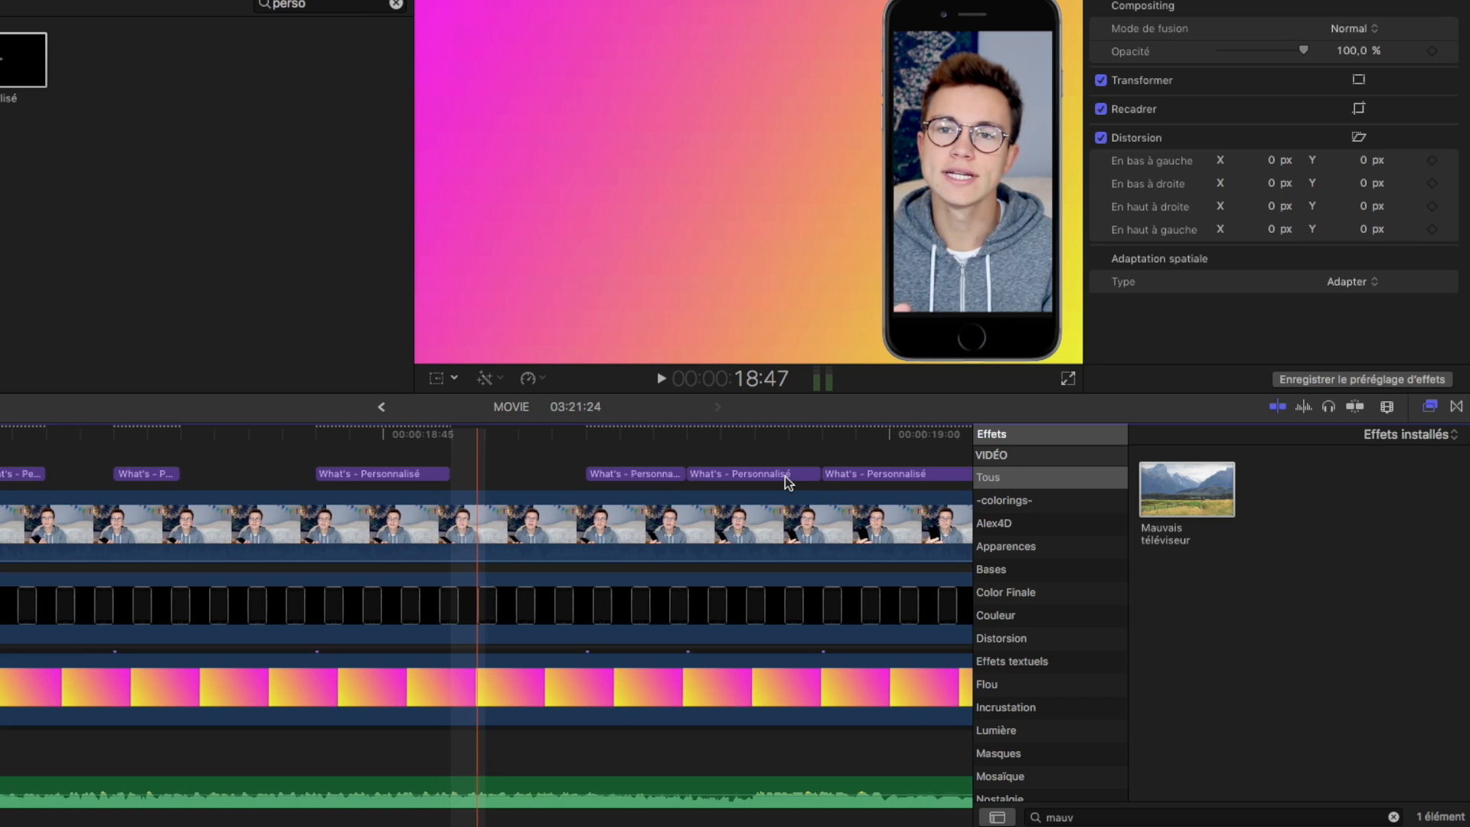
left_click(766, 476)
key("Delete")
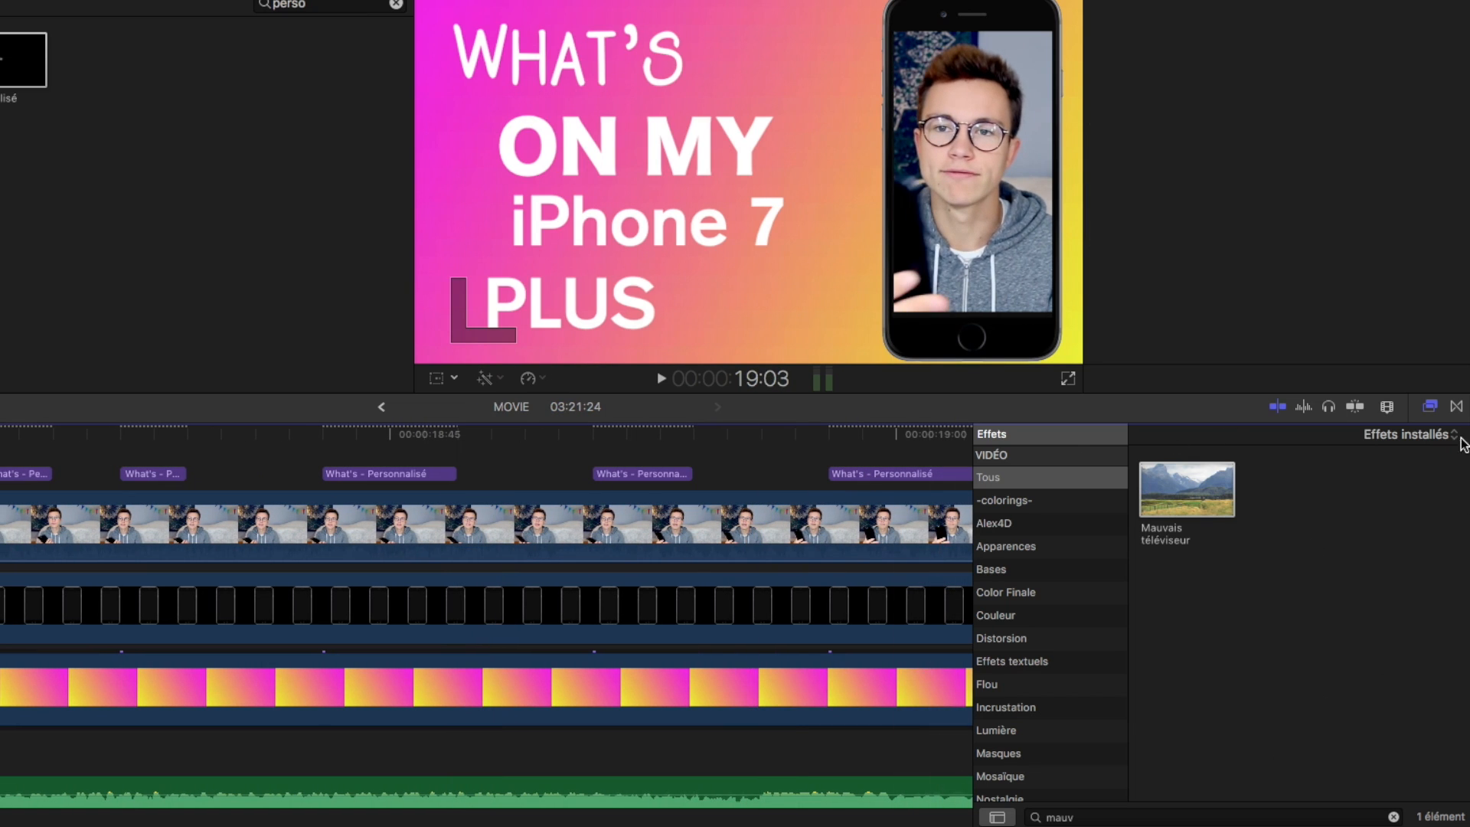
left_click(1387, 407)
left_click_drag(1406, 527, 1397, 526)
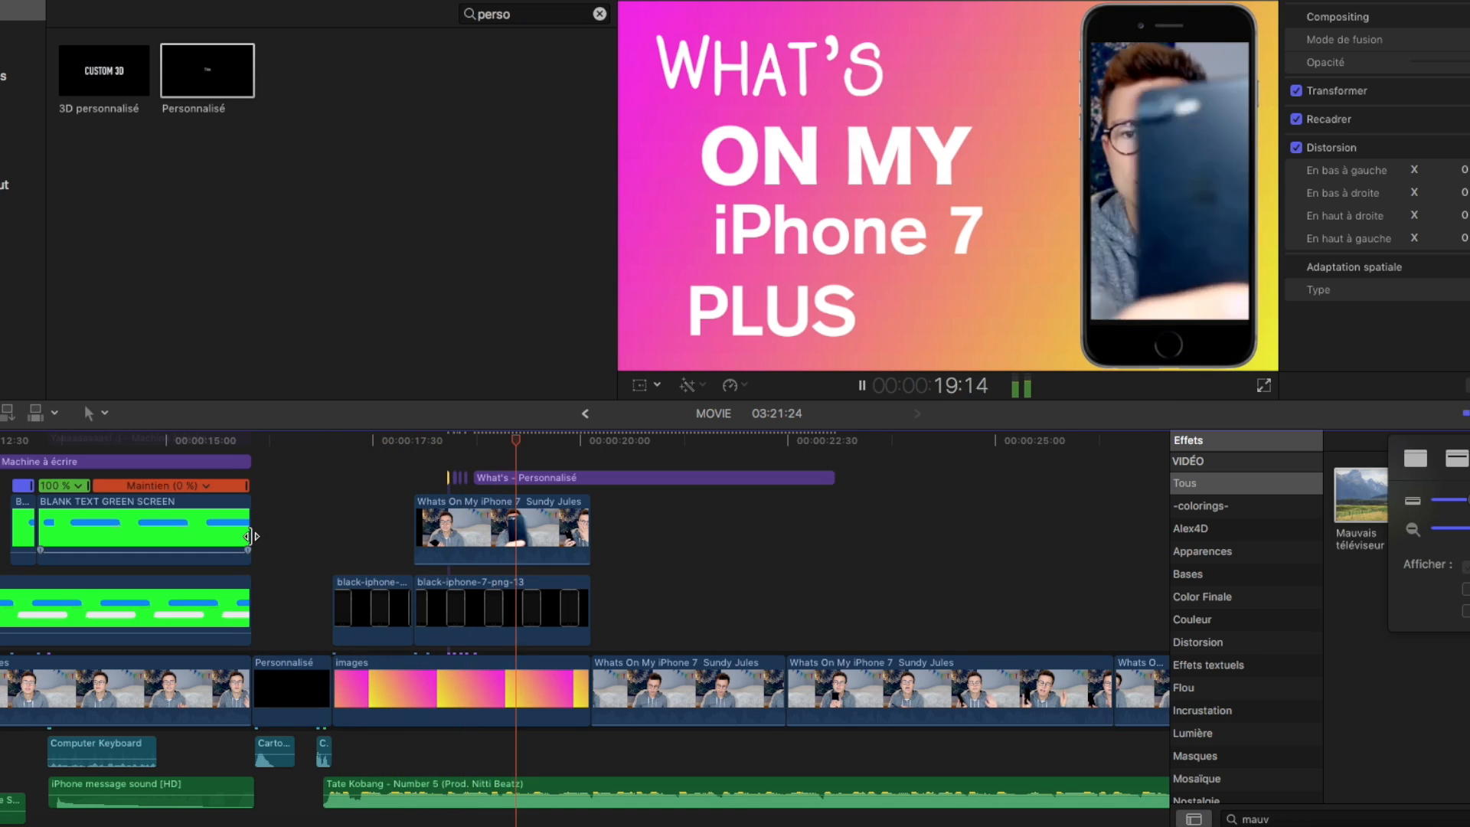
Step: Split the long title clip at 19:00 and play back the flicker
key("space")
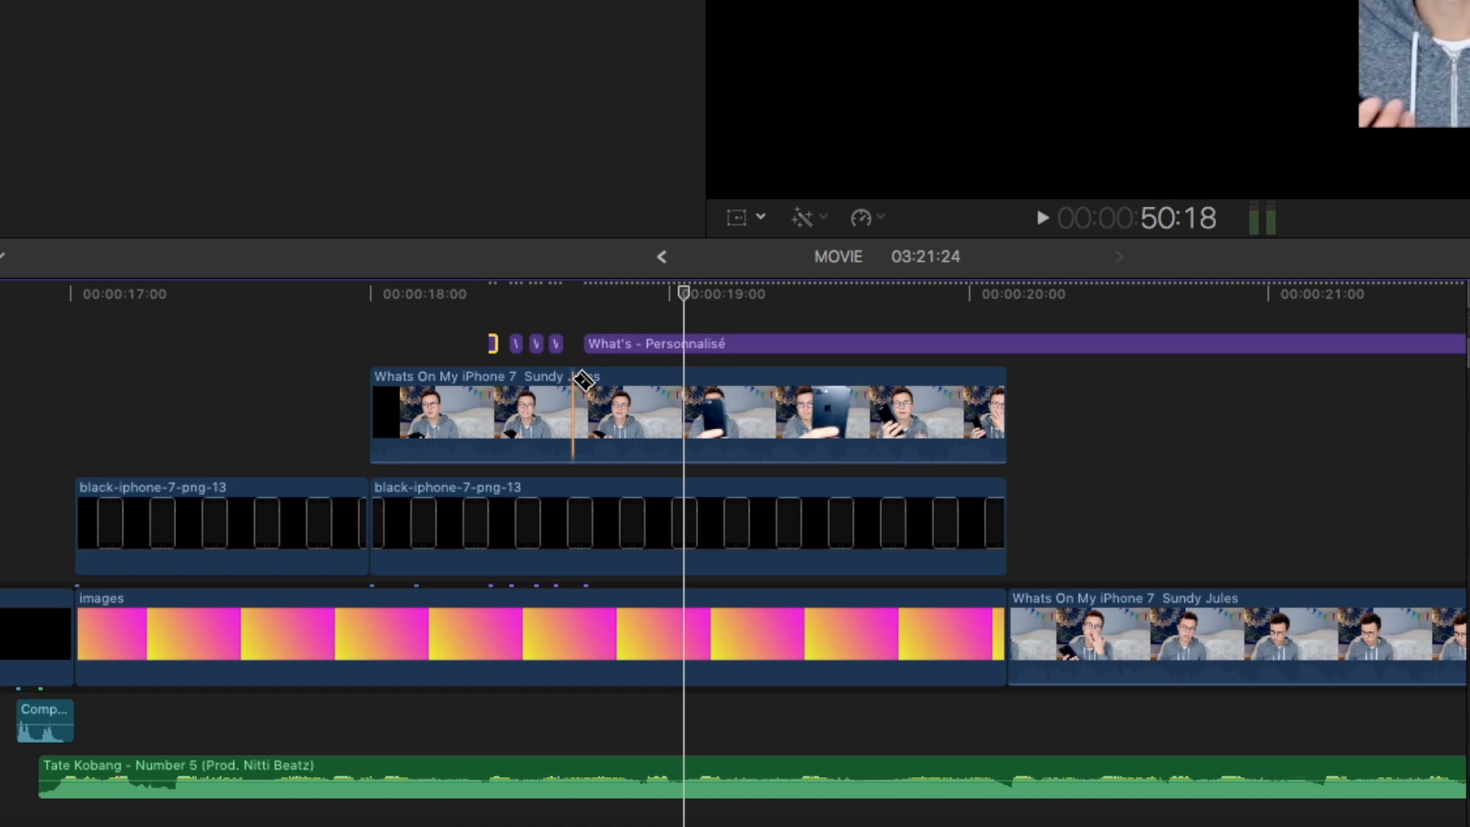
left_click(674, 344)
key("space")
key("space")
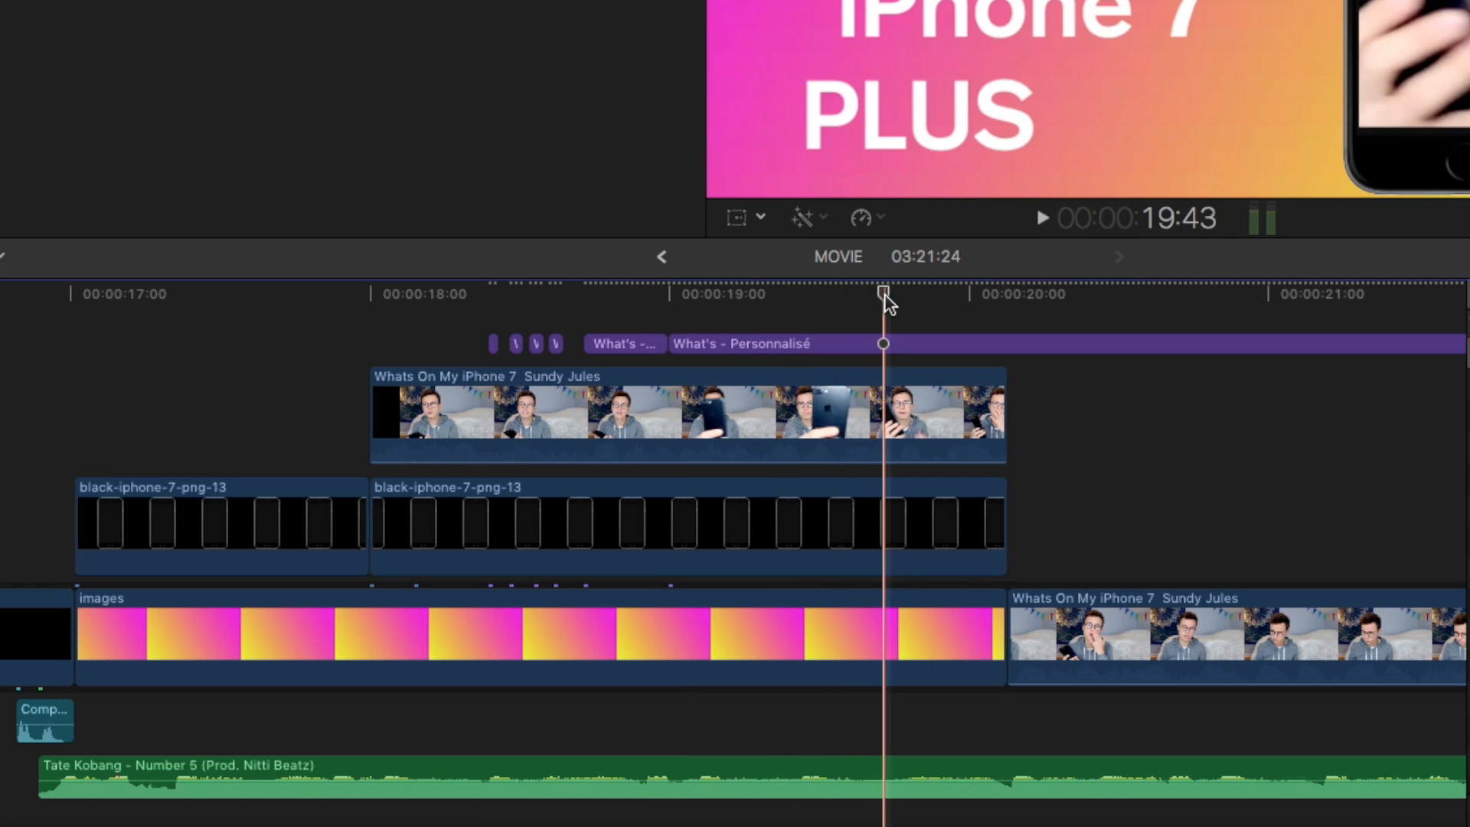
Step: Split both the long title clip and the in-phone video at about 19:27
left_click_drag(885, 294, 805, 317)
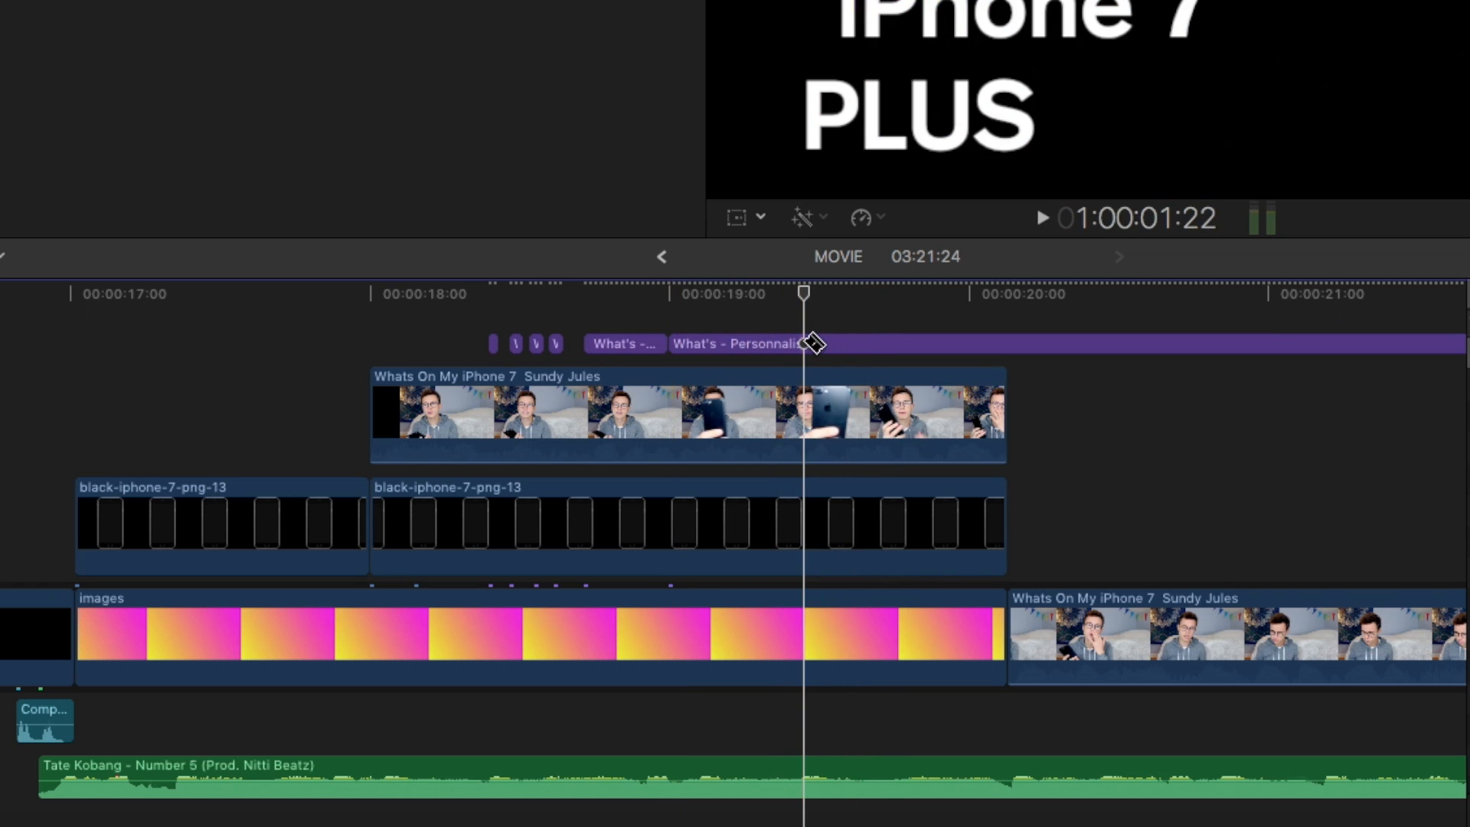
left_click(814, 344)
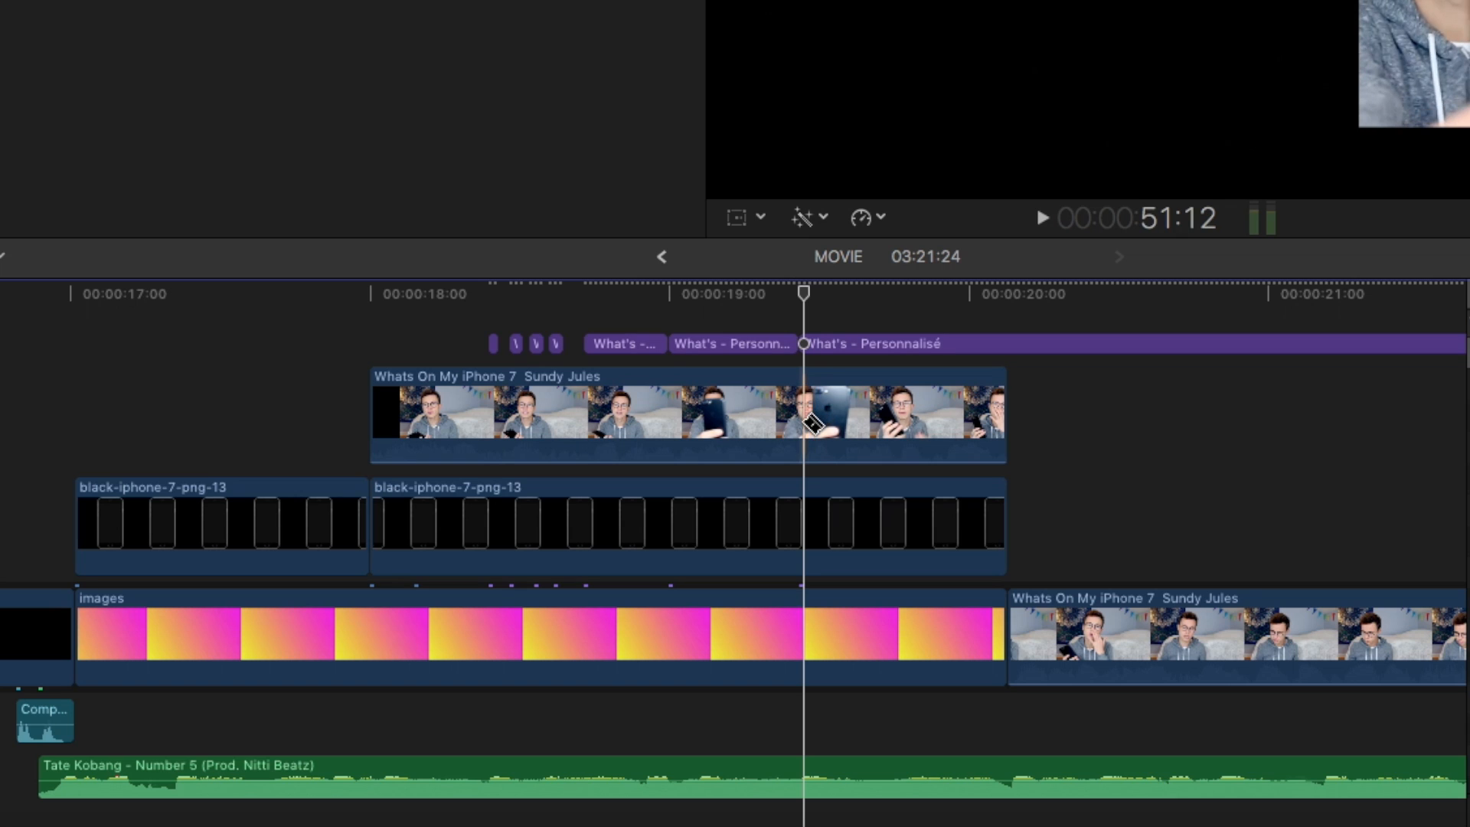
left_click(810, 419)
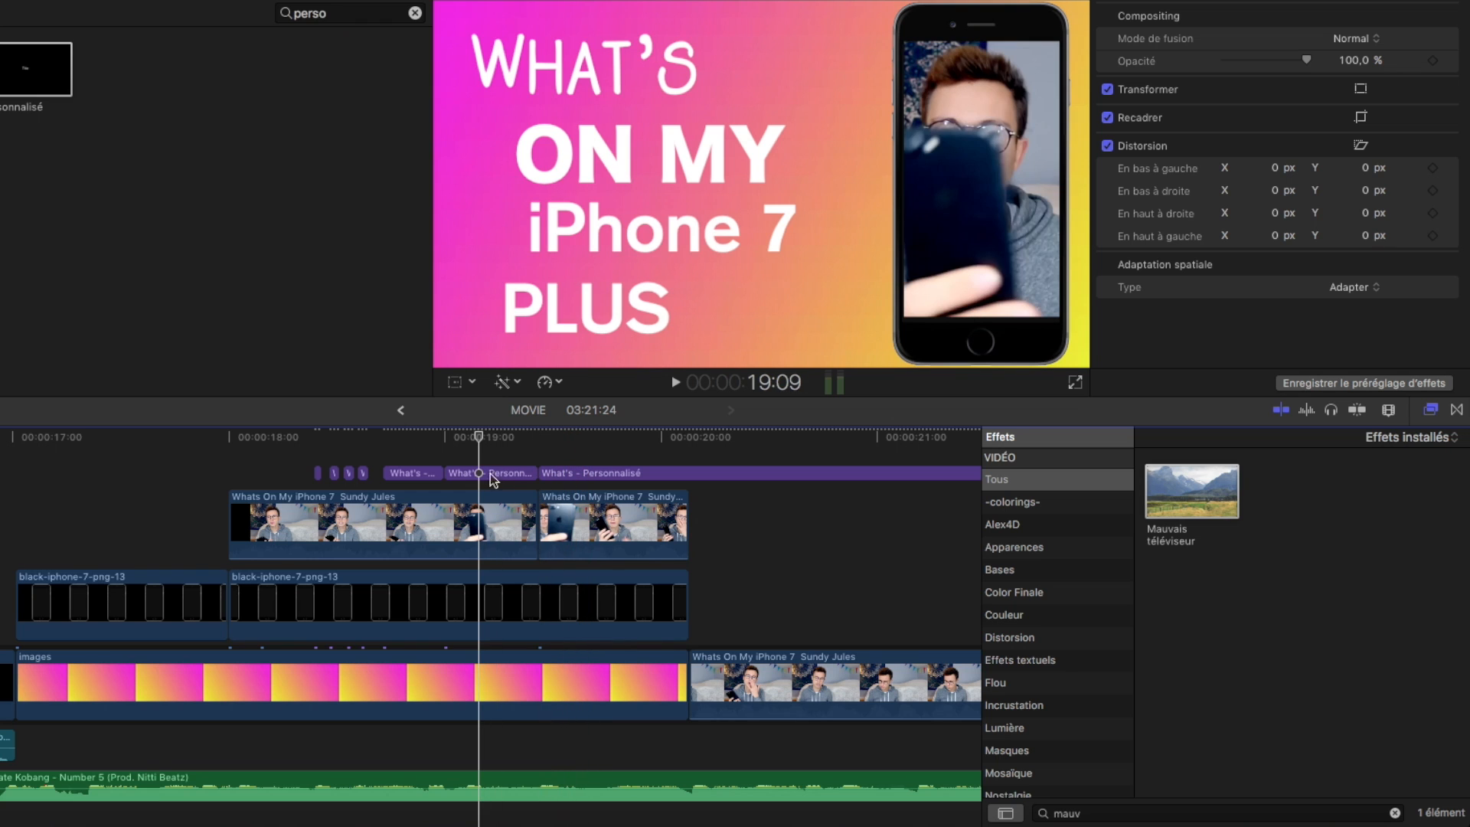
Step: Apply the Mauvais téléviseur effect to the title piece after 19:00, with Amount 5.26 and Static Type Bruit blanc (uniforme), and play it back
left_click(497, 475)
left_click_drag(1198, 490, 490, 473)
left_click_drag(1244, 62, 1229, 66)
left_click(1302, 86)
left_click(1284, 71)
left_click(1302, 86)
left_click(1298, 104)
left_click(485, 437)
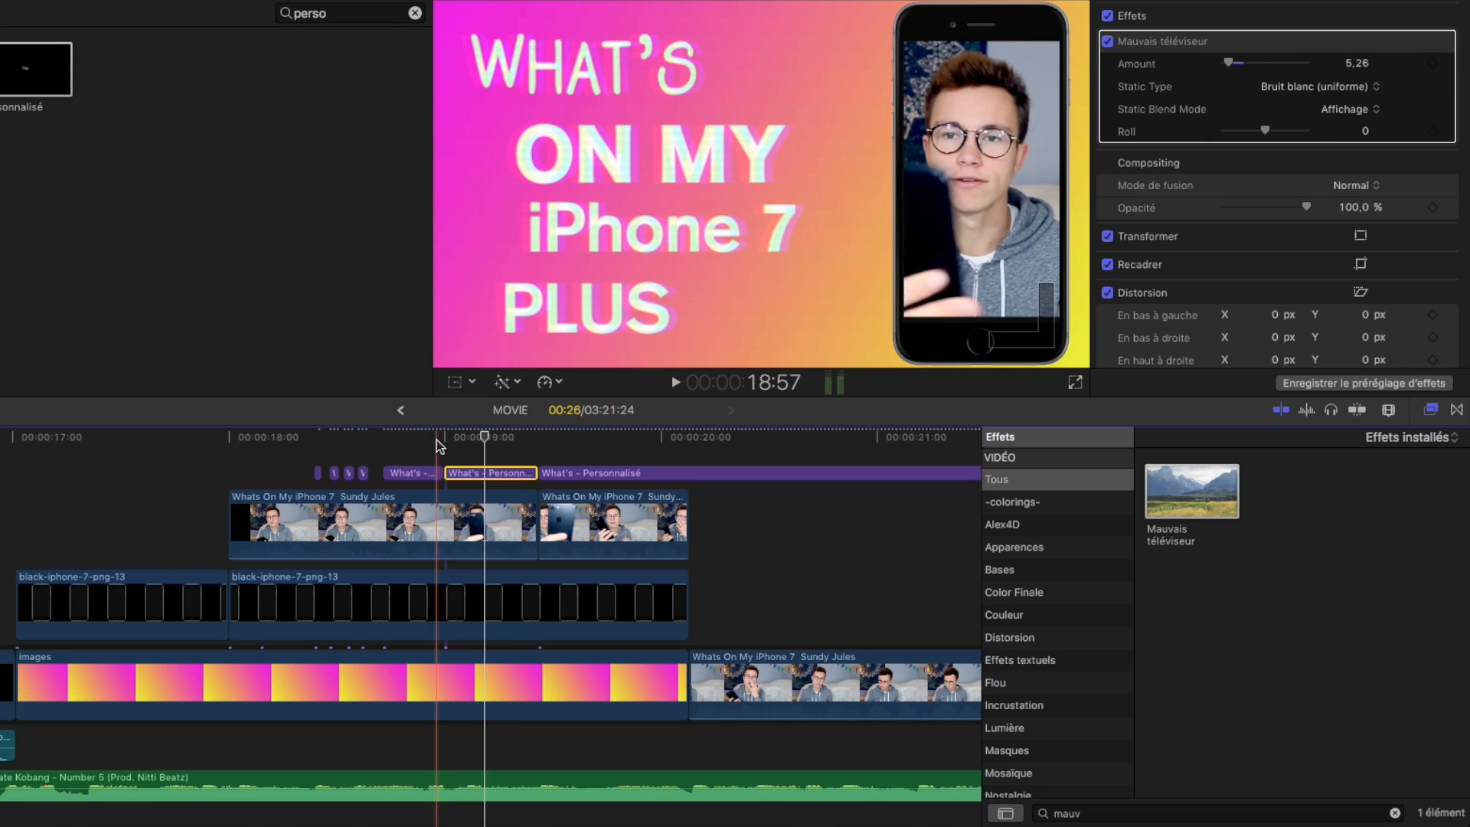
key("space")
key("space")
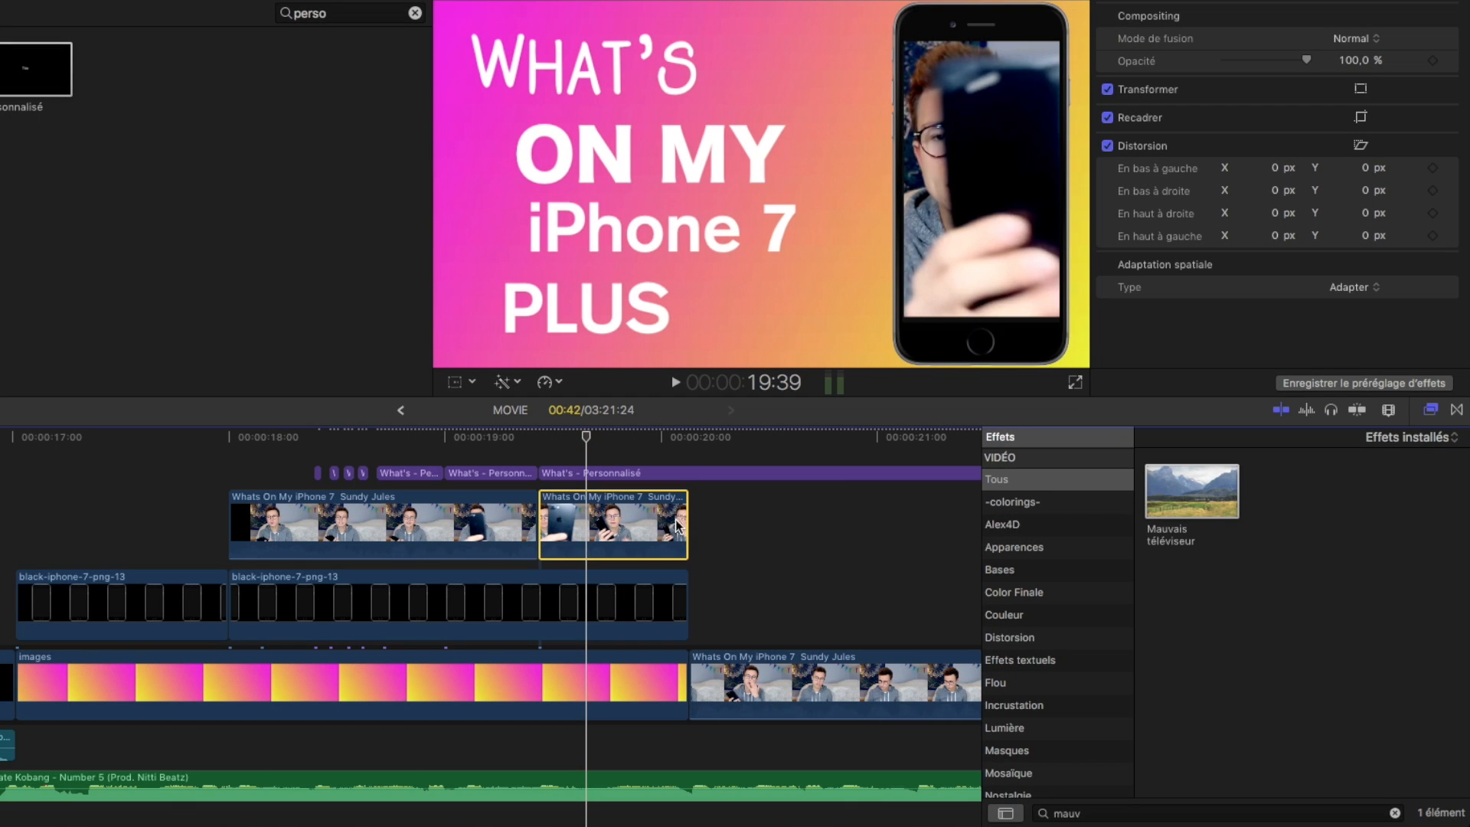
Step: Apply Mauvais téléviseur to the in-phone video's second piece, with Static Type Parasites TV, Amount 10.93 and Static Blend Mode Multiplication
left_click_drag(1191, 491, 612, 513)
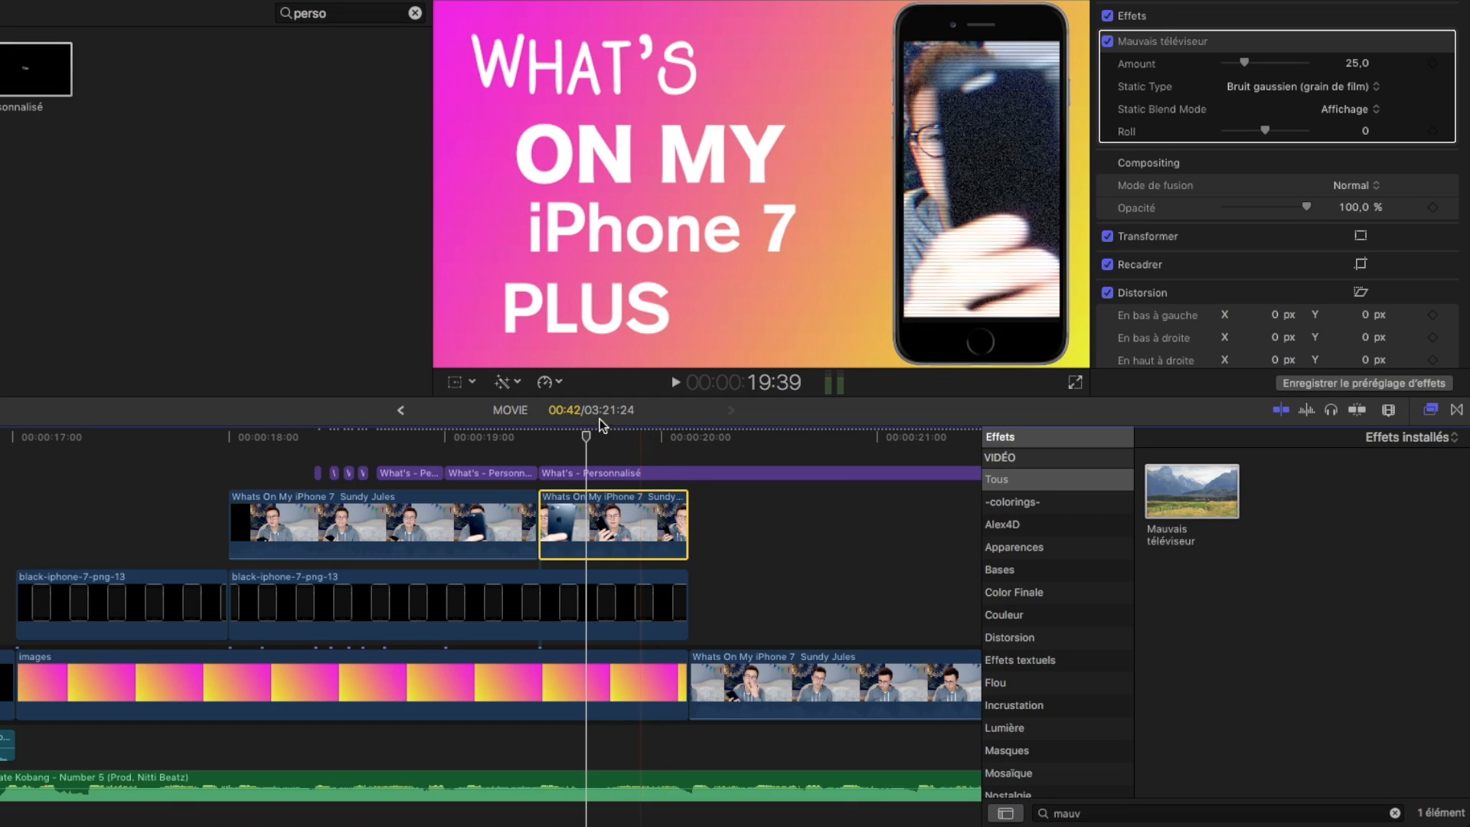
left_click(1300, 86)
left_click(1234, 168)
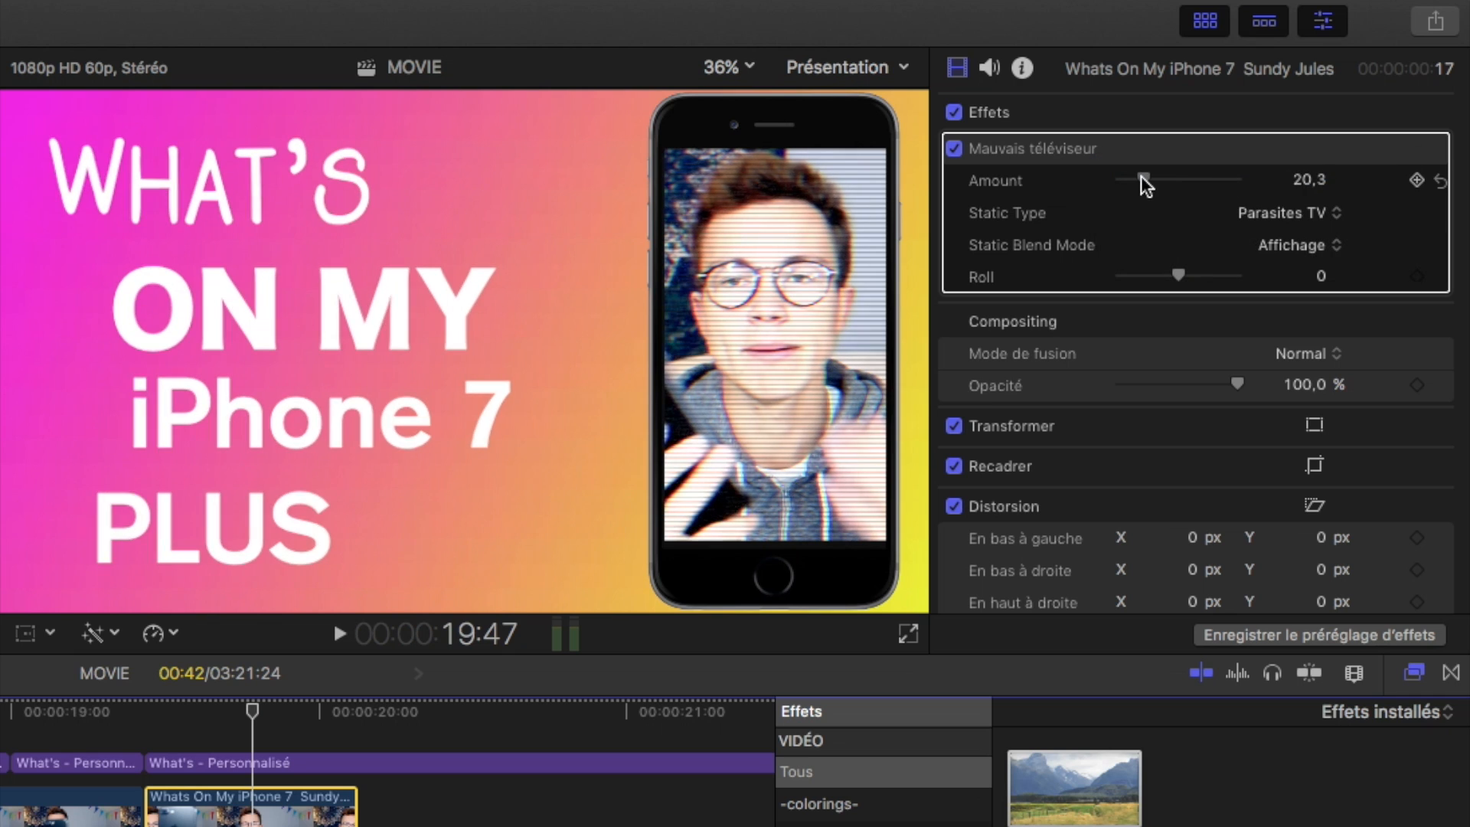
key("space")
left_click_drag(1141, 179, 1127, 179)
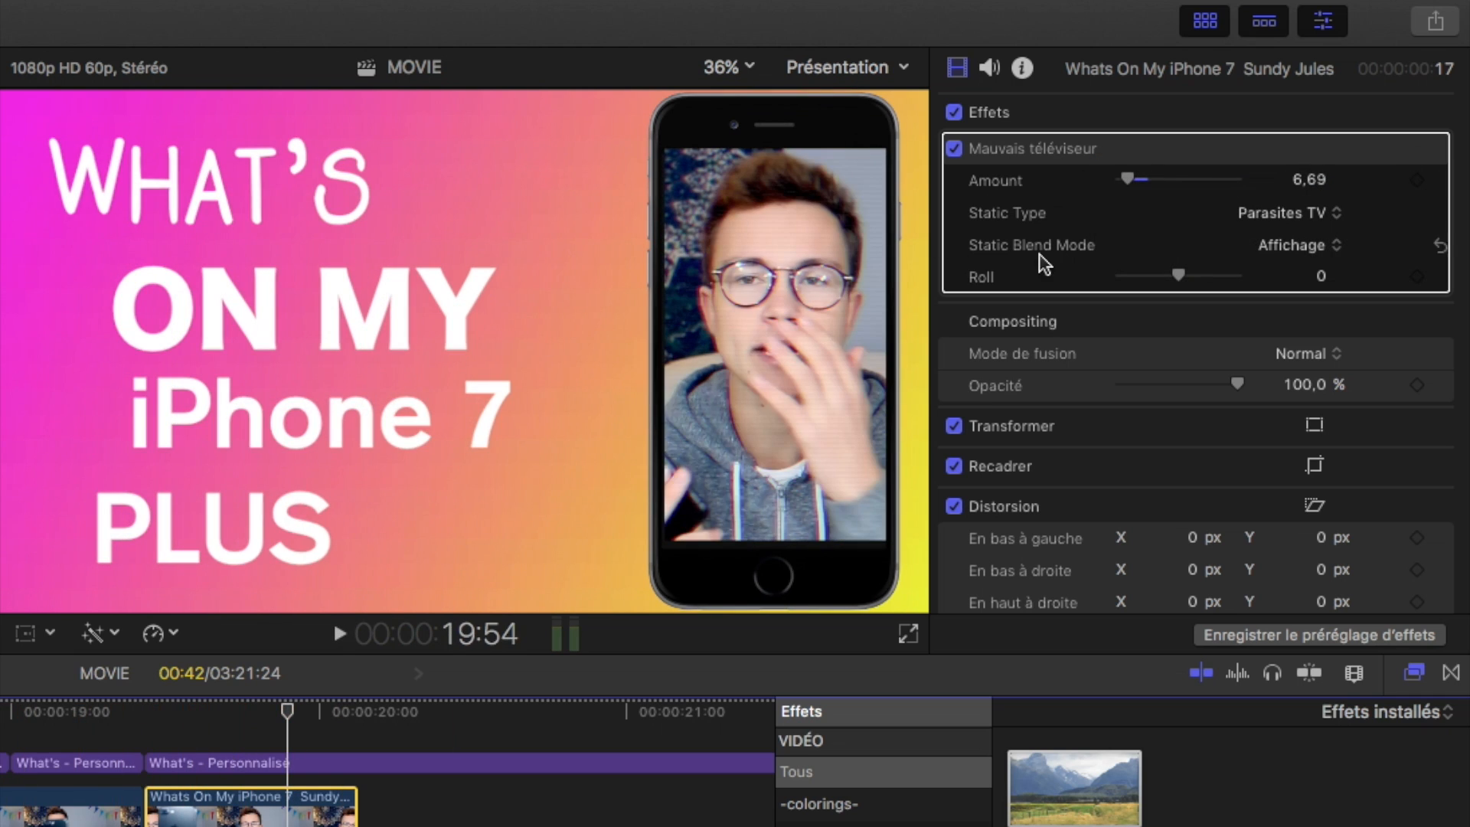
left_click_drag(1127, 179, 1133, 179)
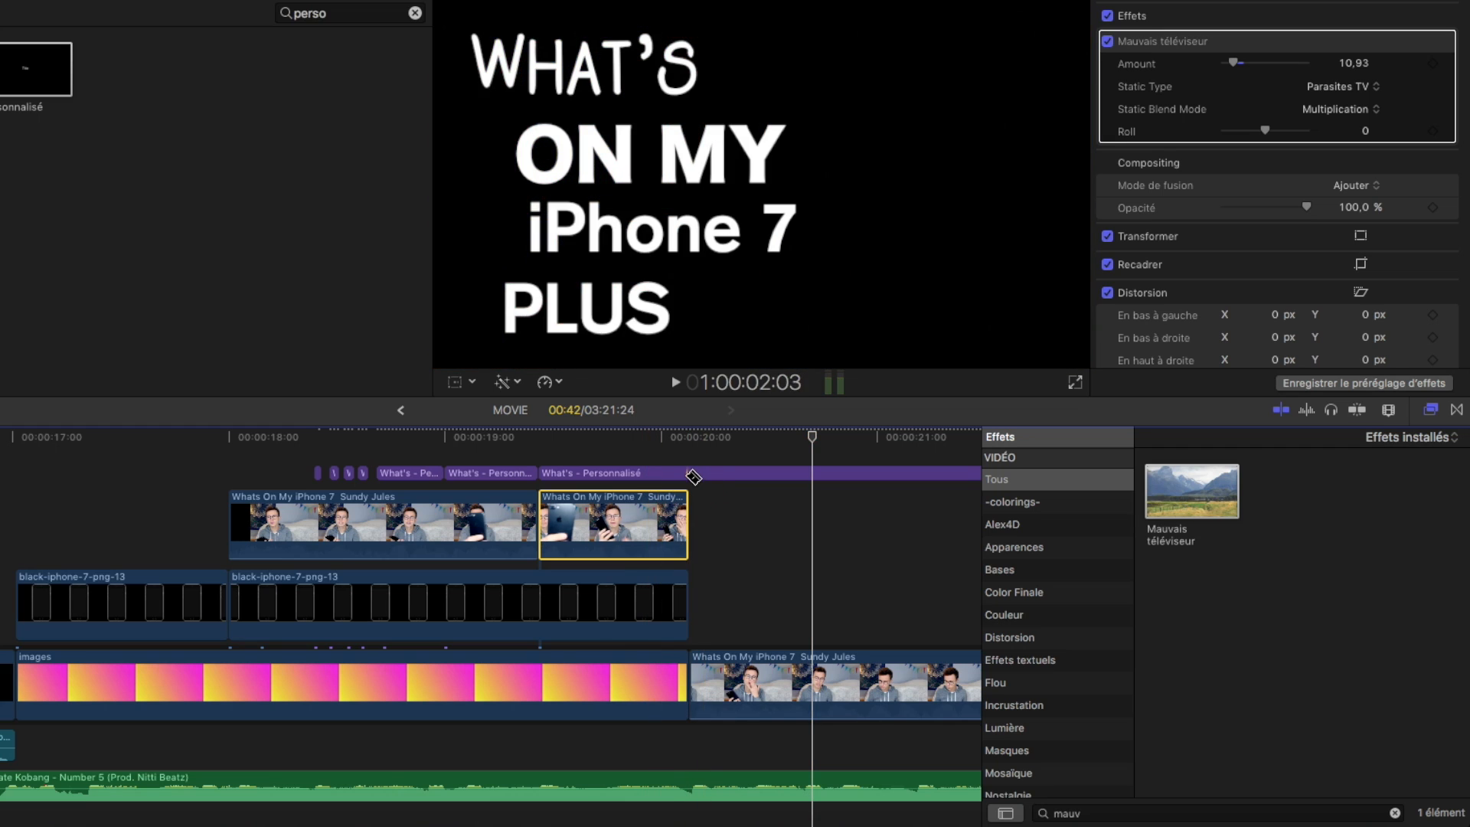
Step: Cut the title at the end of the gradient background and delete the excess
left_click(718, 472)
key("Delete")
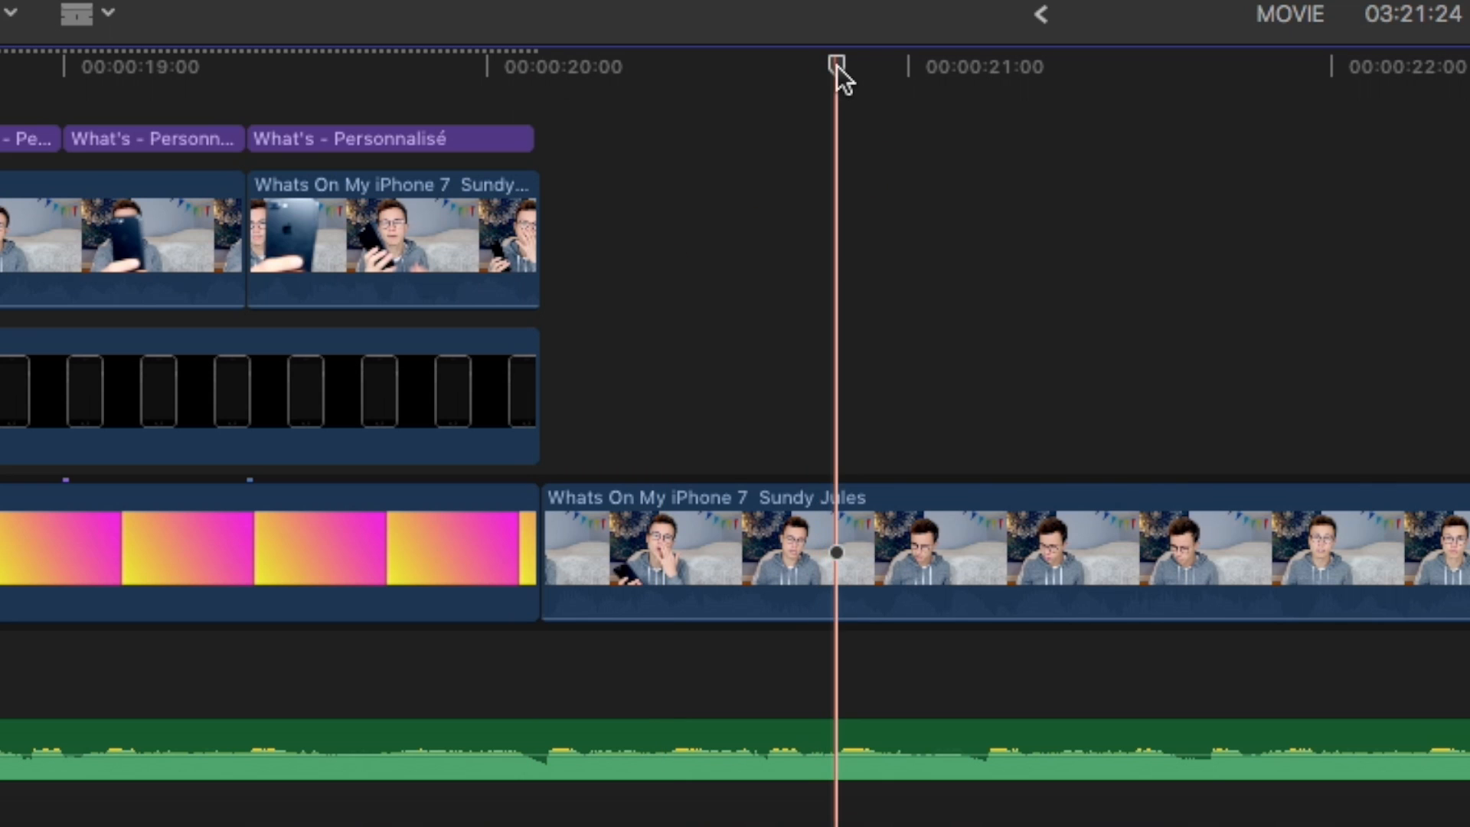
Step: Split the main video clip after the gradient on the music beats, at about 20:27 and 20:49, and play it back
key("space")
key("space")
key("b")
key("space")
key("space")
left_click_drag(870, 65, 839, 80)
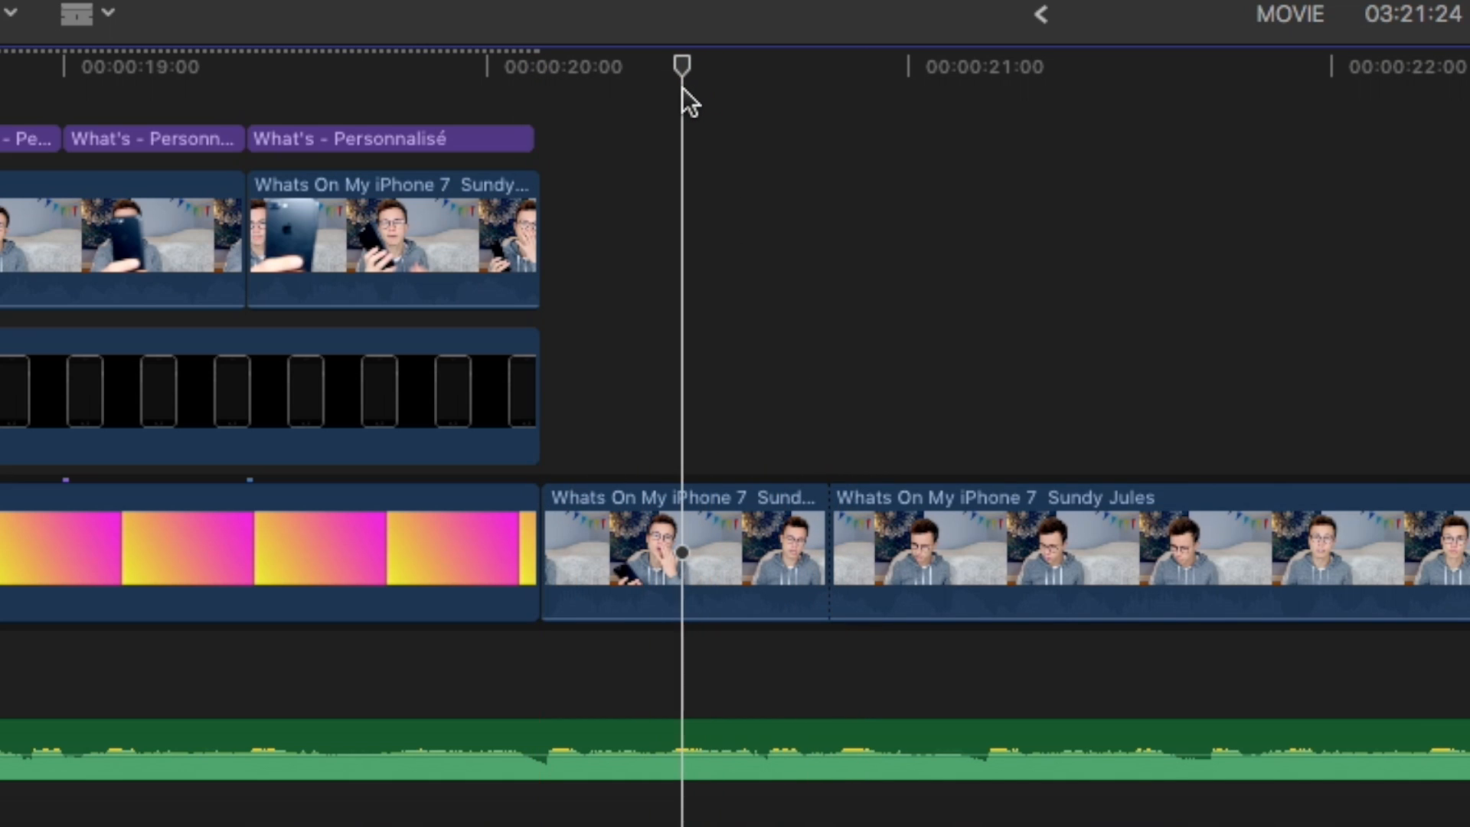
left_click_drag(682, 87, 674, 99)
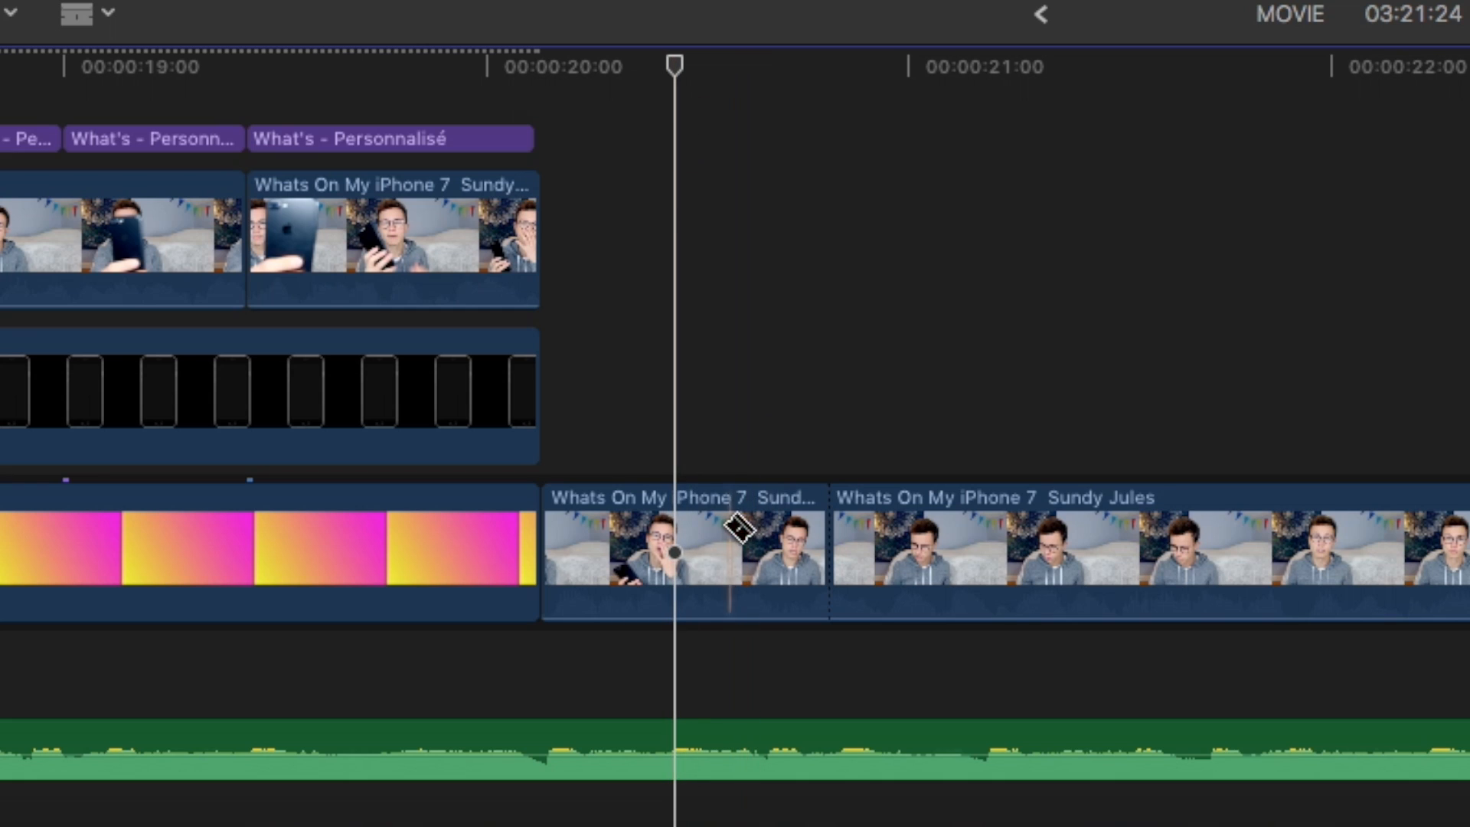
key("space")
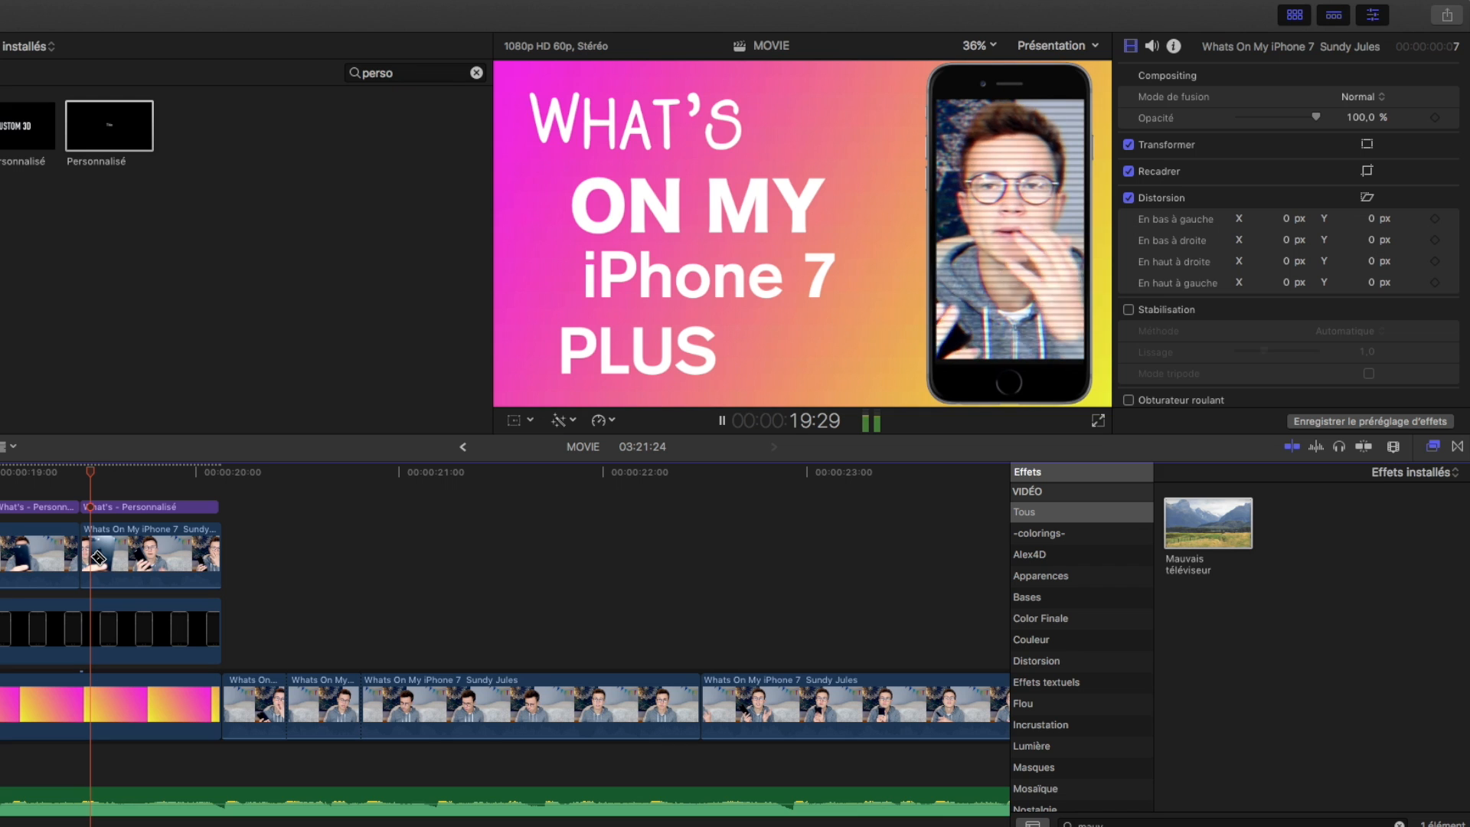
key("space")
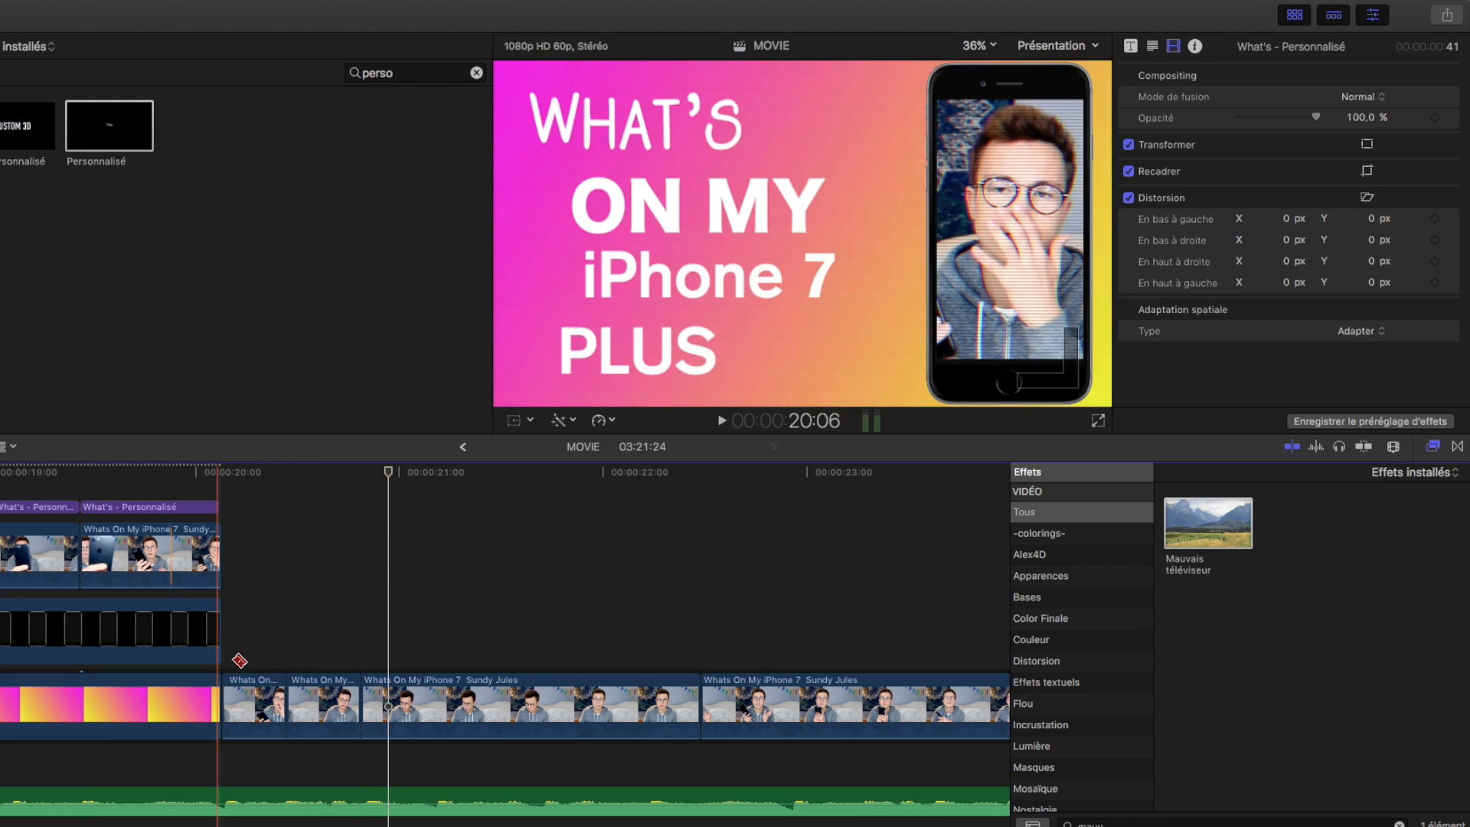
Step: Stack a later clip of the video above the main footage and shift it to about 21:39
key("a")
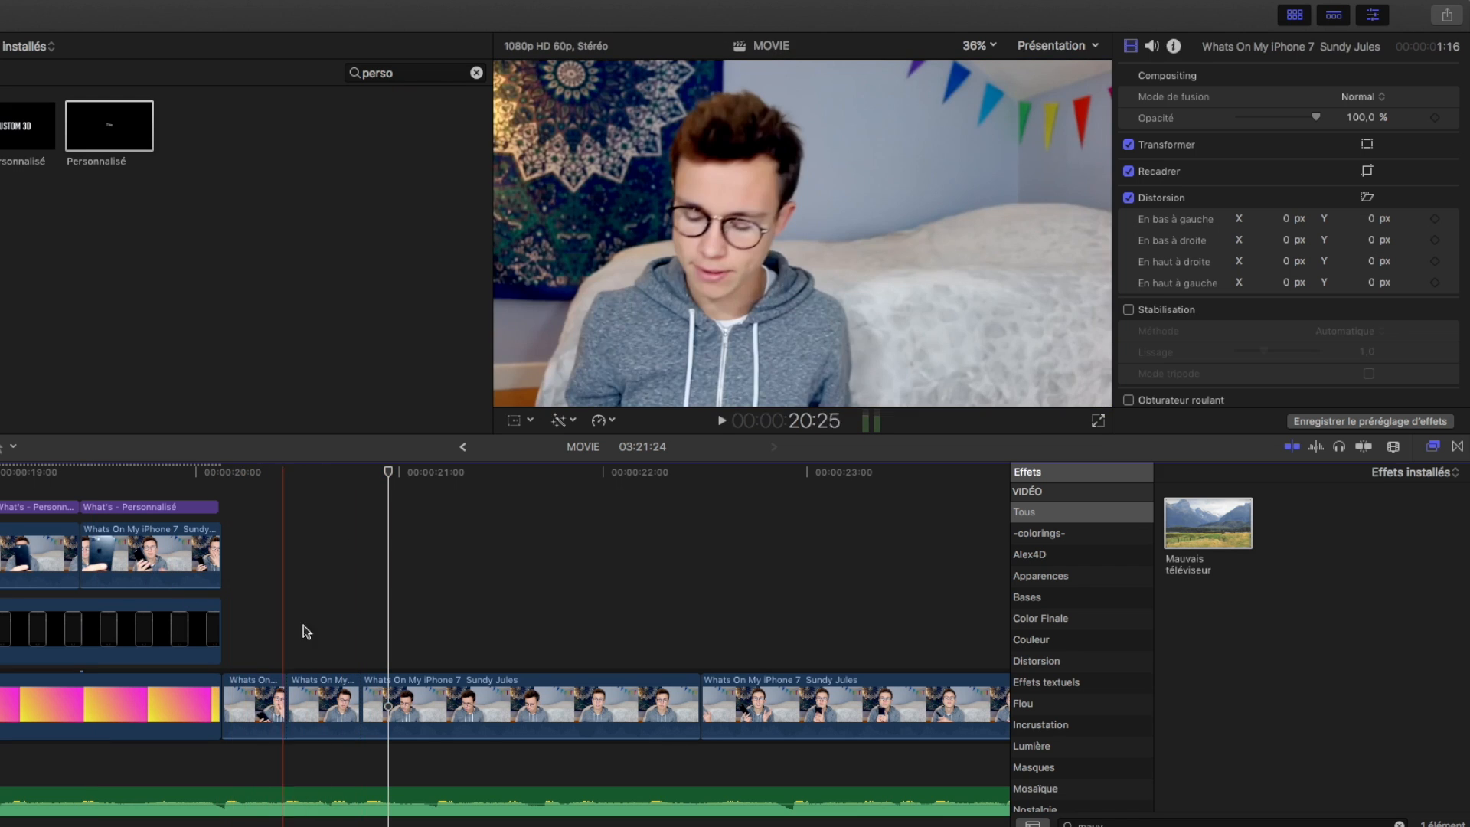
left_click_drag(388, 473, 271, 549)
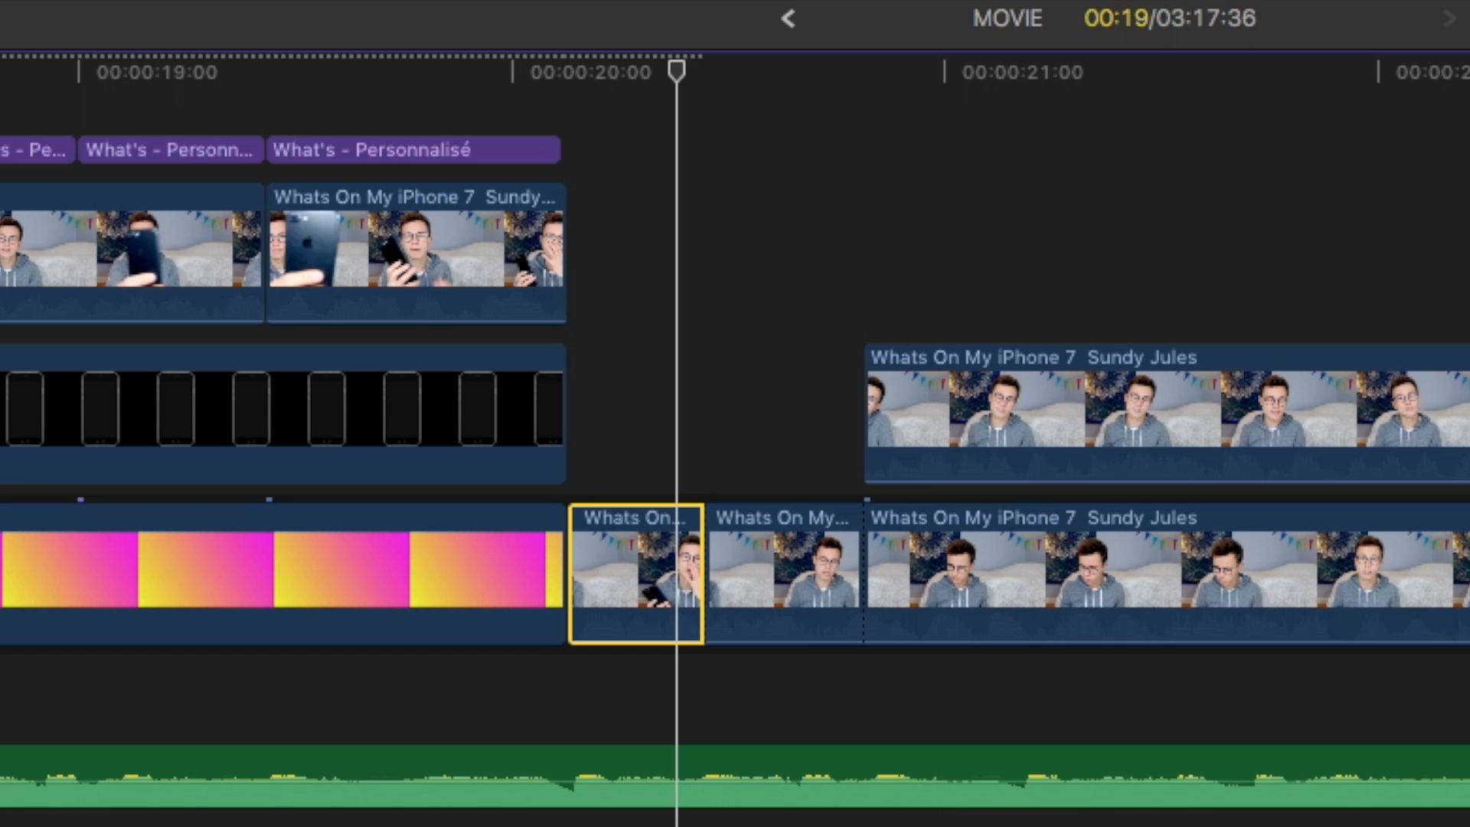
left_click_drag(917, 407, 1300, 351)
Step: Flip the second short piece of the main video horizontally with Transform
left_click(761, 550)
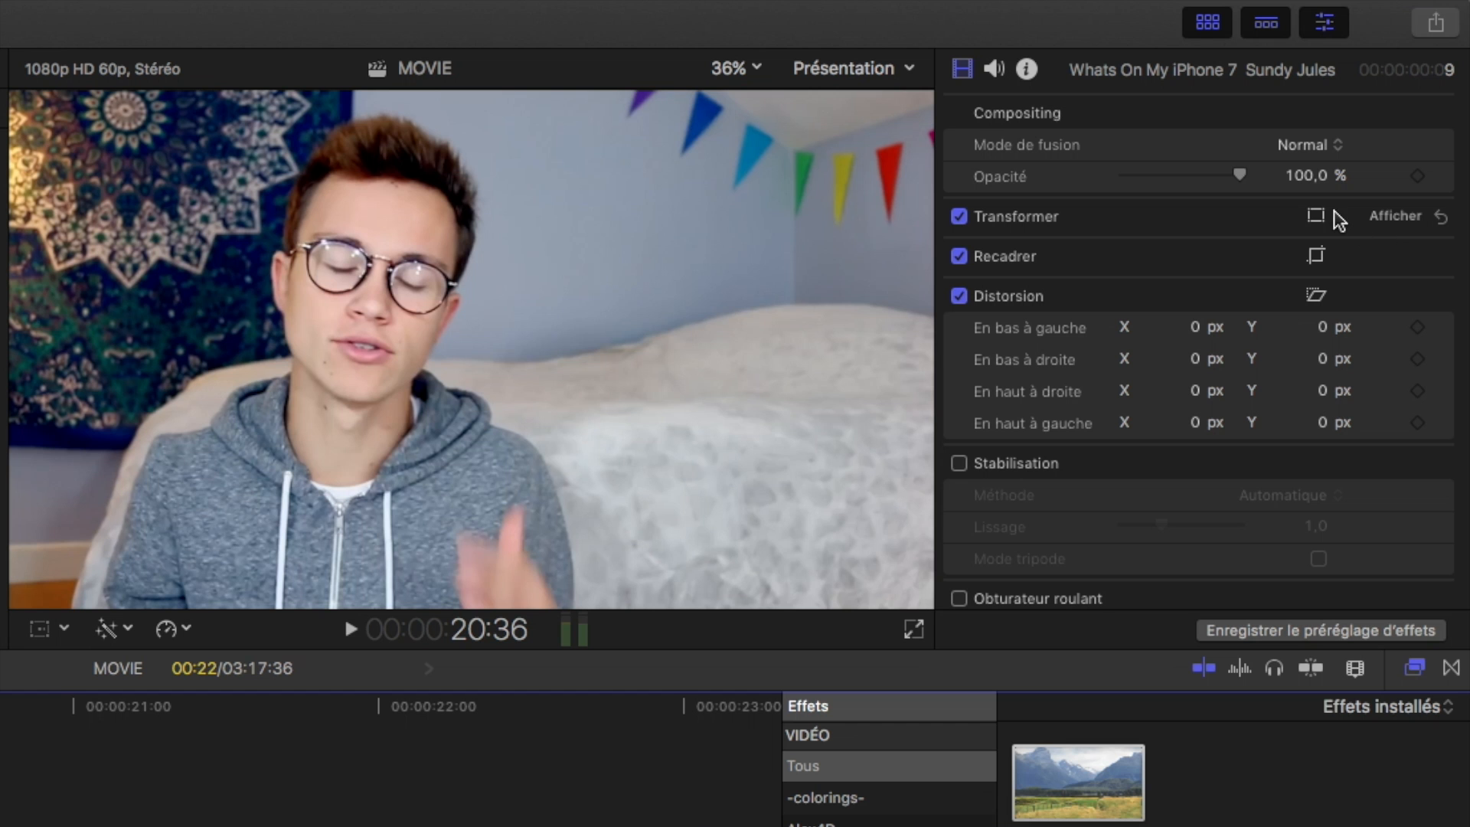
left_click(1316, 215)
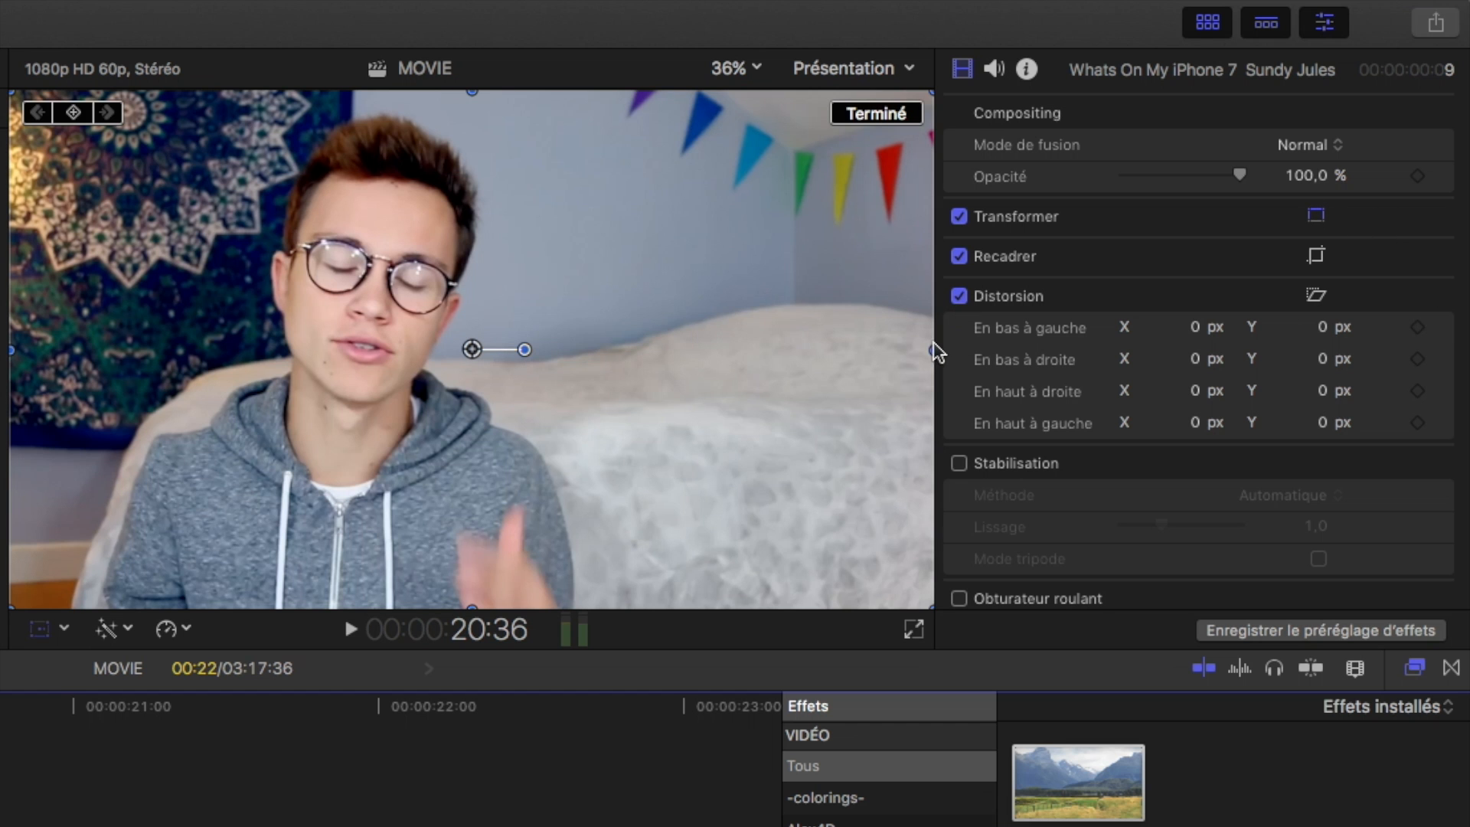
left_click_drag(934, 351, 9, 369)
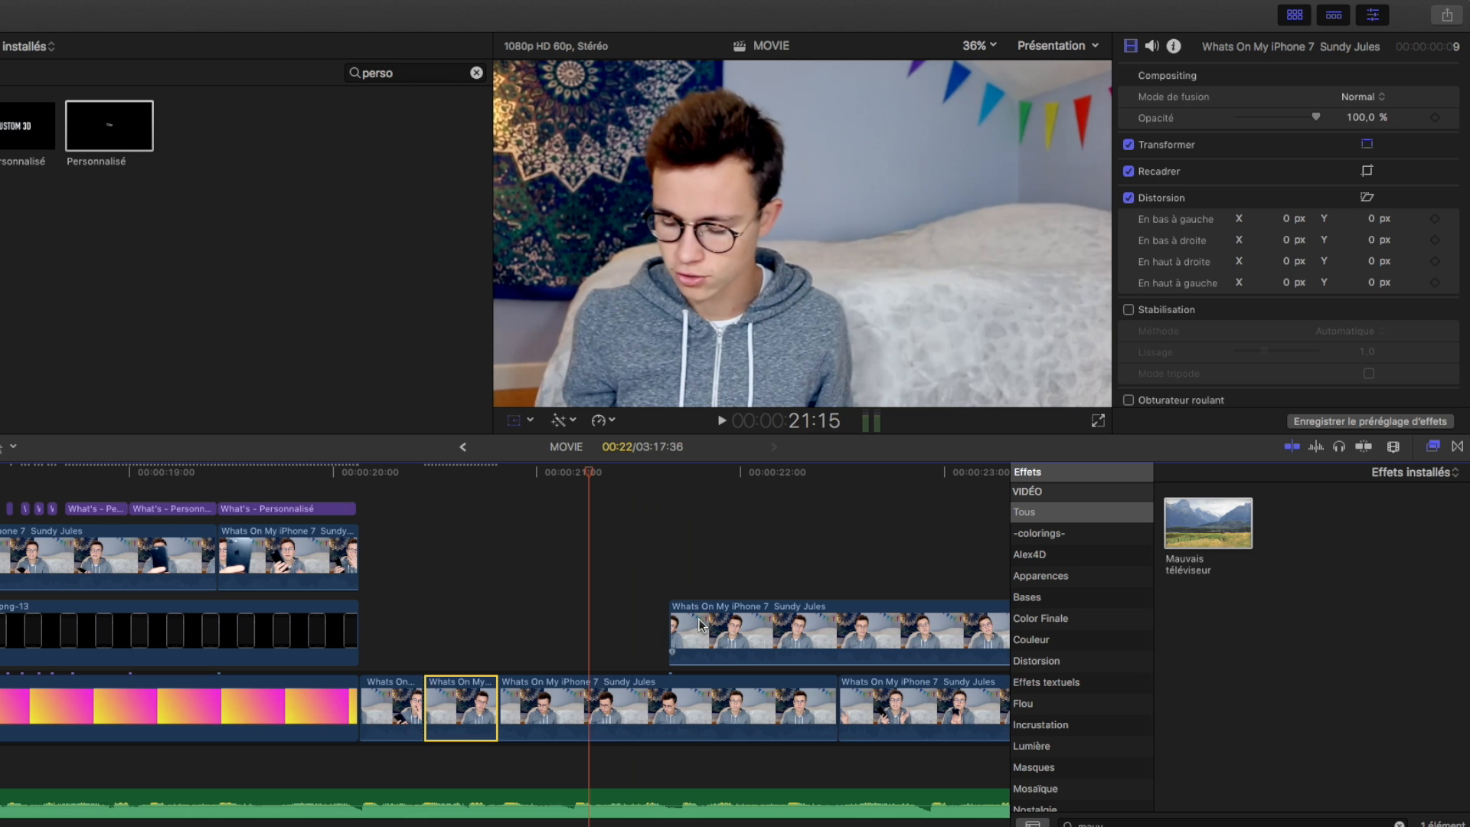
Step: Move the overlay video clip back to about 20:49 and crop its left and right sides
left_click_drag(702, 619, 546, 619)
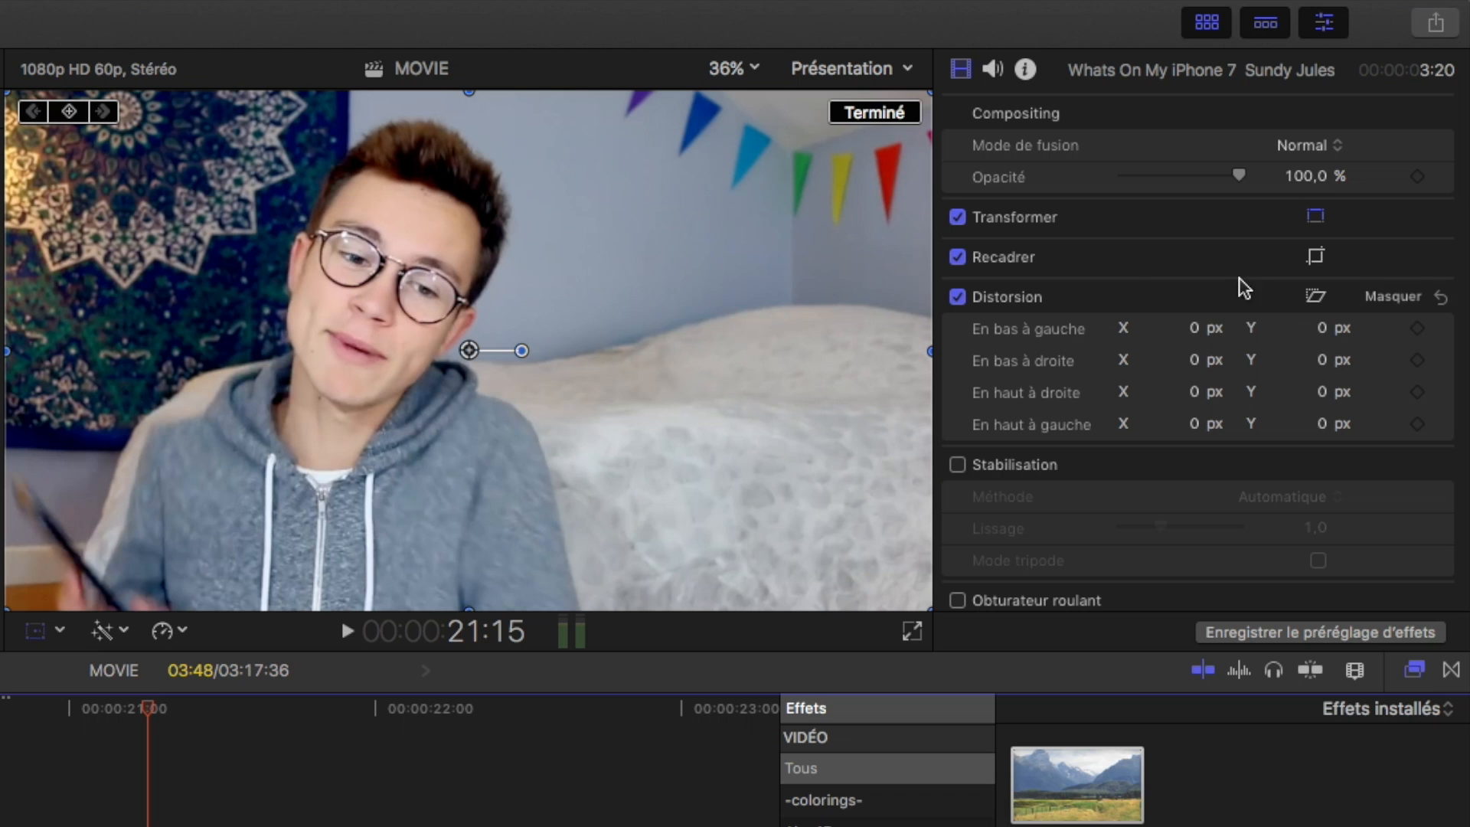
left_click(1316, 256)
left_click_drag(933, 356, 539, 340)
left_click_drag(3, 351, 26, 351)
left_click(874, 113)
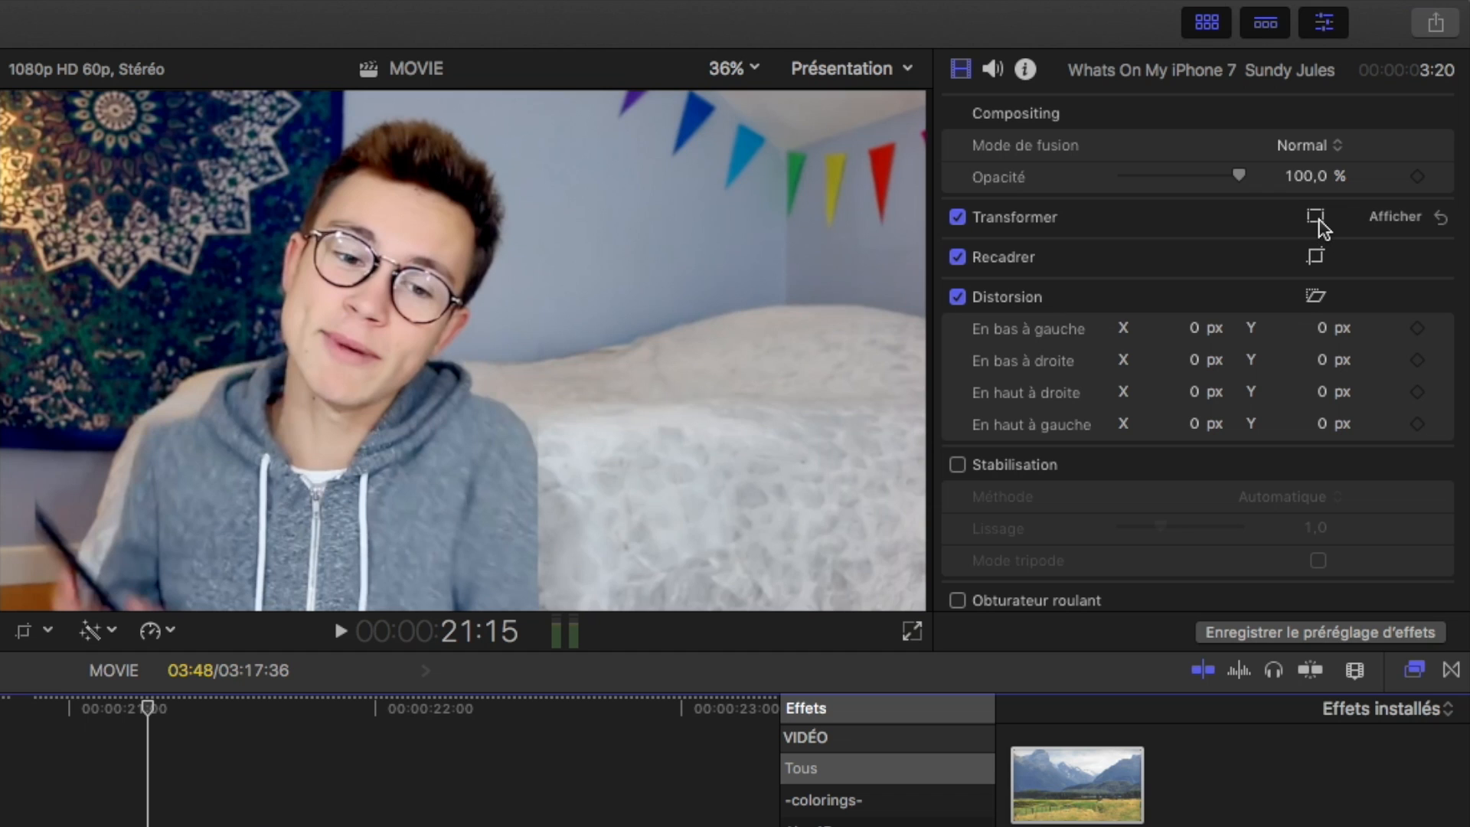
Step: Arrange a split screen with the overlay at about X 812 px, cropped to the frame's middle, and the main clip shifted left
left_click(1315, 217)
left_click_drag(463, 349, 857, 351)
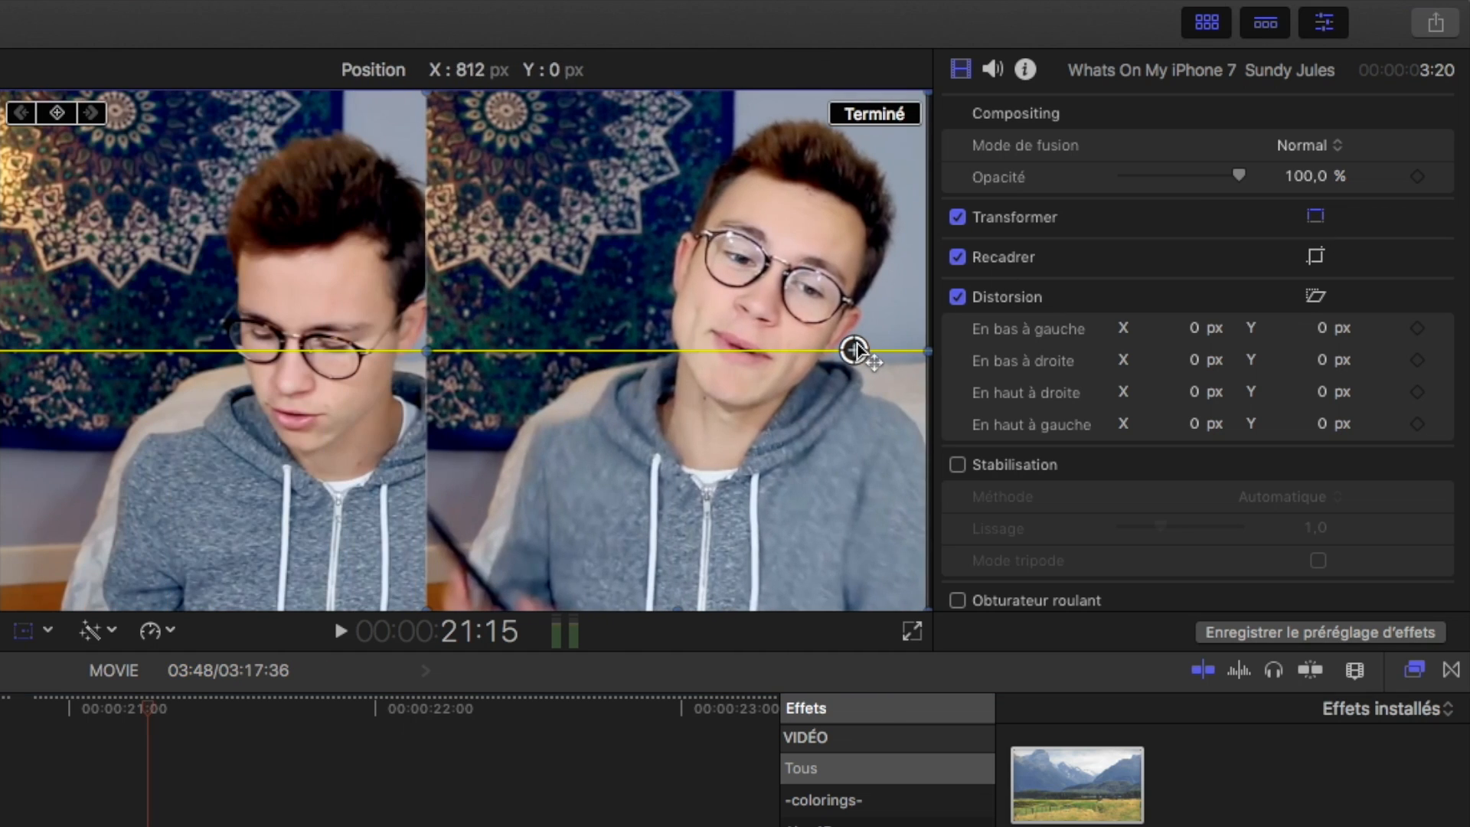
key("shift+c")
left_click_drag(433, 350, 481, 361)
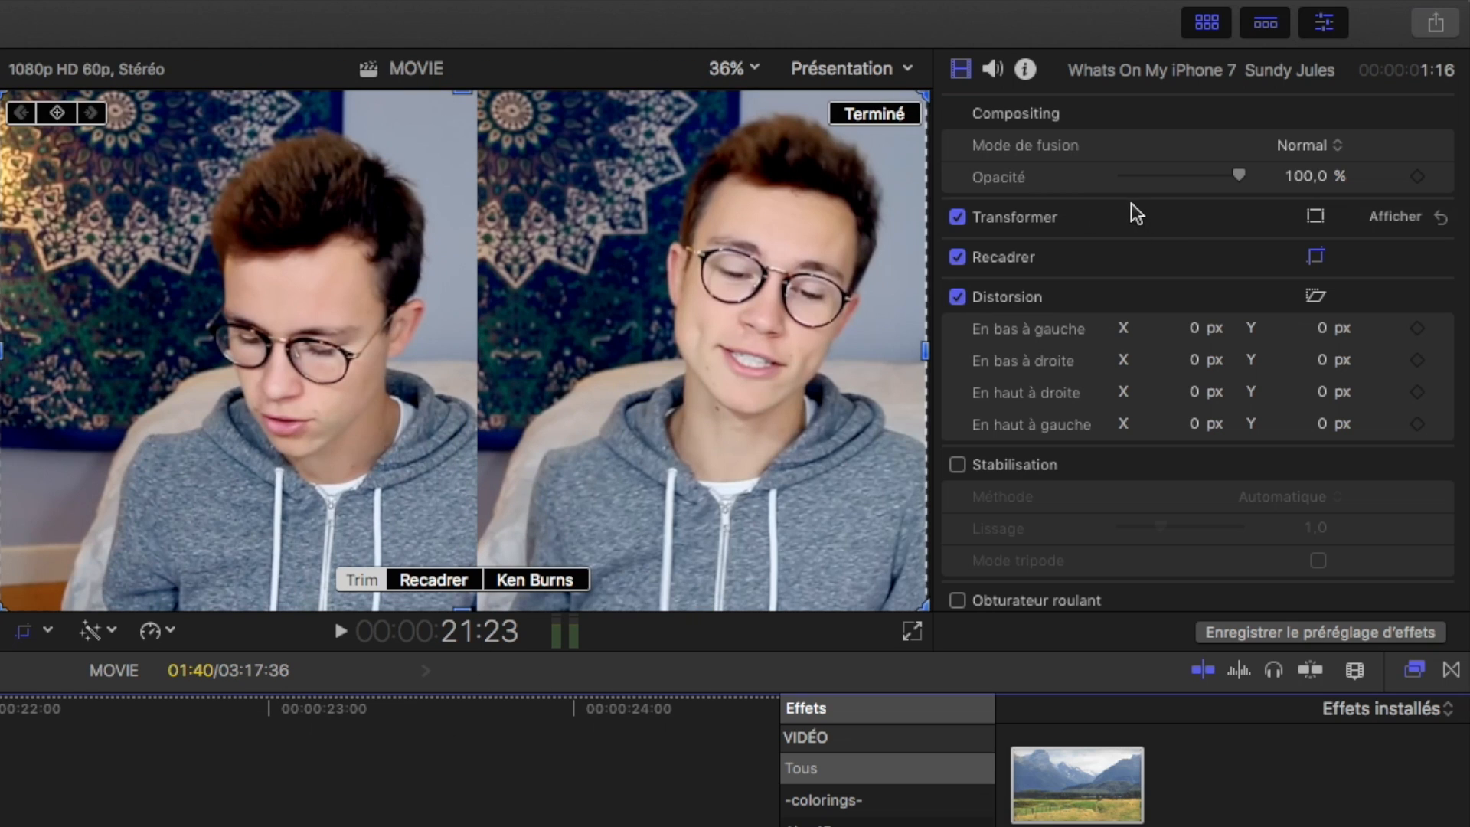
left_click(1323, 219)
left_click_drag(465, 348, 398, 351)
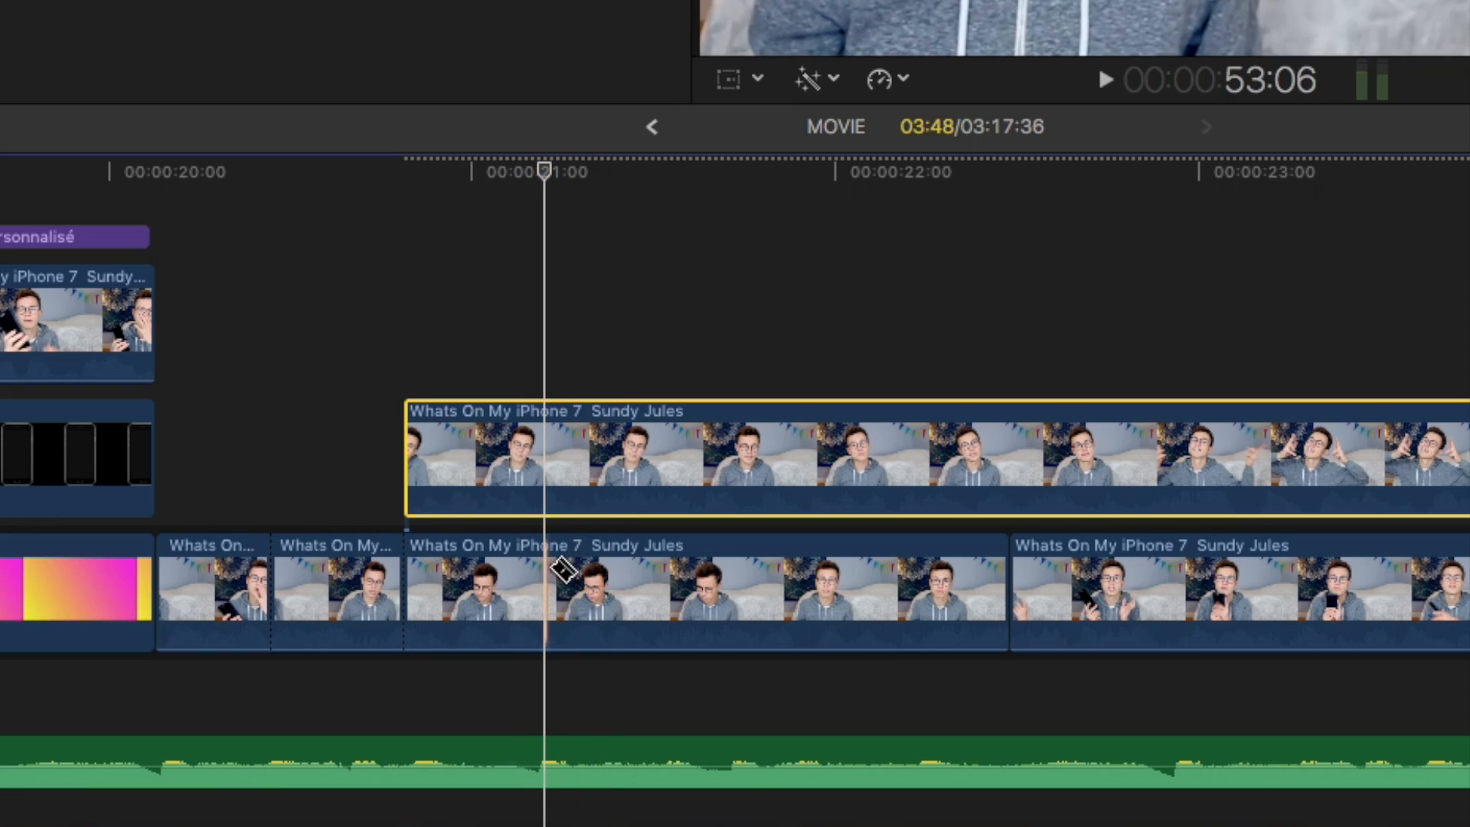
Step: Split the split-screen clips on the music beats, the main clip at about 21:12 and the overlay at about 21:35 and 22:14
key("space")
key("space")
key("space")
key("space")
left_click(684, 435)
key("space")
key("space")
left_click(935, 204)
left_click(921, 436)
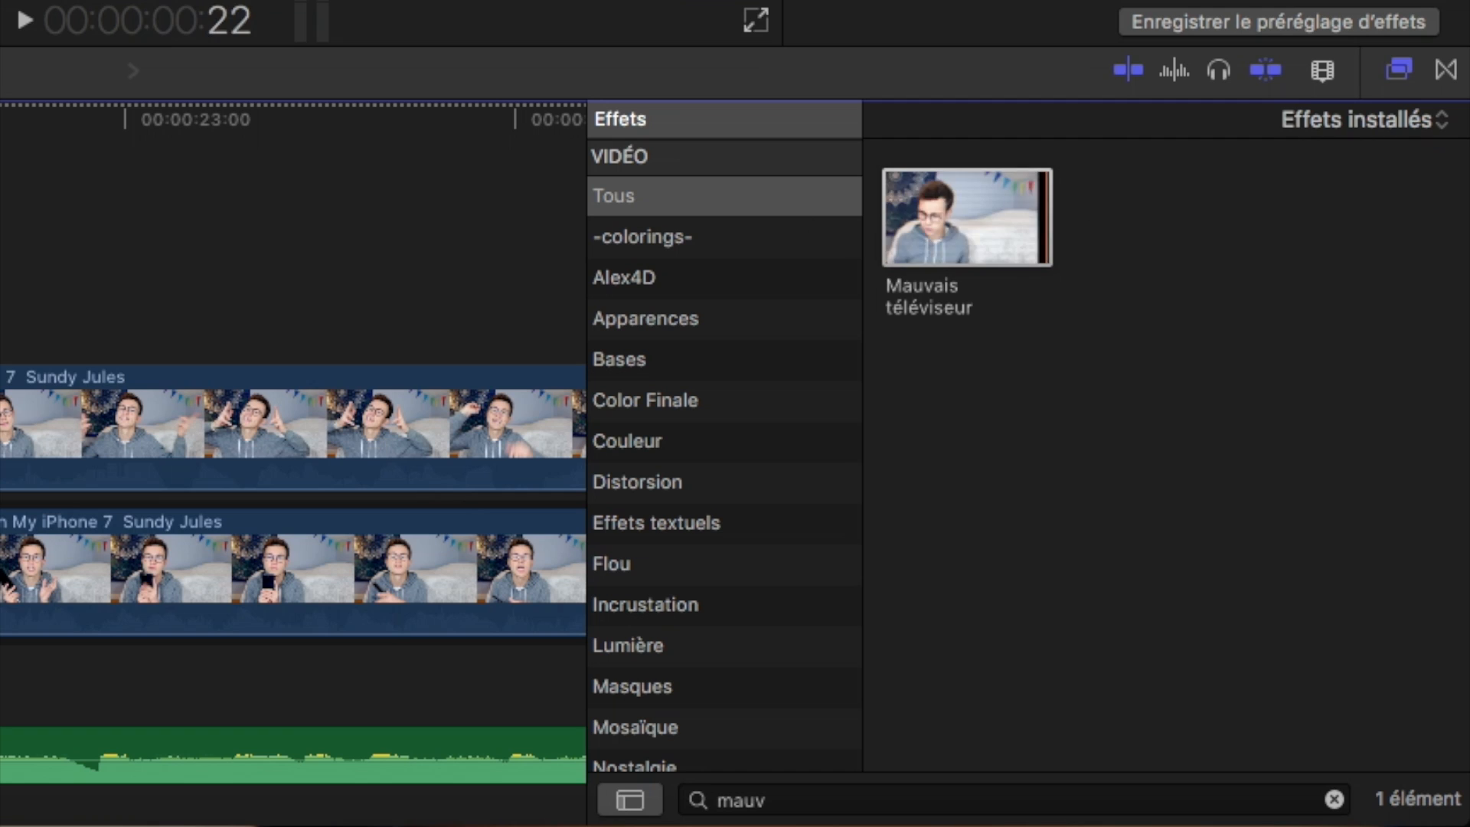
Step: Apply Mauvais téléviseur to the first main piece of the split screen, with Static Type Parasites TV and Amount 9.21
left_click_drag(967, 218, 304, 694)
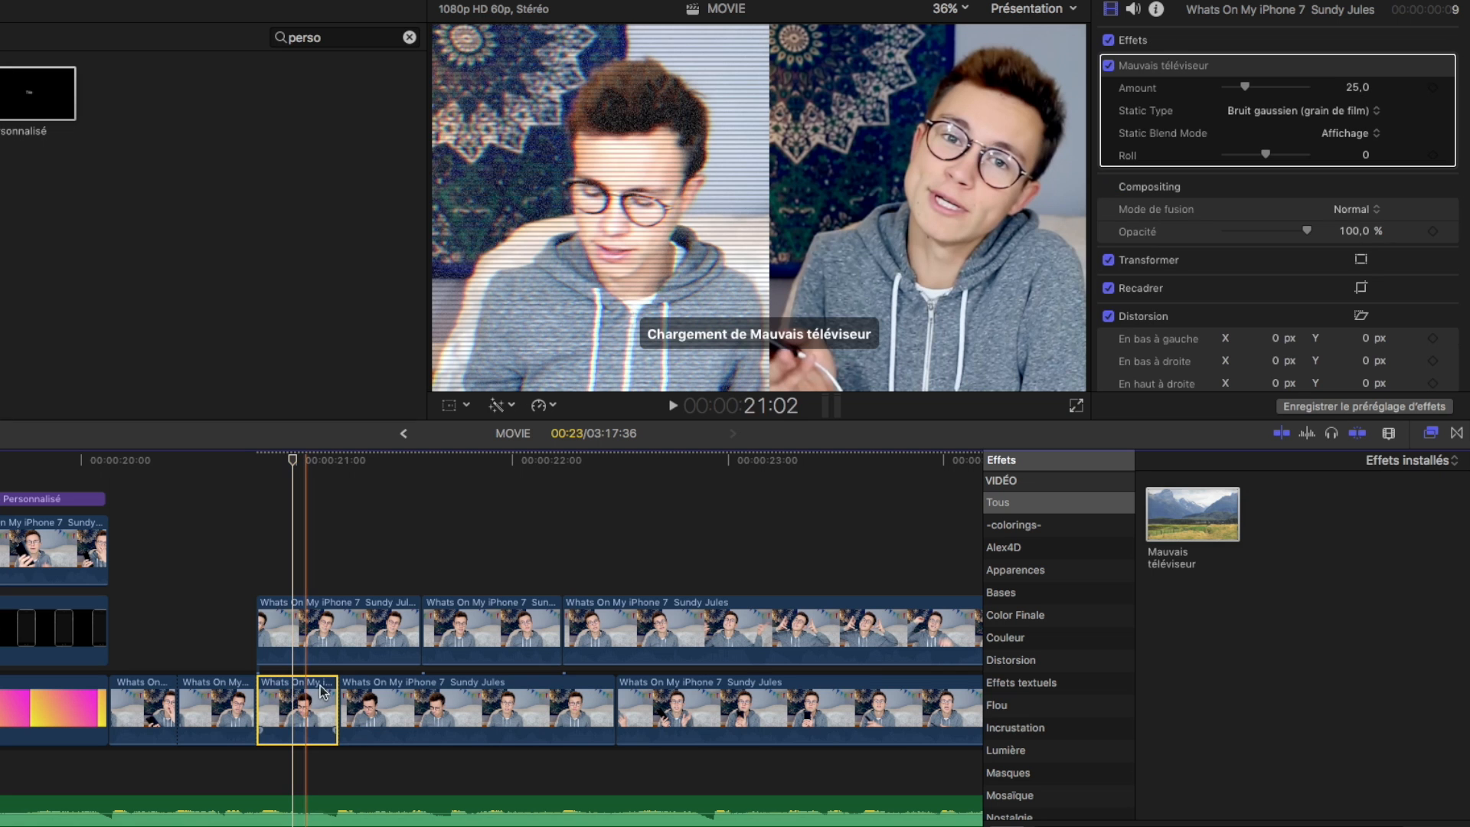
left_click_drag(1242, 89, 1127, 124)
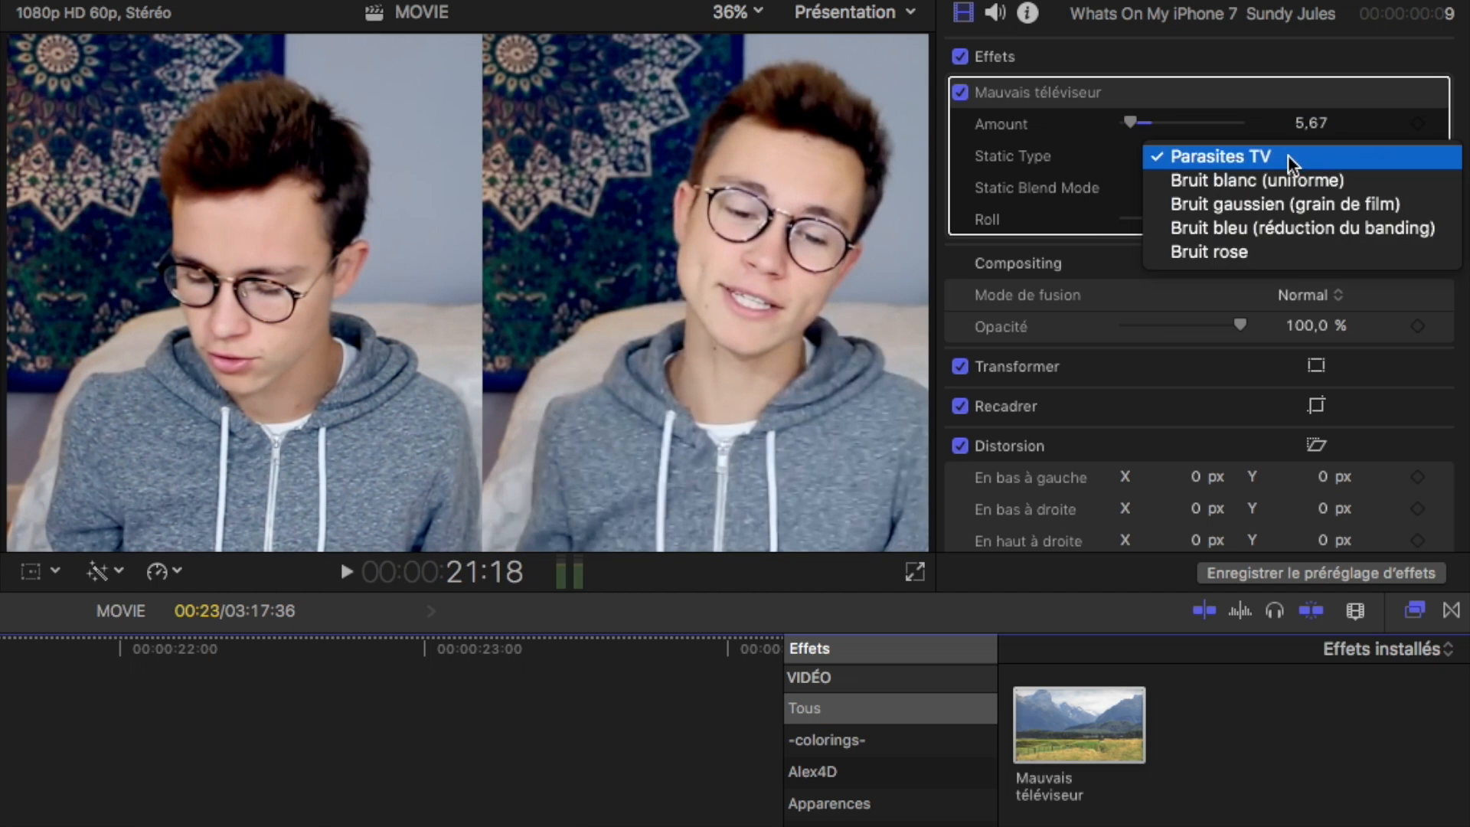
left_click(1287, 155)
left_click_drag(1311, 122, 1347, 122)
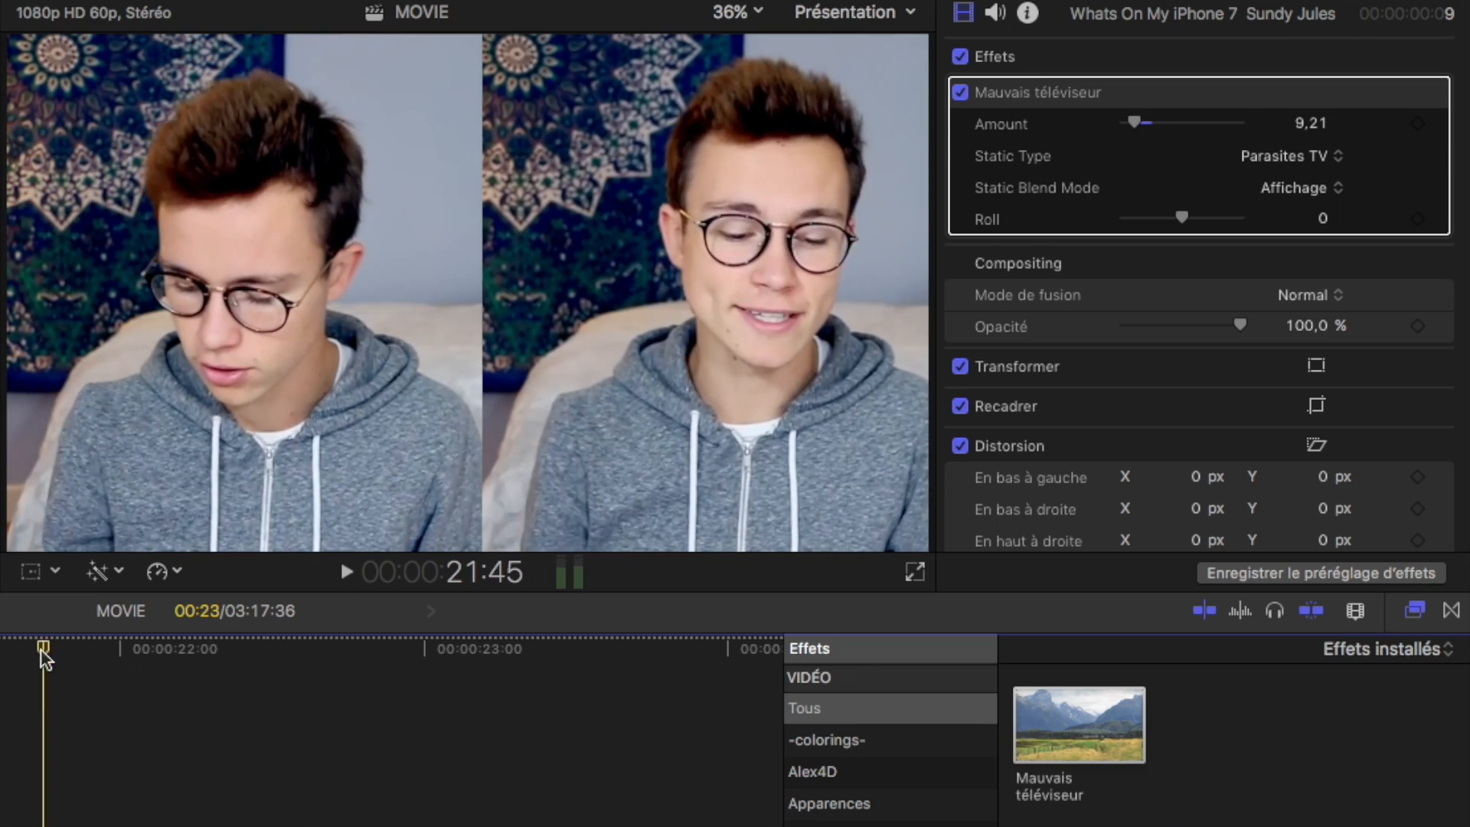
Step: Apply the Noir et blanc effect to the overlay piece starting at about 21:12 and split it at about 21:35
left_click_drag(1295, 514, 380, 628)
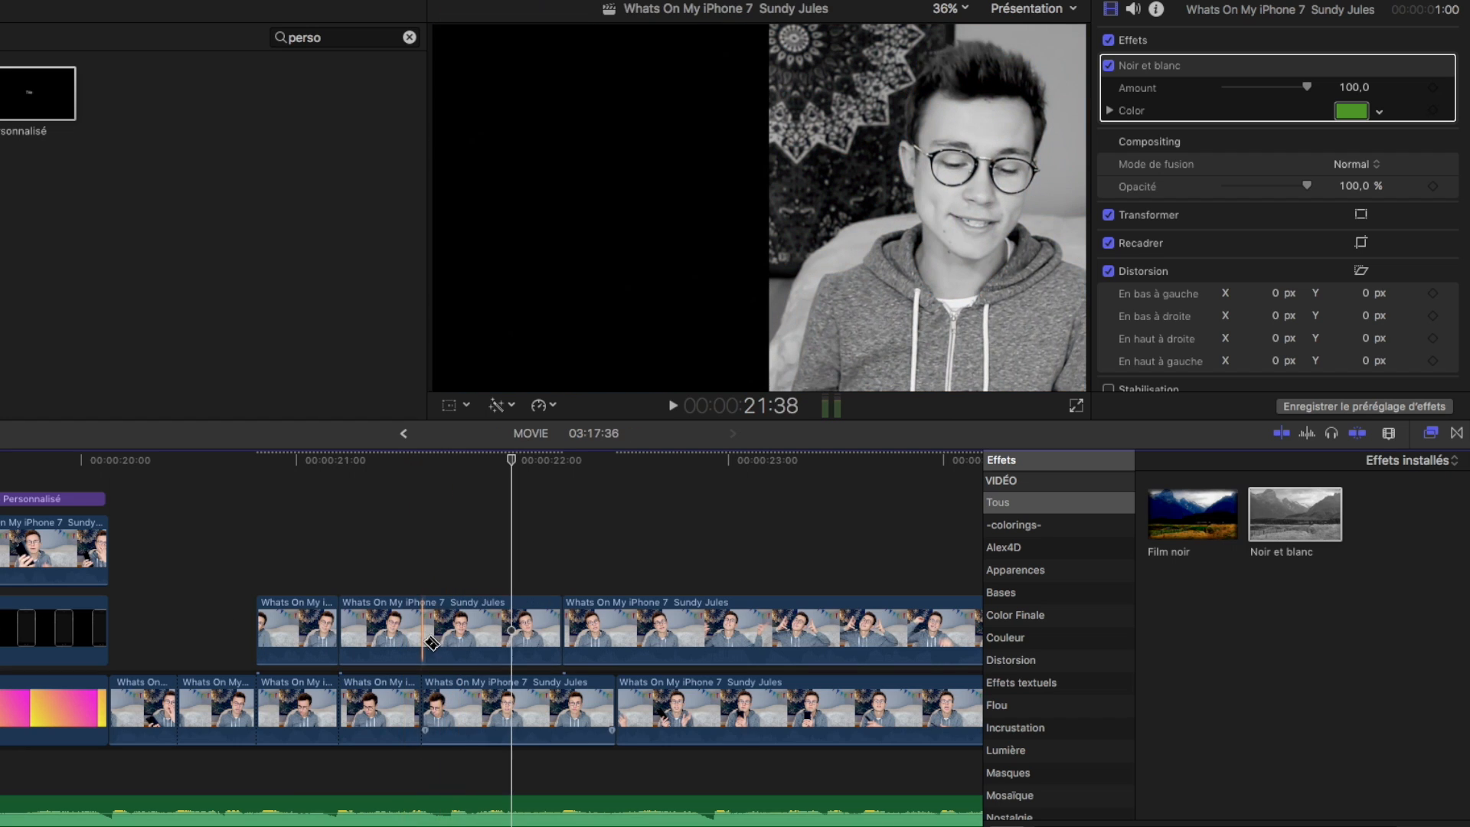
left_click_drag(428, 644, 422, 644)
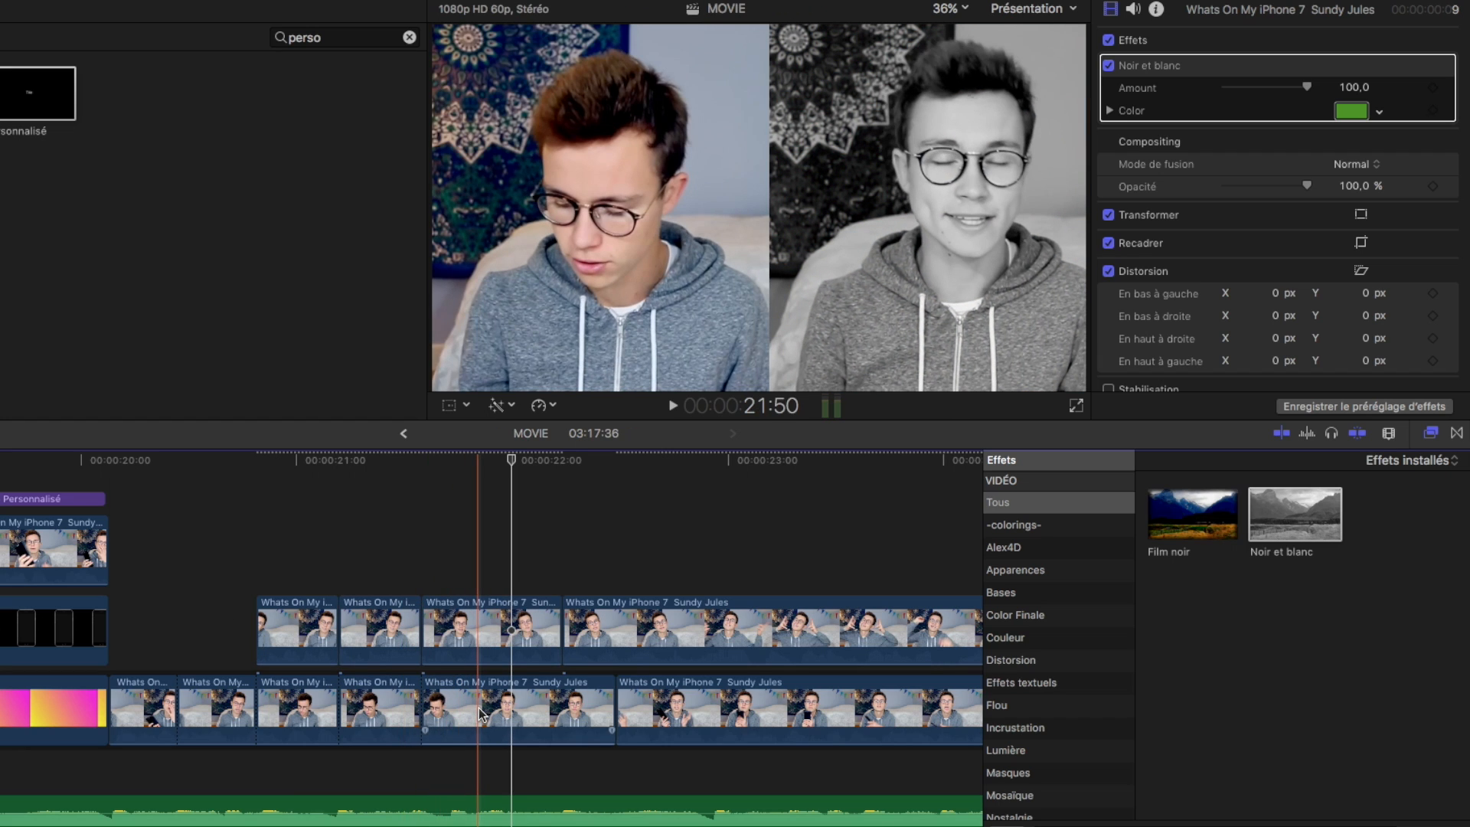
Step: Apply the Noir et blanc effect to the main video piece starting at about 21:35
left_click(480, 714)
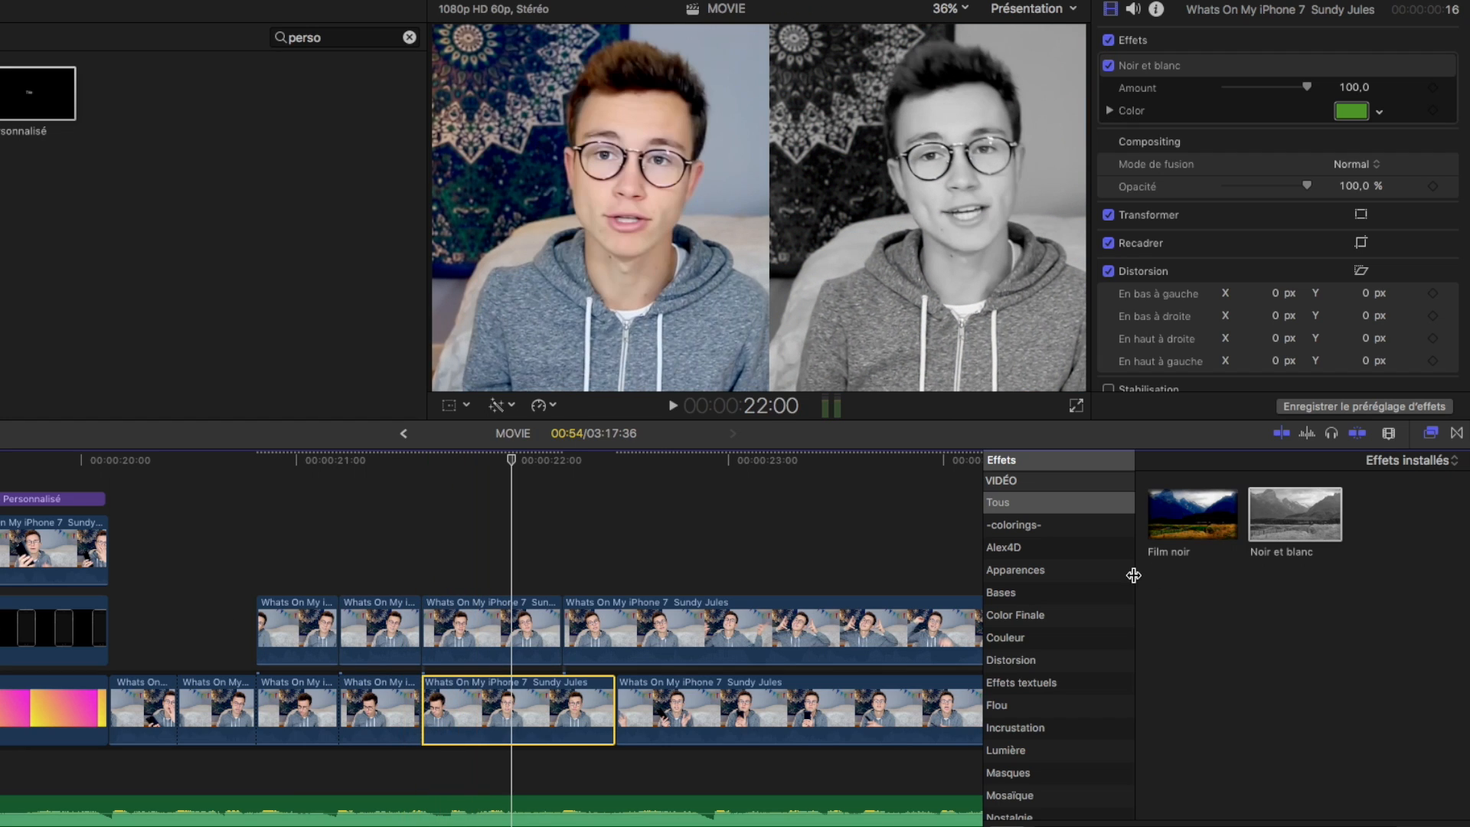
left_click_drag(1248, 532, 505, 718)
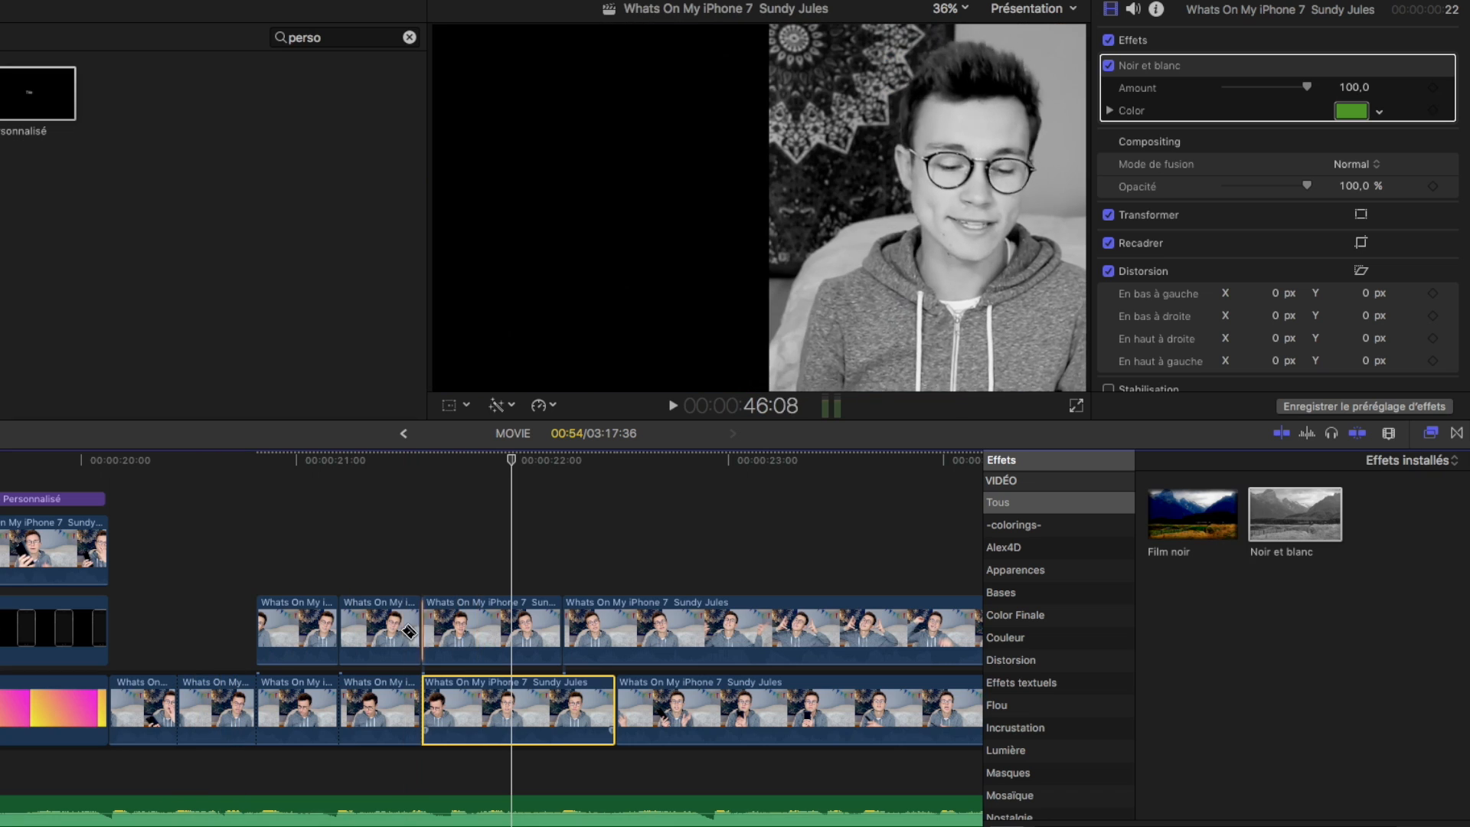
left_click(487, 630)
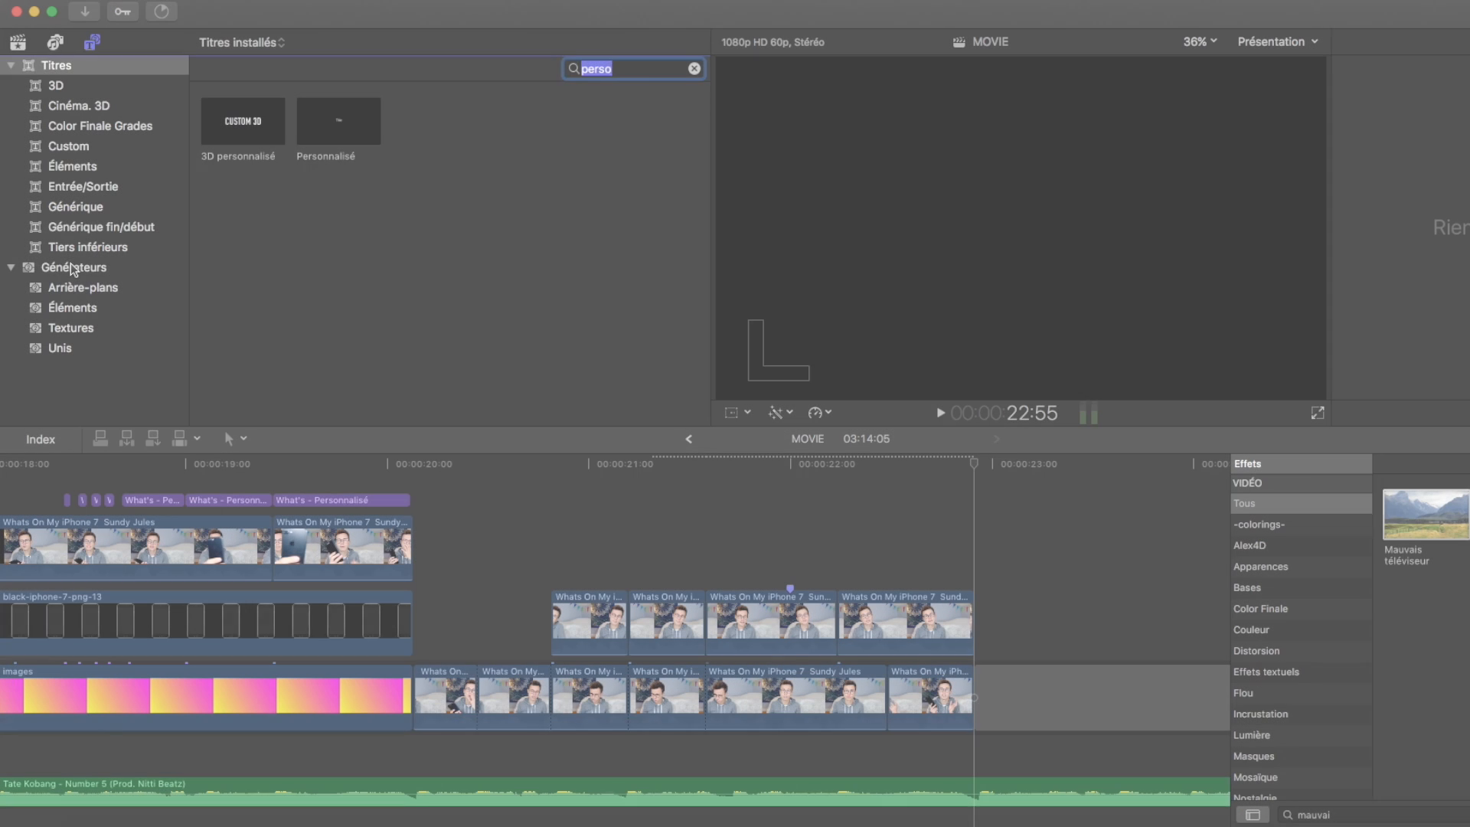
Step: Add the black Personnalisé generator to the main storyline directly after the last split-screen clip, at about 22:55
left_click(73, 268)
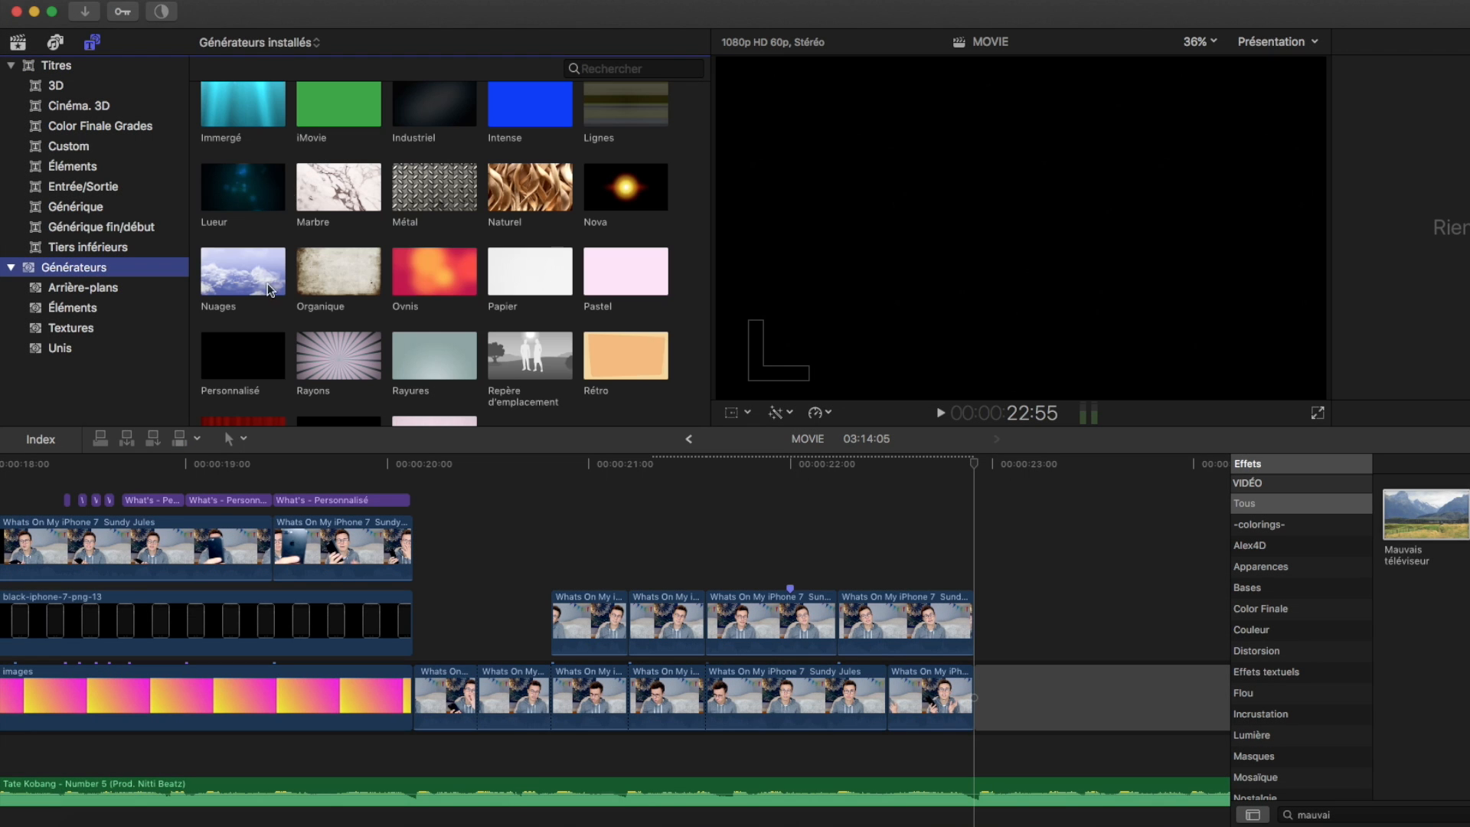
left_click_drag(229, 347, 980, 693)
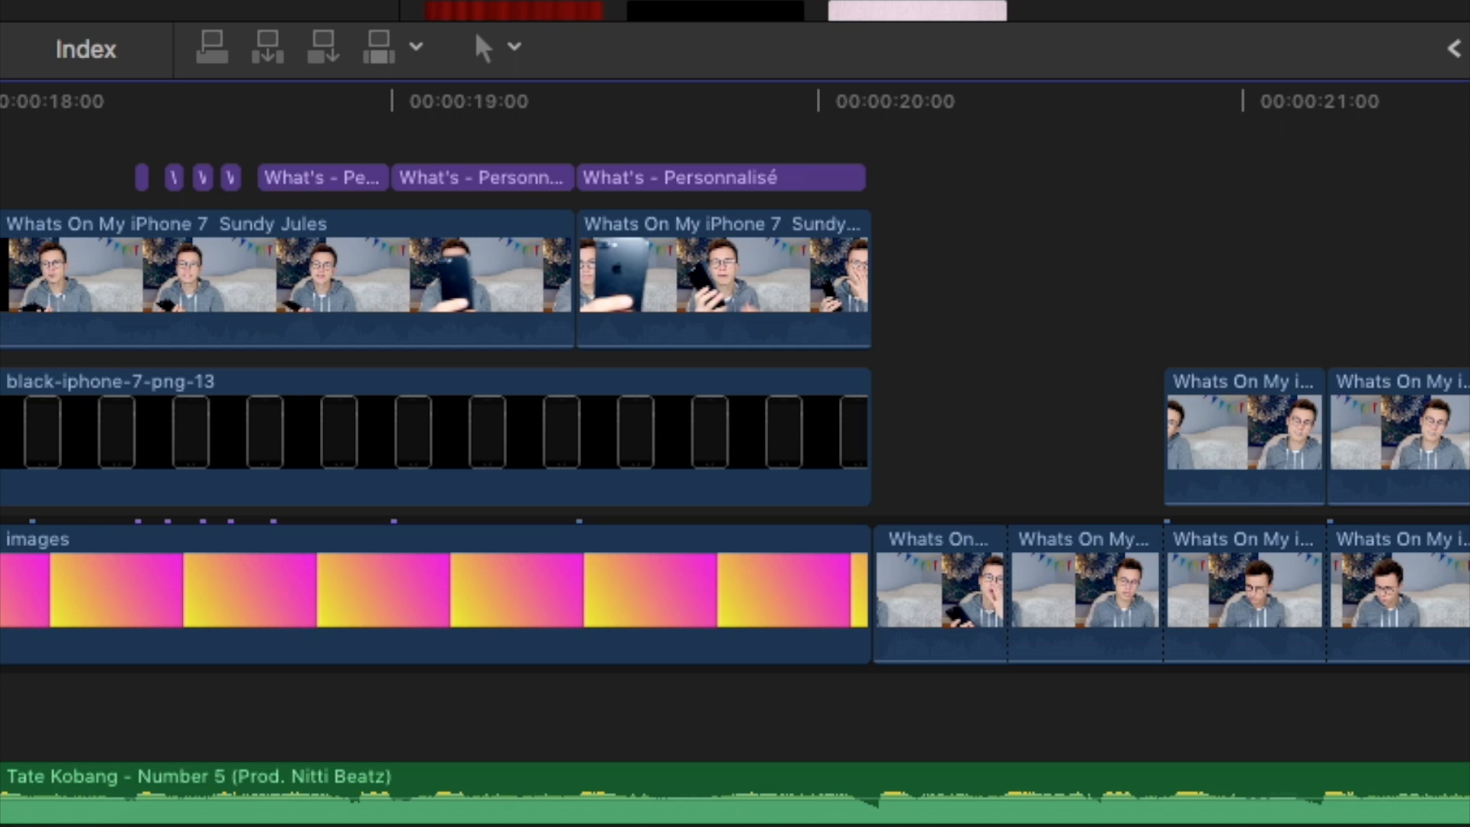
Step: Split the black generator and the music track at about 23:21 and delete the pieces after the cut
scroll(1136, 589, "right", 15)
key("b")
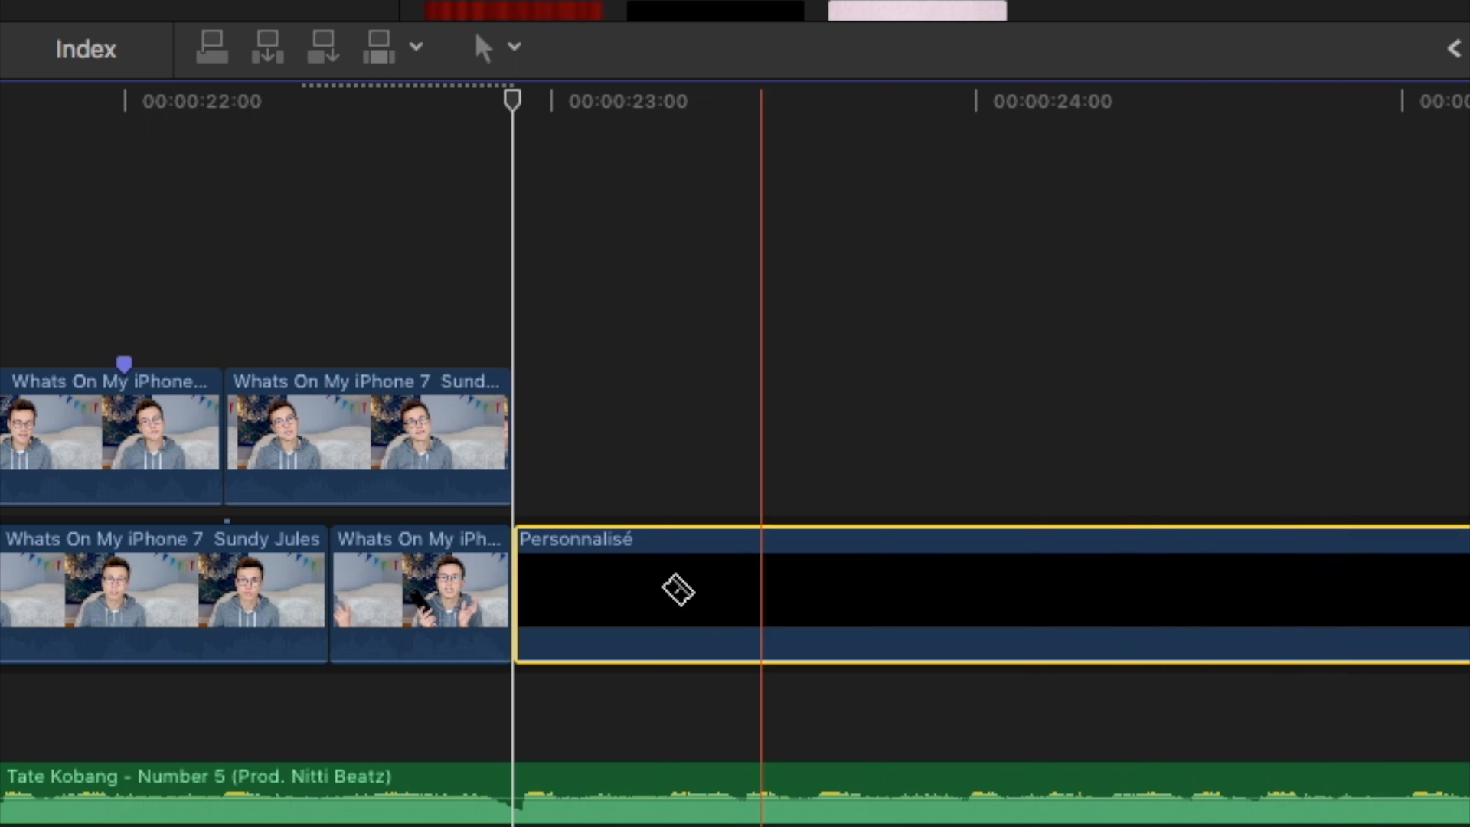
left_click(708, 582)
left_click(708, 791)
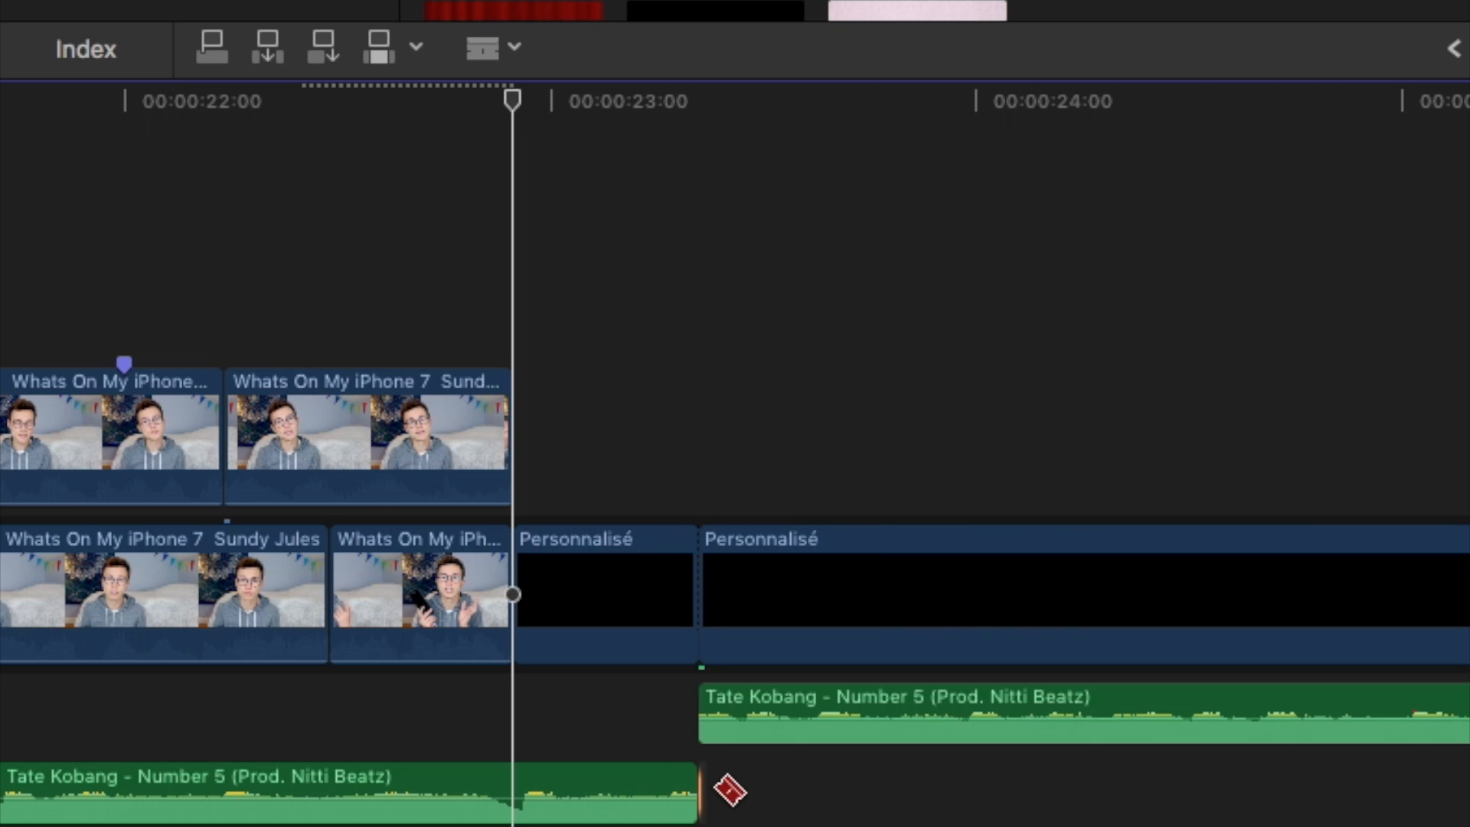
key("a")
left_click_drag(911, 515, 945, 778)
key("BackSpace")
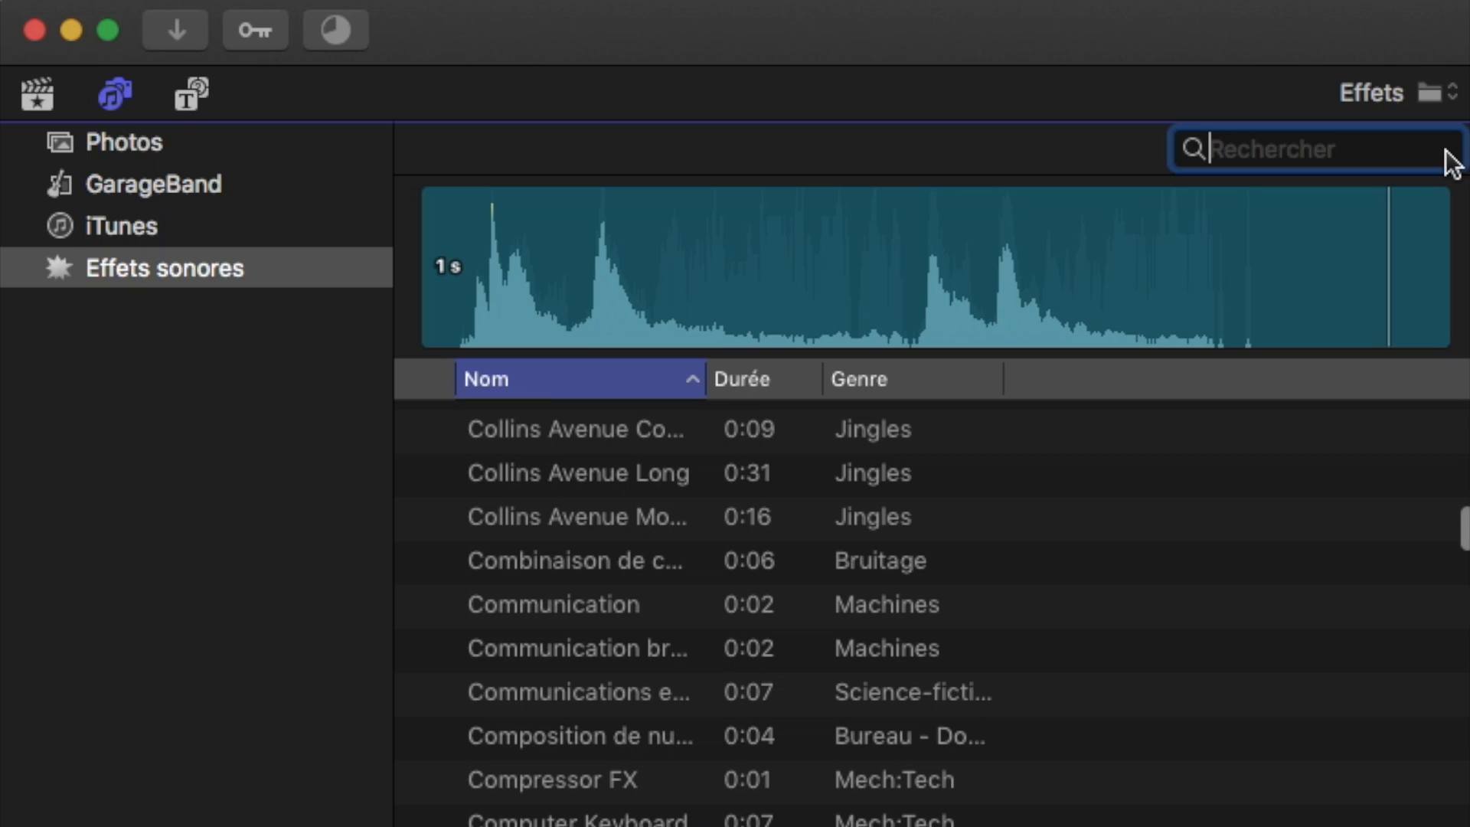
Step: Search the sound effects for "cartoo" and place Cartoon Accent 17 beneath the start of the black generator
type("cartoo")
scroll(894, 666, "down", 7)
scroll(643, 811, "down", 1)
left_click_drag(673, 774, 979, 733)
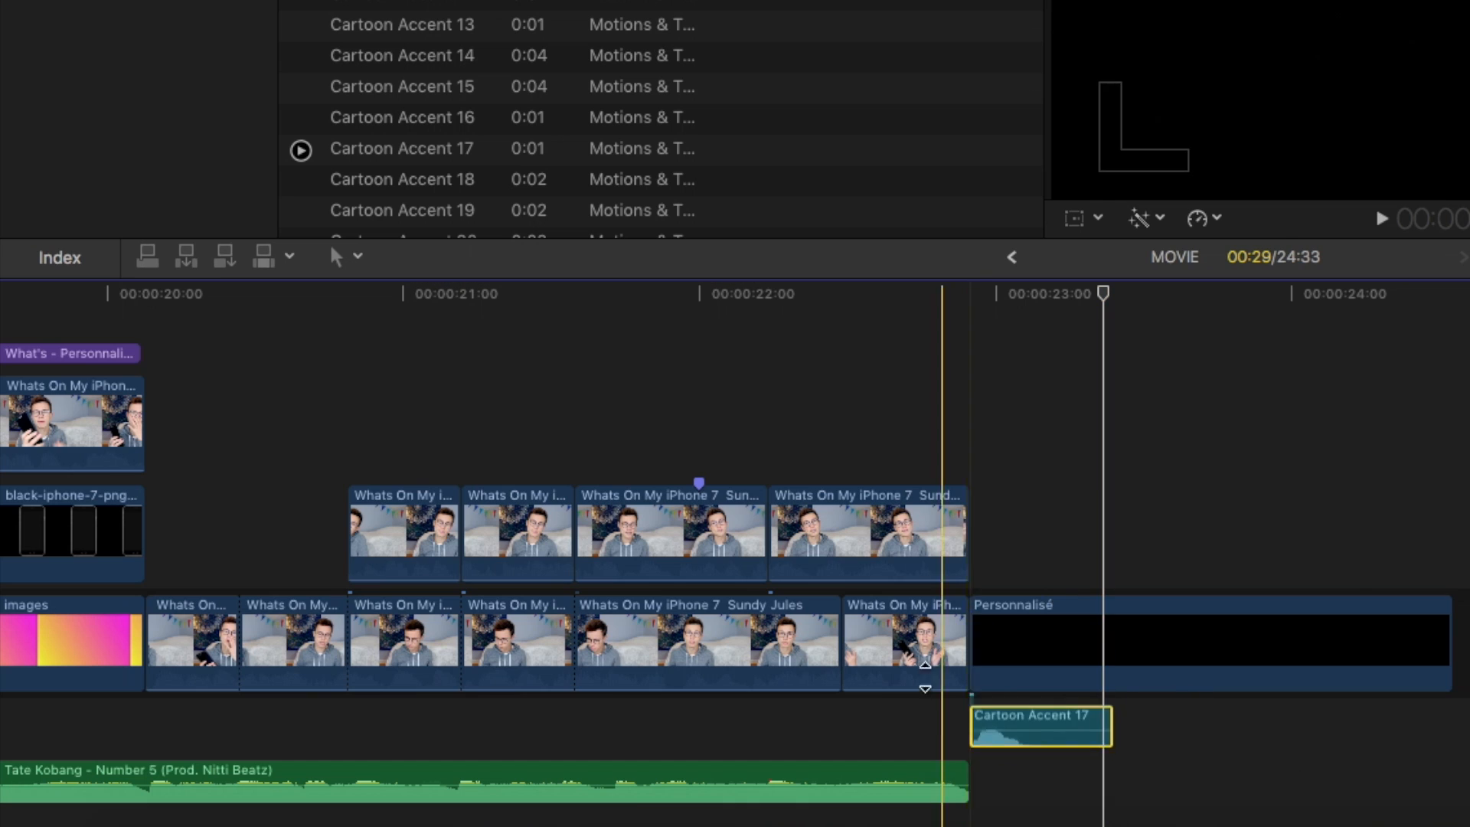
Step: Play back the edited sequence and return to the beginning of the timeline
key("space")
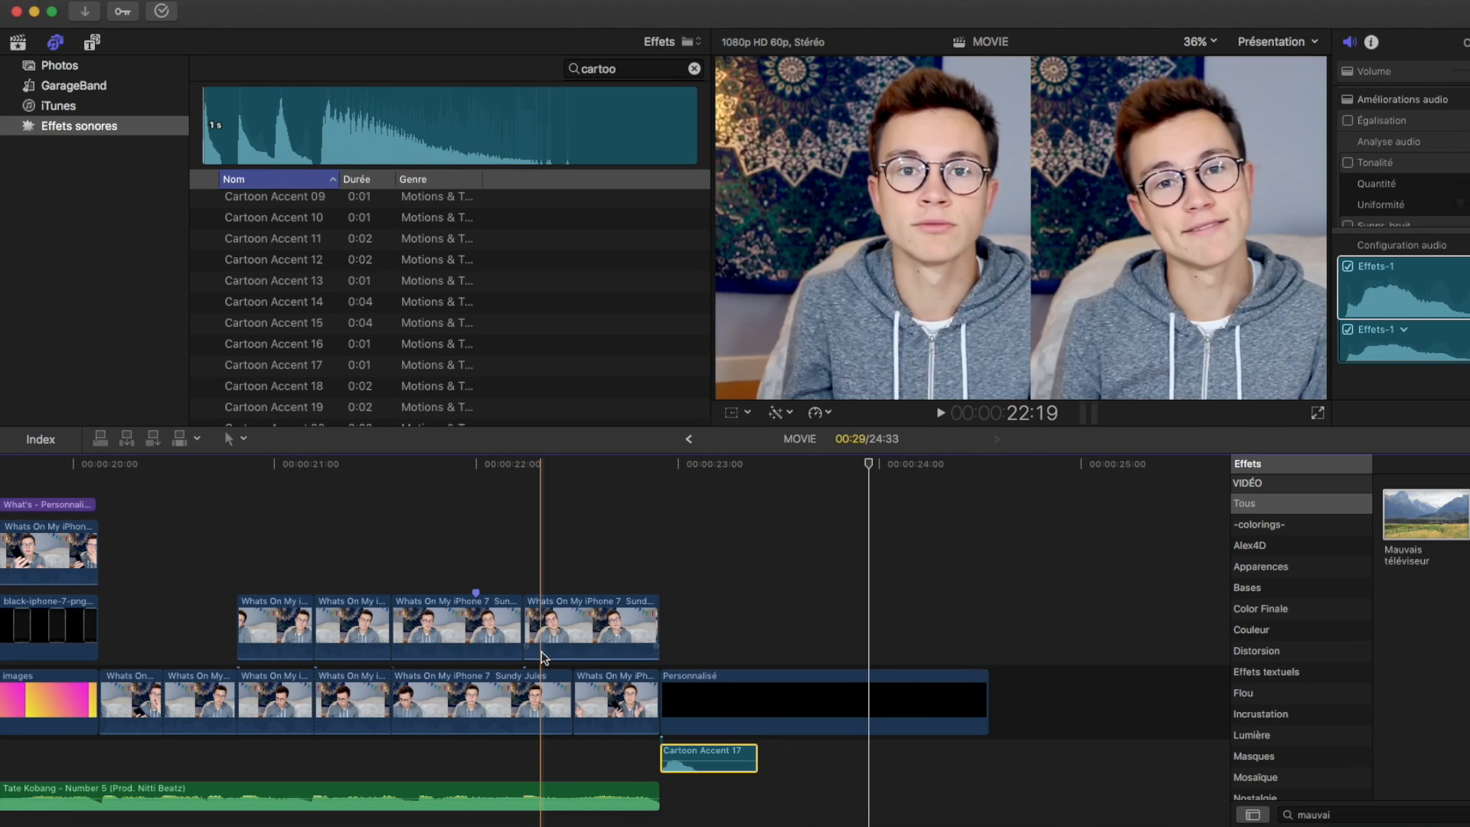
scroll(540, 658, "left", 20)
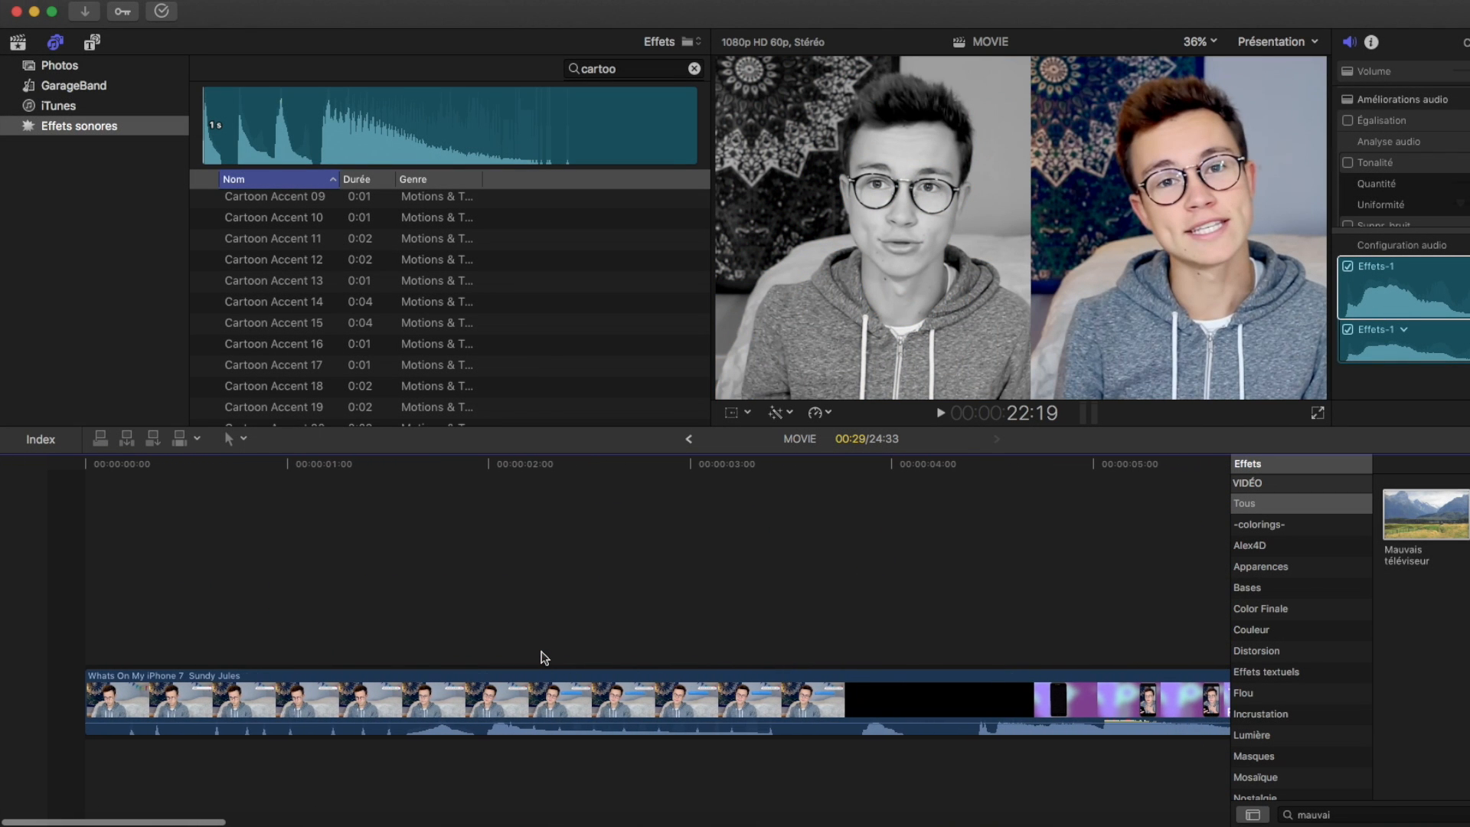